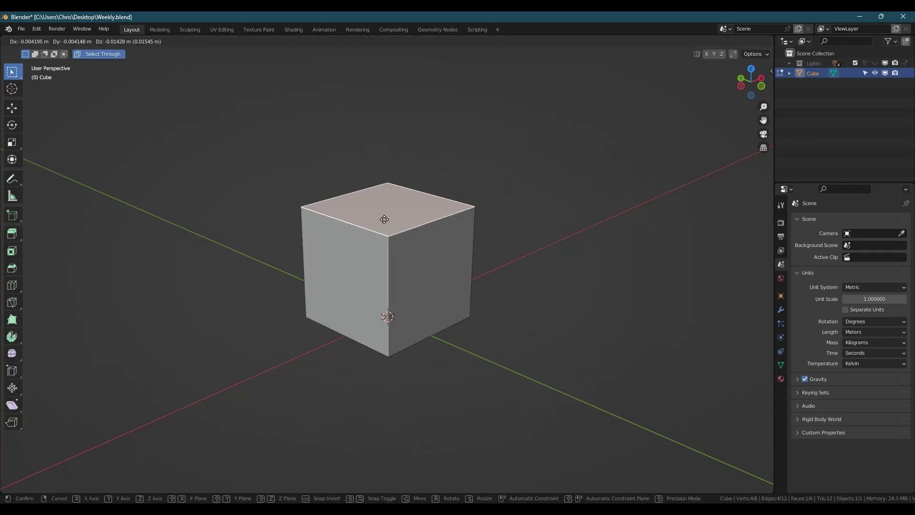
- Lower the cube's top face about 1.6 m along Z and divide the block into thirds with two centred loop cuts along Y
key("z")
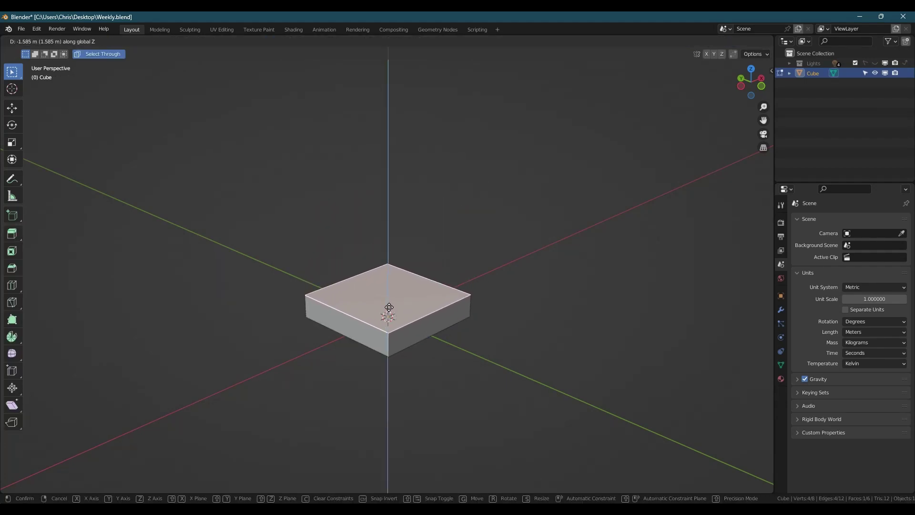
left_click(388, 306)
middle_click_drag(423, 319, 400, 333)
scroll(401, 334, "up", 2)
scroll(400, 333, "up", 1)
key("ctrl+r")
scroll(399, 326, "up", 1)
left_click(398, 326)
right_click(412, 342)
- Pull the middle front face outward about 0.24 m along Y
left_click(410, 344)
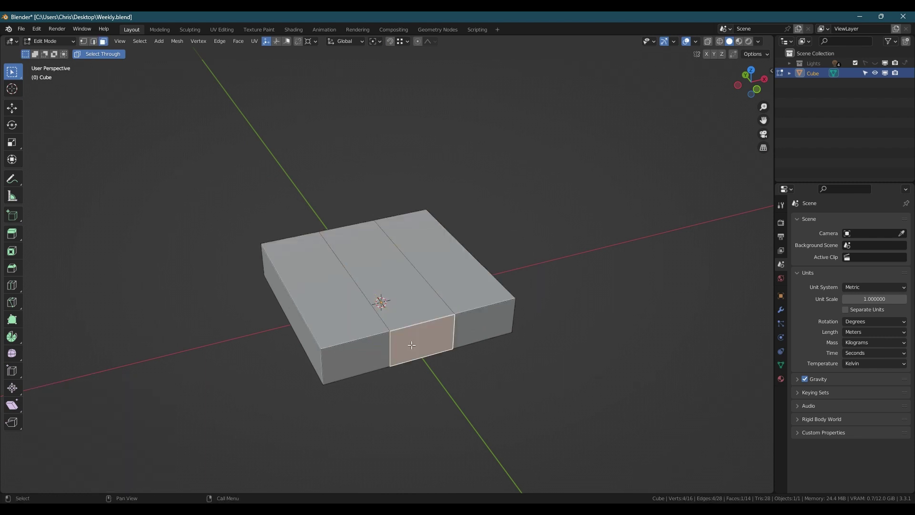
key("g")
key("y")
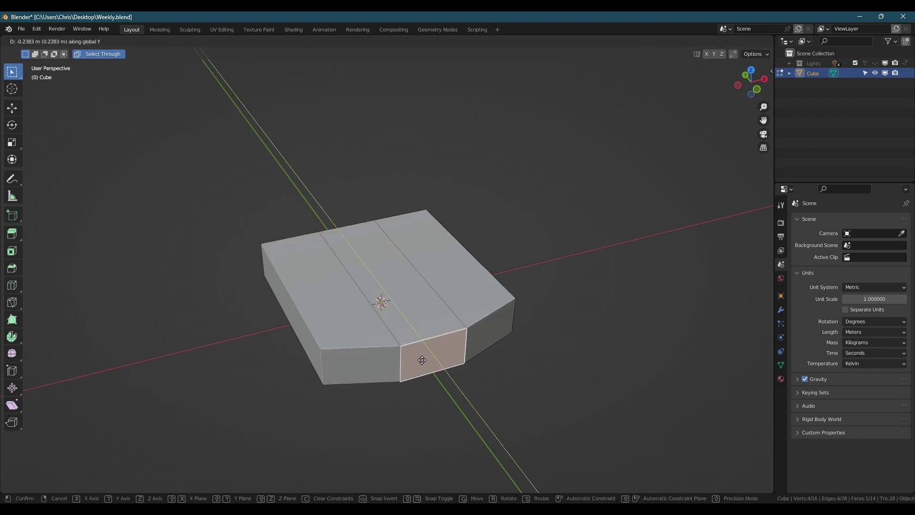
left_click(422, 362)
- Add a centred loop cut across the block's width and straighten it by scaling it to 0 along Y
middle_click_drag(392, 329, 325, 330)
key("ctrl+r")
left_click(281, 342)
right_click(306, 339)
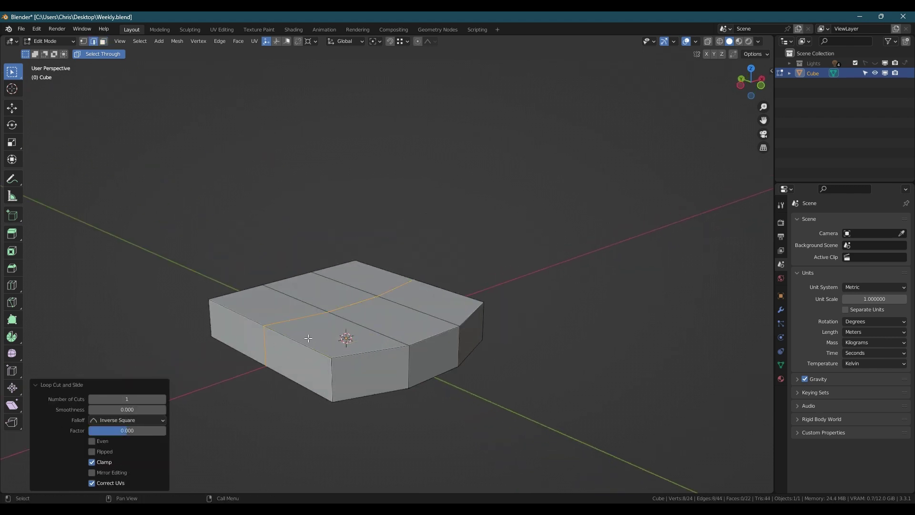
key("s")
key("y")
key("0")
left_click(309, 337)
- Bevel the straightened centre loop with one segment, about 0.635 m wide
middle_click_drag(309, 336, 342, 337)
key("ctrl+b")
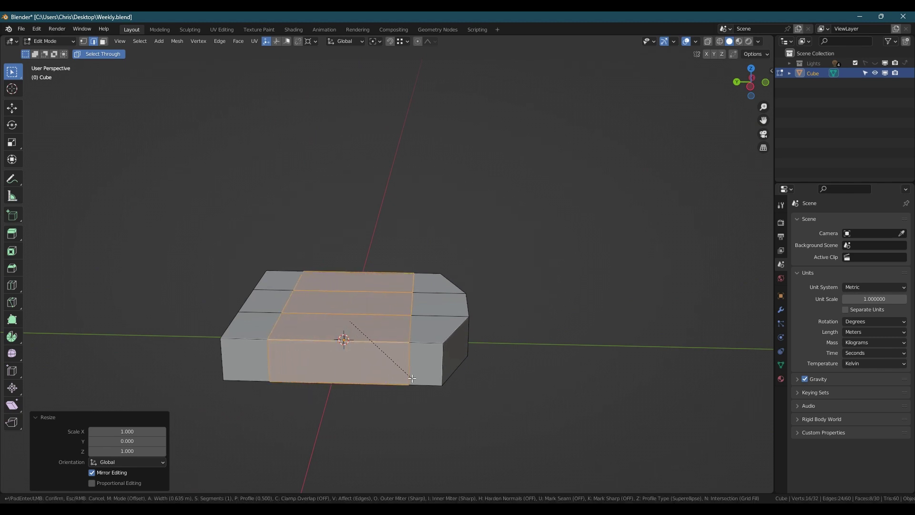
left_click(412, 379)
- Raise the six top faces behind the front section along Z to form a sloping front
middle_click_drag(326, 332, 287, 351)
key("3")
left_click(258, 307)
left_click(345, 268, "ctrl+shift")
key("g")
key("z")
left_click(371, 300)
- Round the two rear vertical corner edges with a five-segment bevel about 0.3 m wide
middle_click_drag(371, 299, 329, 324)
key("2")
left_click(256, 348)
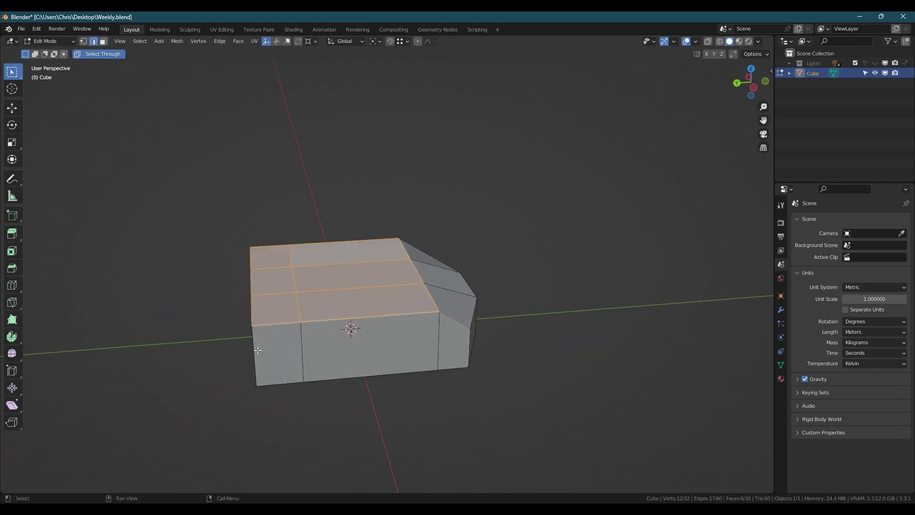
middle_click_drag(257, 349, 289, 345)
key("ctrl+b")
scroll(257, 325, "up", 3)
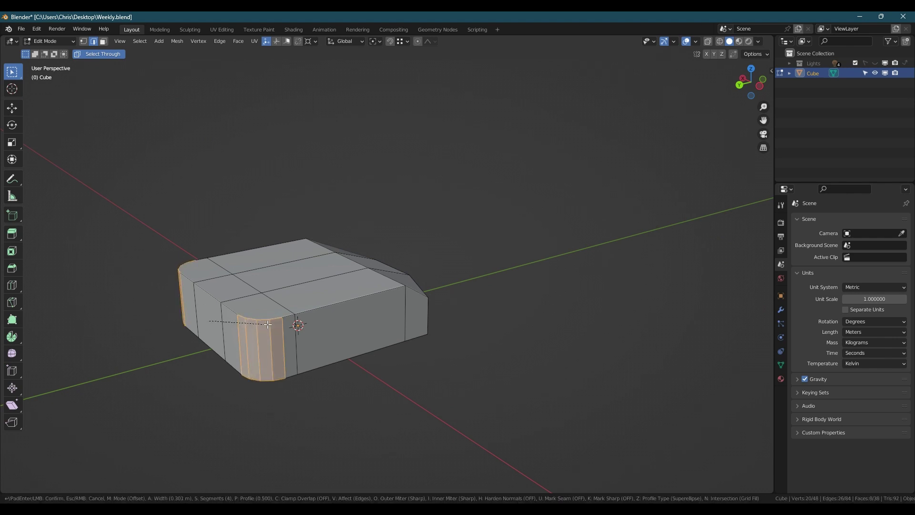
left_click(268, 324)
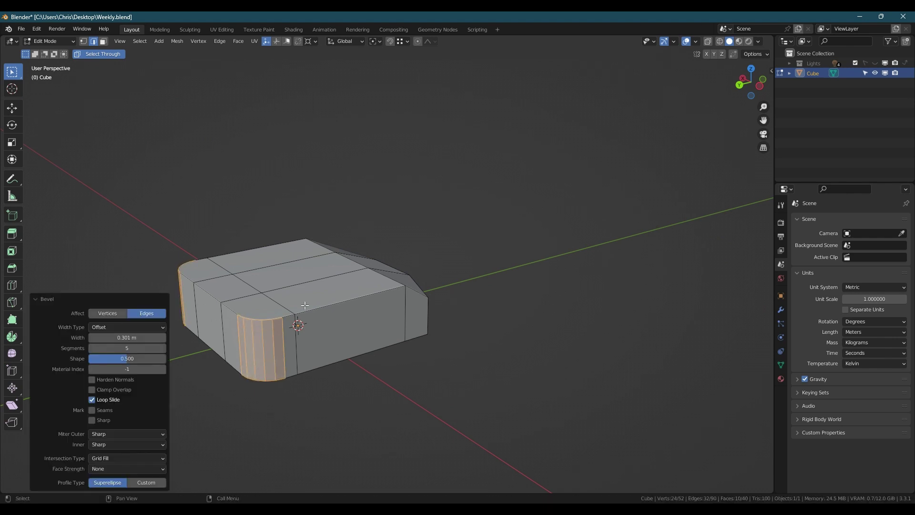
middle_click_drag(306, 308, 325, 300)
key("3")
left_click(212, 333)
left_click(339, 272, "ctrl+shift")
left_click(254, 262)
left_click(333, 340, "ctrl+shift")
left_click(221, 324)
left_click(355, 281, "ctrl+shift")
left_click(398, 329, "ctrl+shift")
left_click(406, 379, "ctrl+shift")
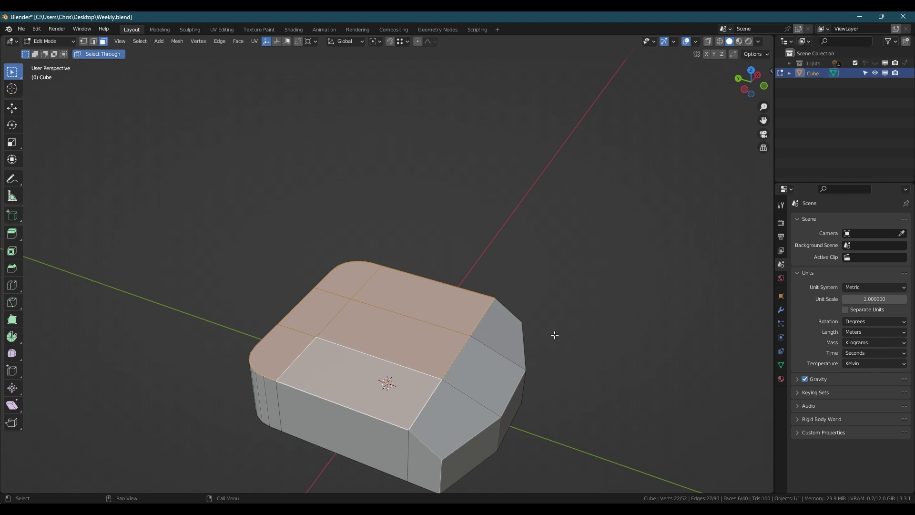
key("i")
key("Escape")
middle_click_drag(485, 356, 416, 308)
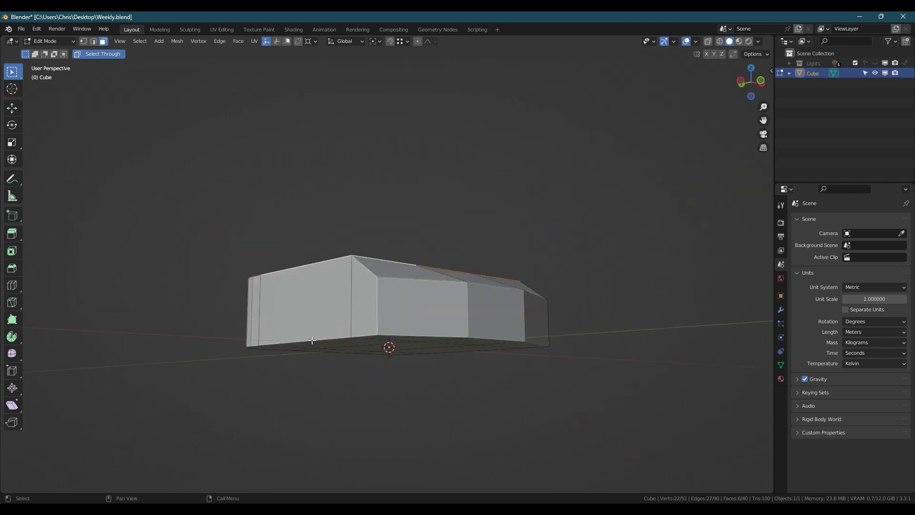
middle_click_drag(346, 321, 309, 341)
left_click(453, 367, "ctrl+shift")
middle_click_drag(394, 374, 417, 381)
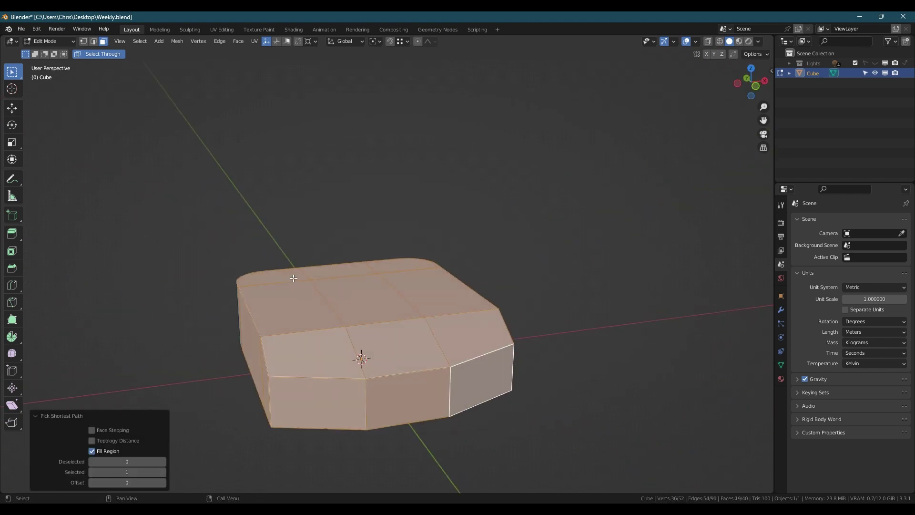
- Inset all top, front and bottom faces together by about 0.095 m
left_click(293, 278)
left_click(410, 265, "ctrl")
left_click(464, 329, "ctrl")
left_click(312, 355, "ctrl")
left_click(289, 309, "ctrl")
left_click(360, 301, "ctrl")
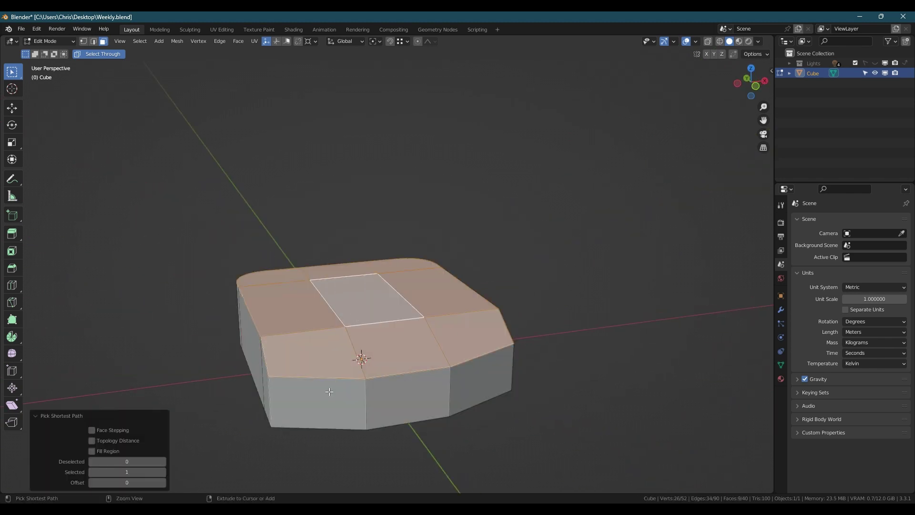
left_click(329, 398, "ctrl")
left_click(471, 389, "ctrl")
middle_click_drag(410, 410, 451, 326)
left_click(400, 334, "ctrl")
left_click(397, 396, "ctrl")
left_click(403, 352, "ctrl")
key("i")
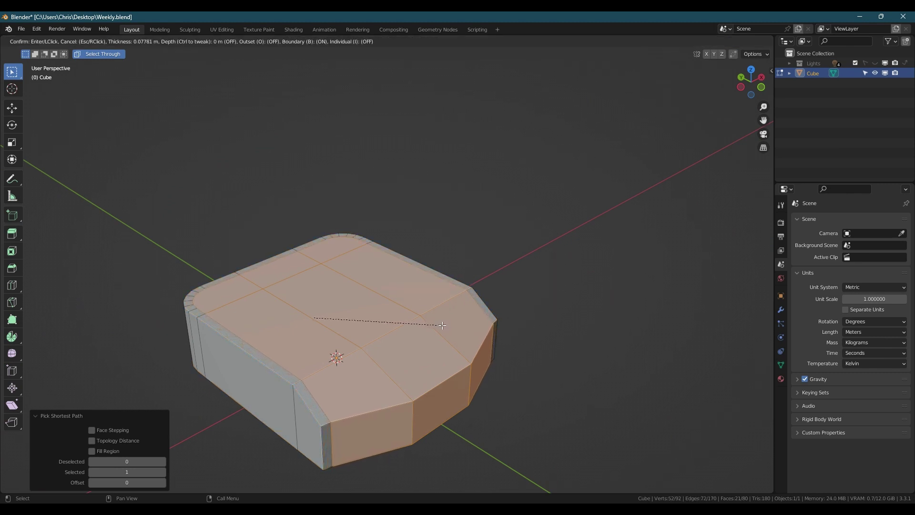
left_click(440, 324)
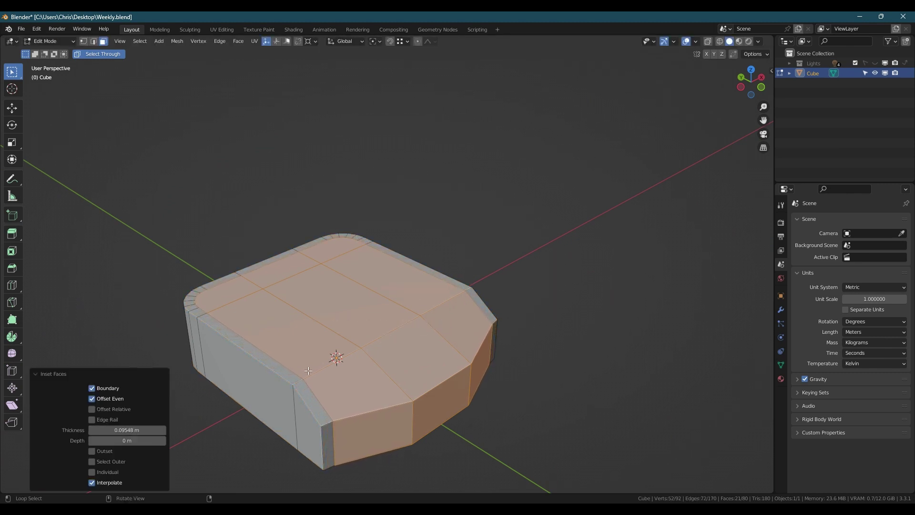
- Select the band of wall faces around the sides and rear and inset it by about 0.097 m
middle_click_drag(333, 362, 329, 380)
left_click(346, 387)
left_click(194, 344, "ctrl")
middle_click_drag(194, 345, 425, 347)
left_click(248, 372, "ctrl")
middle_click_drag(202, 370, 224, 369, "shift")
middle_click_drag(181, 370, 256, 372)
middle_click_drag(157, 381, 249, 324, "shift")
left_click(228, 329, "ctrl")
middle_click_drag(143, 330, 292, 343)
key("i")
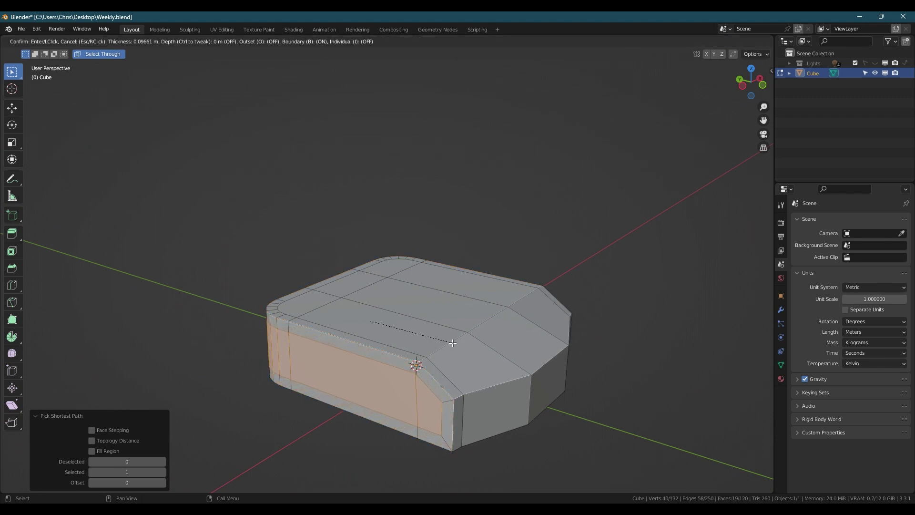
left_click(452, 343)
- Inset the side and rear band again by about 0.049 m and scale it inward to recess it
middle_click_drag(452, 342, 546, 344)
key("i")
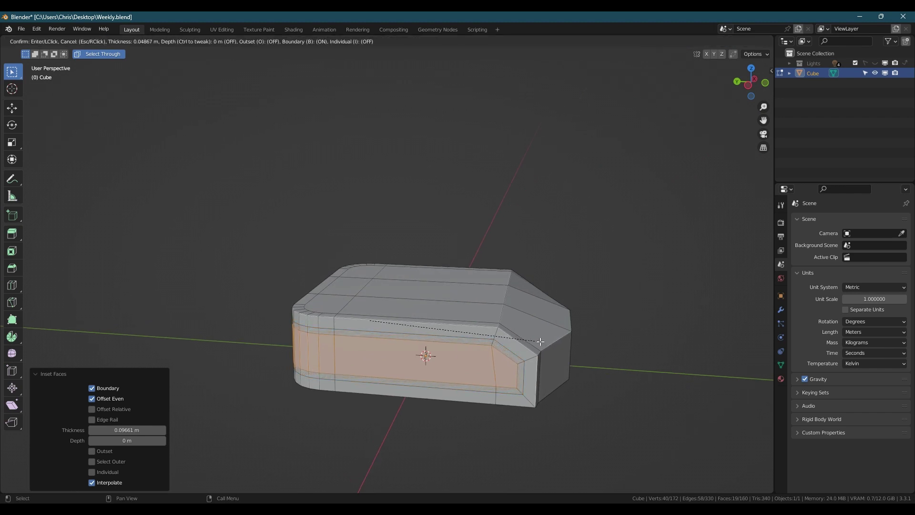
left_click(540, 341)
key("s")
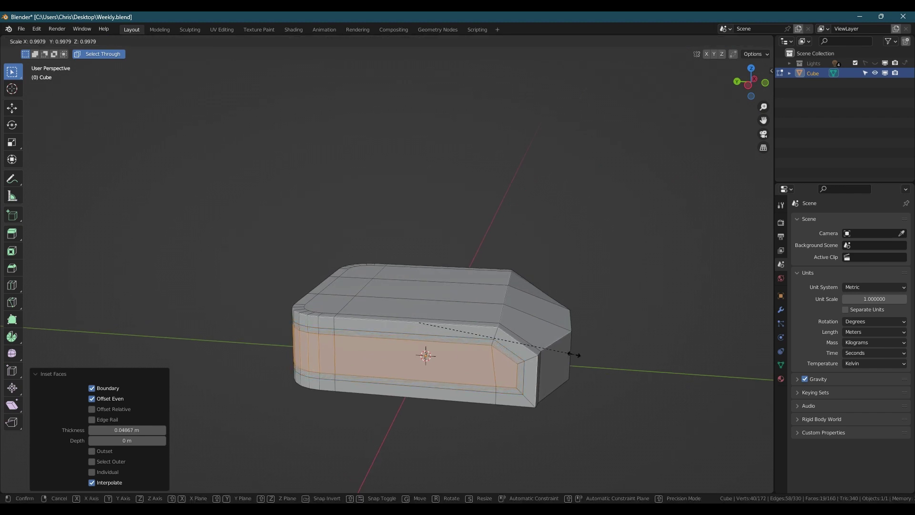
left_click(487, 337)
- Examine the recessed side band, the front faces and the underside of the block
middle_click_drag(488, 338, 321, 362)
key("Tab")
key("Tab")
left_click(342, 360)
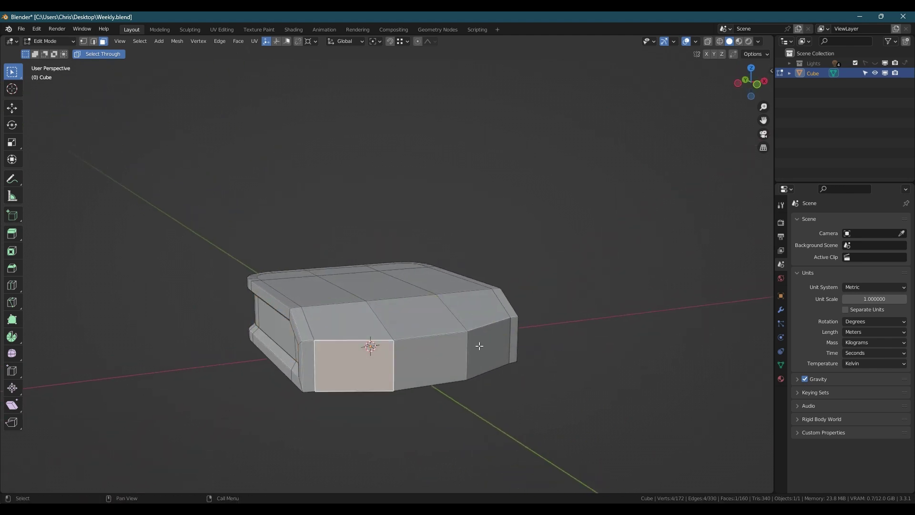
middle_click_drag(455, 346, 259, 283)
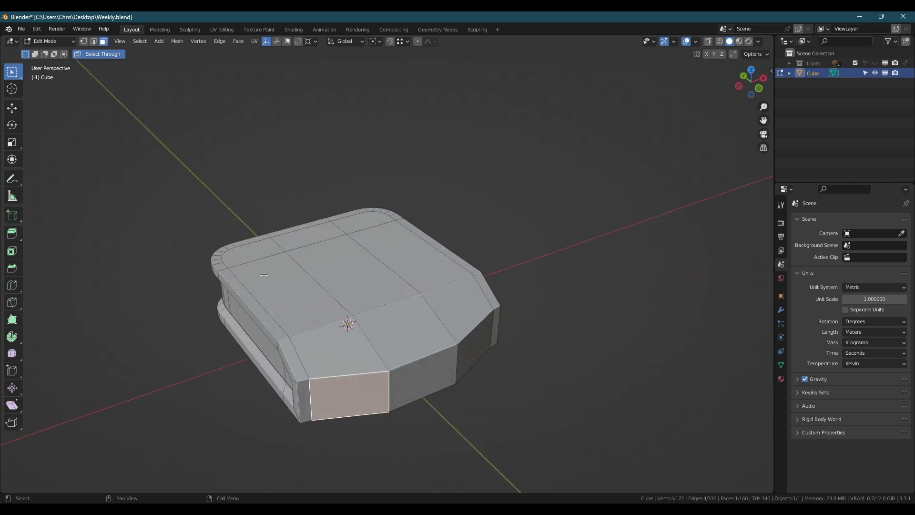
middle_click_drag(241, 250, 323, 310)
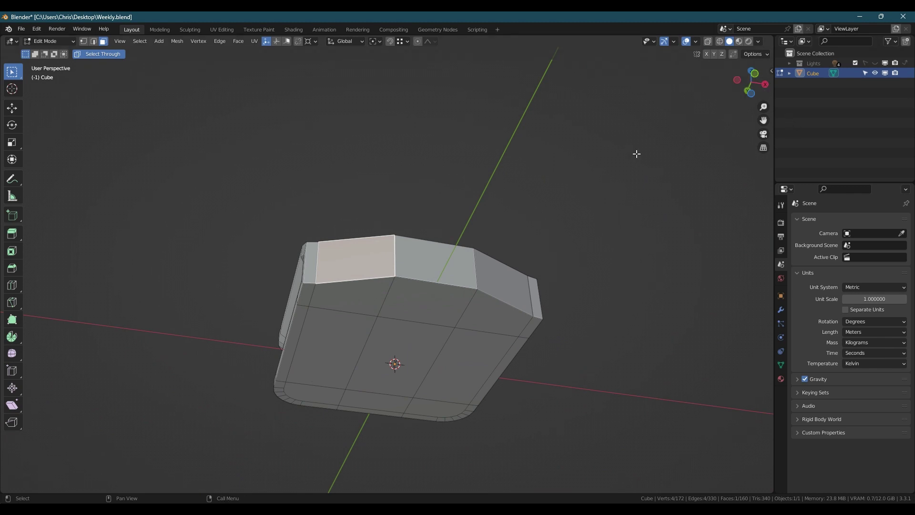
middle_click_drag(396, 232, 376, 339)
middle_click_drag(404, 153, 384, 217, "shift")
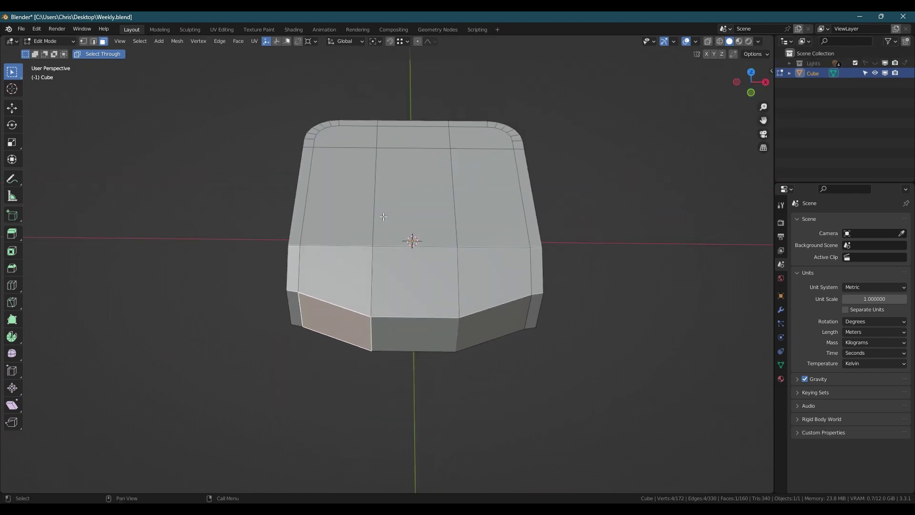
- From the top view, knife two straight cut-through lines along Y from the inner ends of the rear corner arcs to the front
left_click(752, 72)
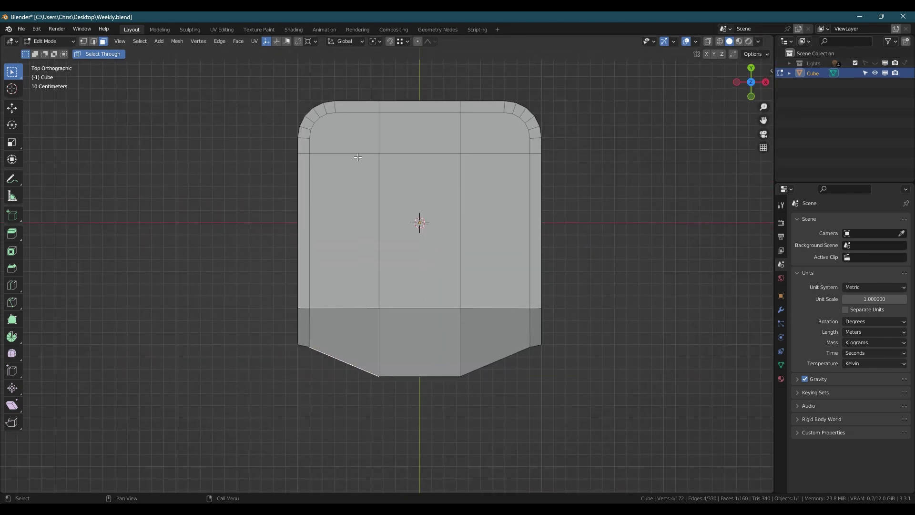
key("k")
left_click(335, 112)
key("c")
key("a")
left_click(350, 388)
right_click(350, 387)
left_click(504, 113)
left_click(502, 382)
right_click(505, 380)
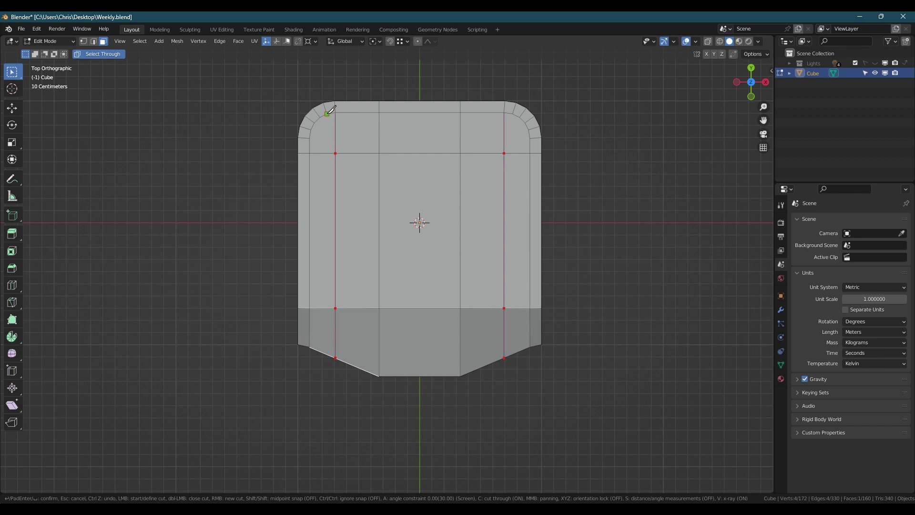
- Knife two more lines along Y, from the next vertex outward on each rear corner arc to the front edge
left_click(326, 113)
left_click(327, 355)
right_click(331, 365)
left_click(512, 113)
left_click(514, 345)
right_click(535, 225)
- Knife three parallel lines along X between matching vertices of the two rear corner arcs and apply all the cuts
left_click(309, 138)
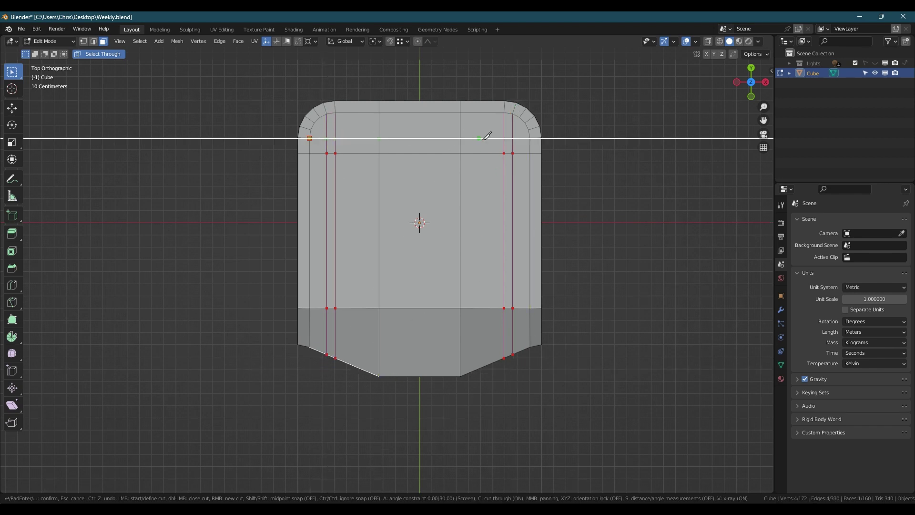
left_click(530, 138)
right_click(529, 133)
left_click(528, 129)
left_click(313, 128)
right_click(361, 121)
left_click(314, 123)
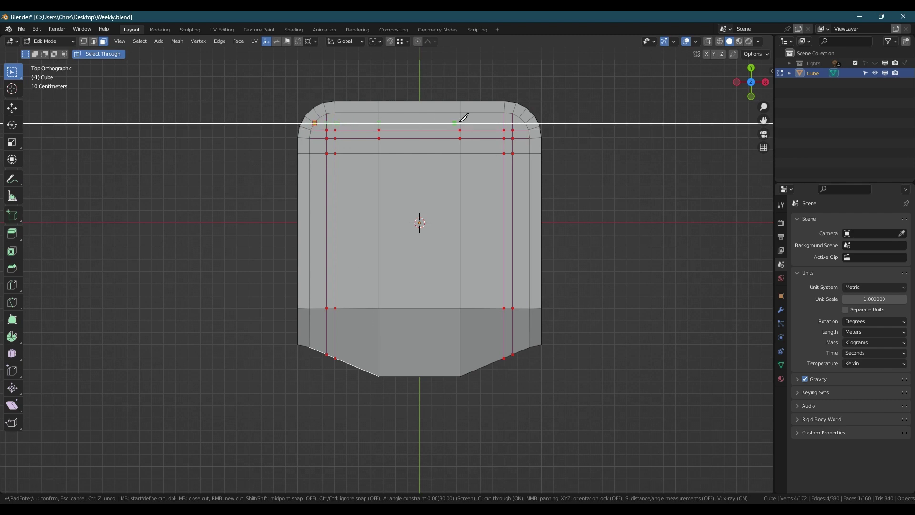
left_click(525, 123)
right_click(448, 158)
key("Return")
- Select all vertices and merge them by distance at 0.0001 m
middle_click_drag(444, 246, 441, 196)
key("1")
key("a")
key("m")
left_click(392, 254)
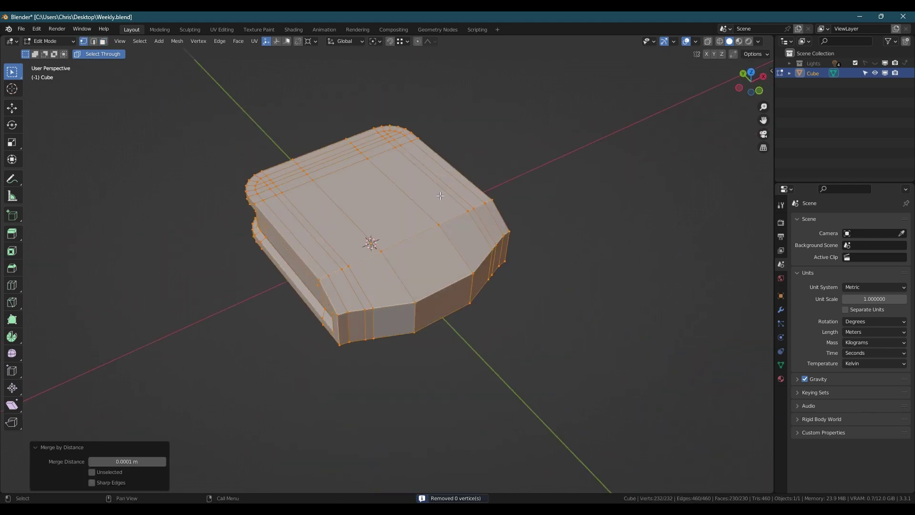
key("3")
left_click(263, 175)
left_click(471, 201, "ctrl+shift")
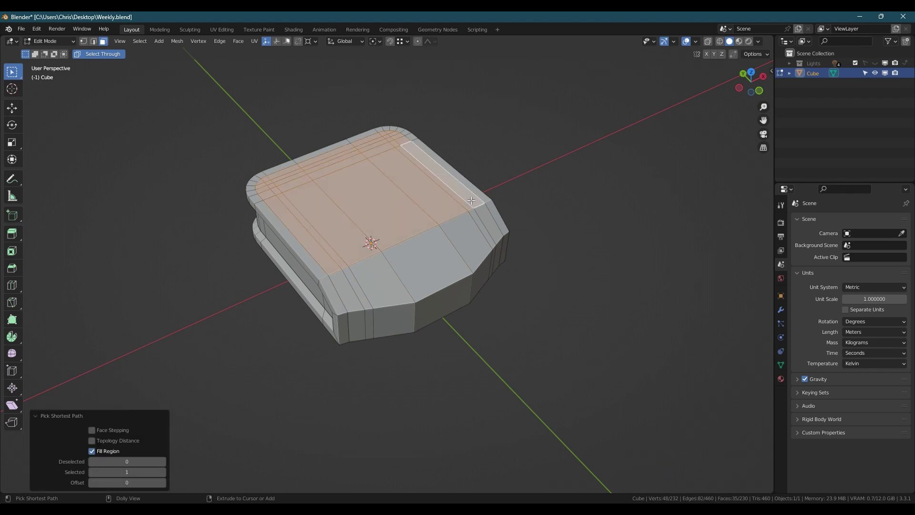
- Add a loop cut across the block and slide it toward the front slope's upper edge at a factor of about 0.909
middle_click_drag(409, 189, 395, 198)
scroll(388, 202, "up", 3)
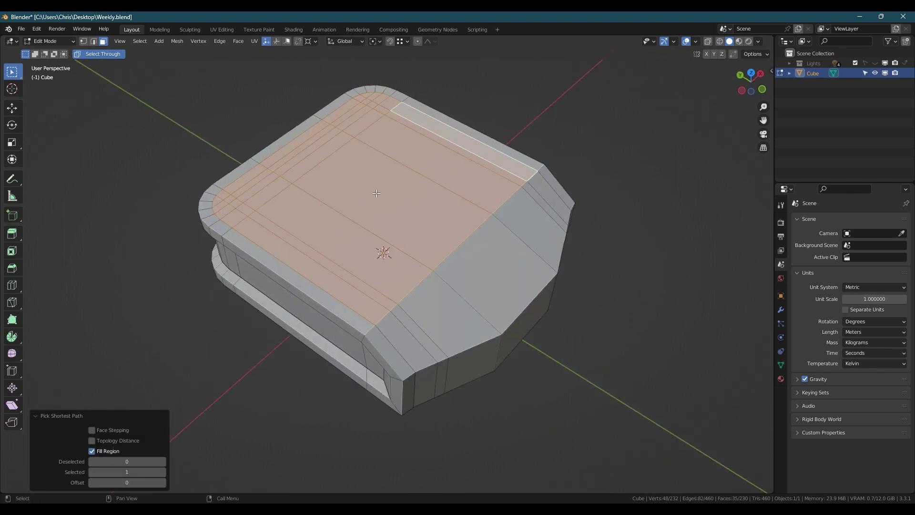
middle_click_drag(430, 272, 454, 250)
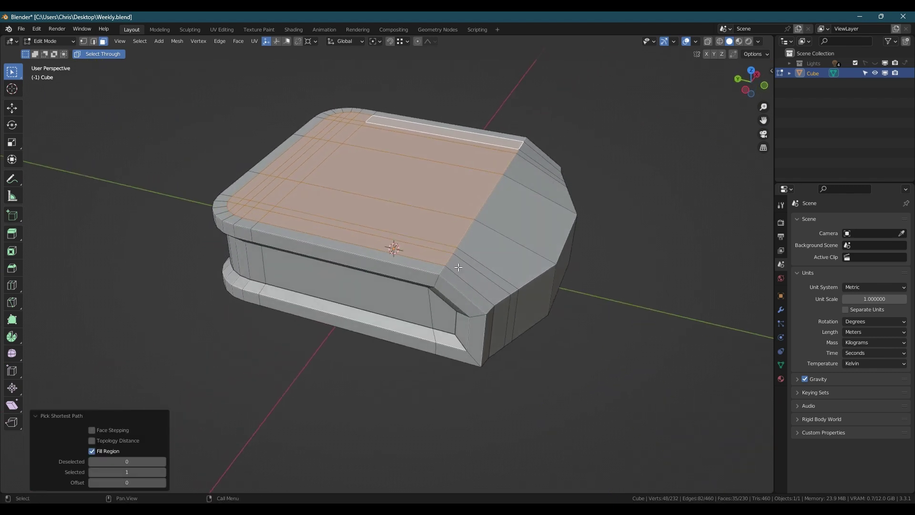
key("ctrl+r")
left_click(377, 261)
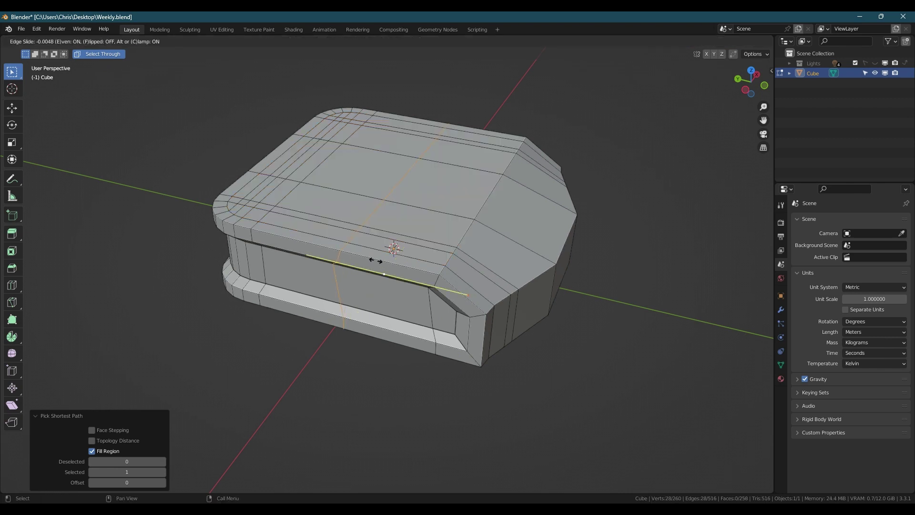
left_click(463, 277)
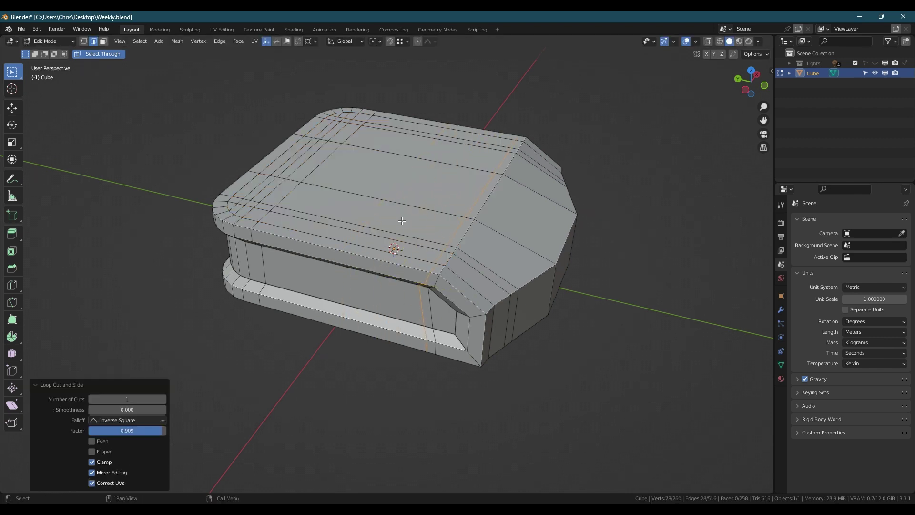
- Select the top panel faces behind the new loop and extrude them about 0.06 m down into the block
middle_click_drag(410, 222, 381, 237)
key("3")
left_click(526, 153, "ctrl+shift")
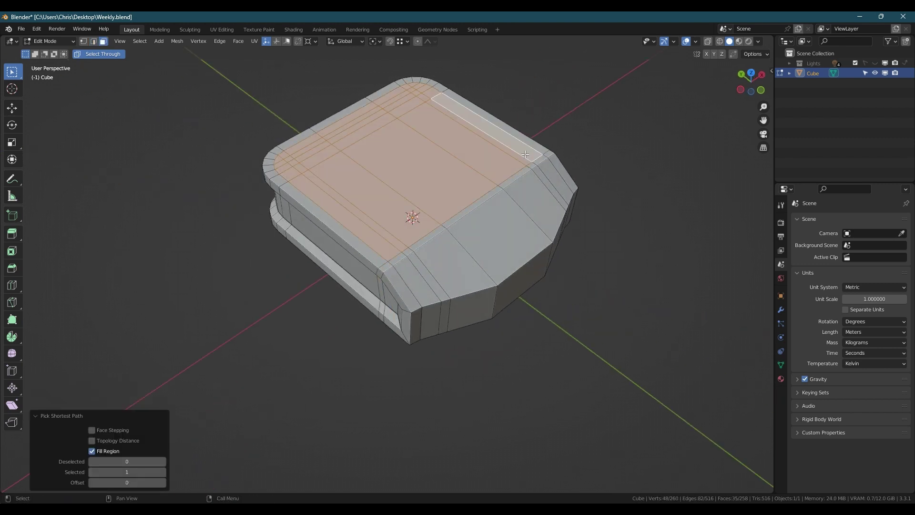
middle_click_drag(444, 145, 442, 182)
key("e")
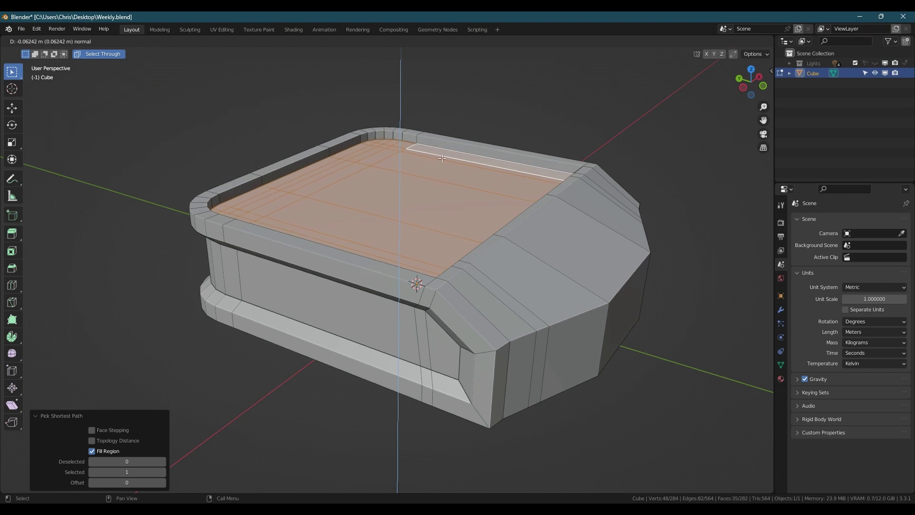
left_click(442, 163)
- Raise the middle face of the narrow strip between the sunken panel and the front slope about 0.155 m along Z
middle_click_drag(506, 208, 433, 226)
left_click(375, 283)
middle_click_drag(376, 283, 413, 261)
key("g")
key("z")
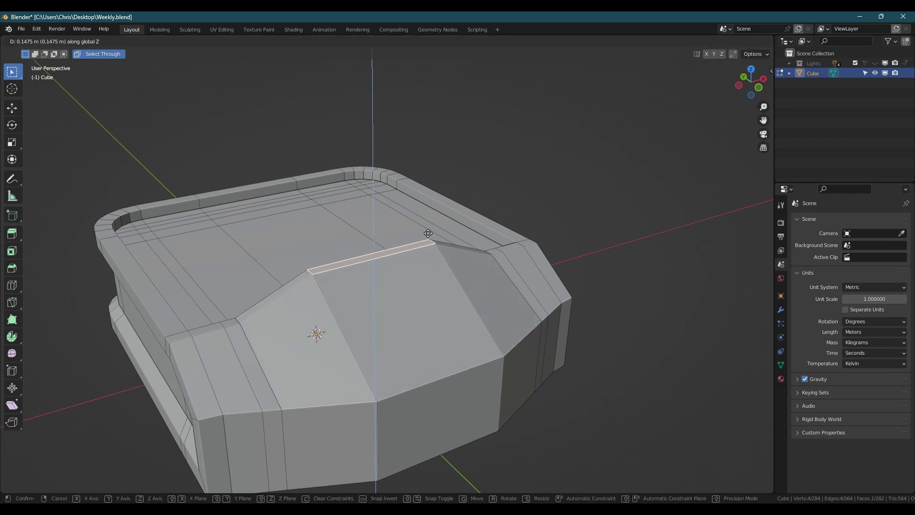
left_click(428, 231)
middle_click_drag(373, 293, 297, 311)
scroll(297, 311, "up", 2)
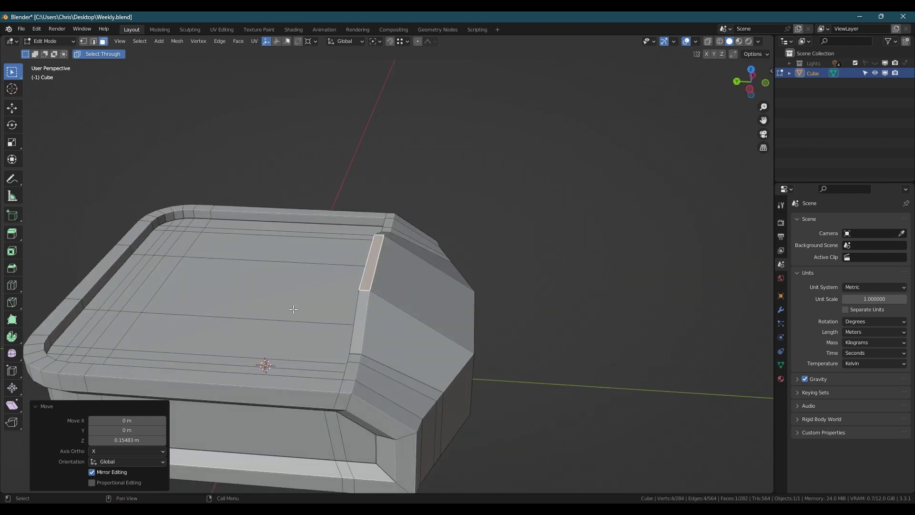
- Select the three upright front faces below the slope and inset them together by about 0.066 m
scroll(294, 309, "down", 4)
middle_click_drag(295, 309, 341, 335)
scroll(247, 228, "down", 2)
left_click(328, 339)
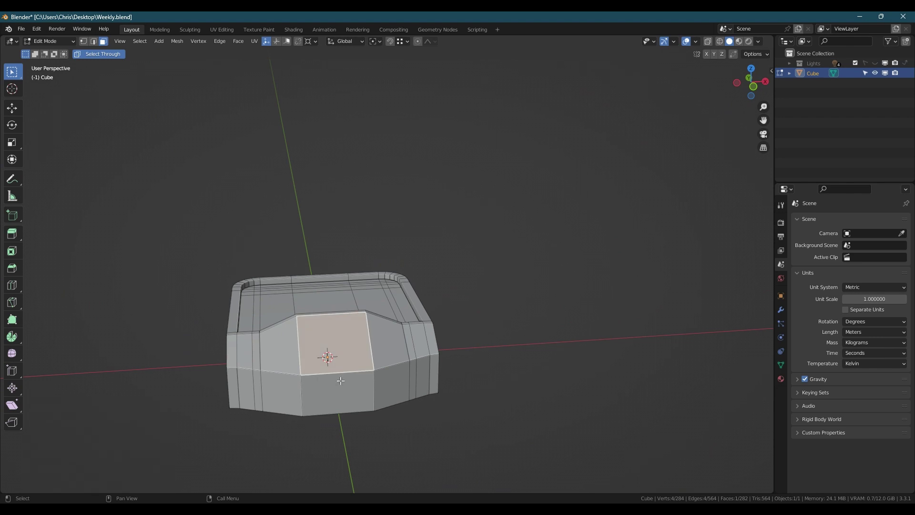
left_click(286, 391)
left_click(391, 386, "shift")
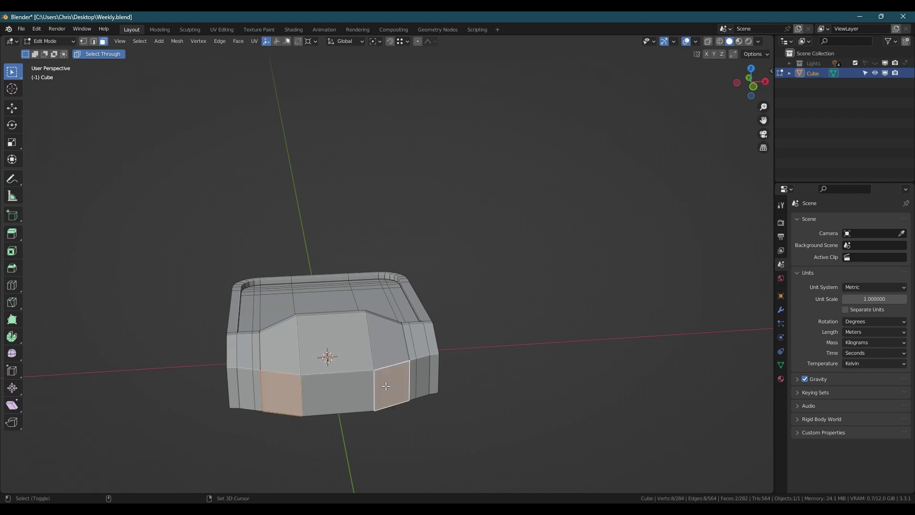
left_click(337, 394, "shift")
key("i")
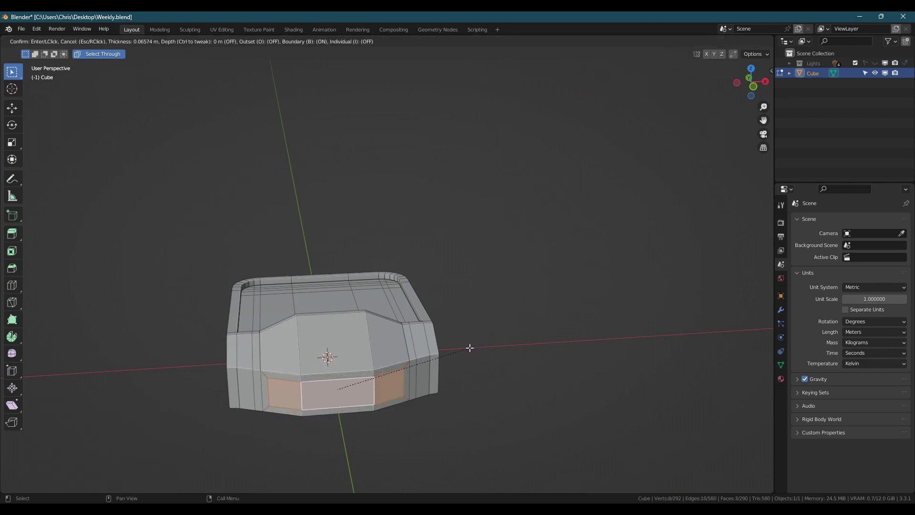
left_click(469, 347)
- Extrude the inset front faces about 0.073 m inward to form a recess
scroll(469, 348, "up", 1)
middle_click_drag(422, 370, 472, 376)
key("e")
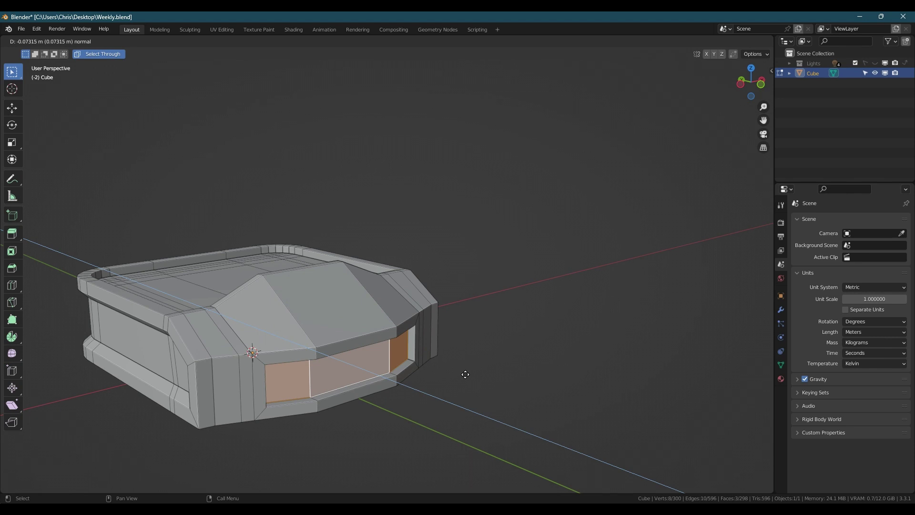
left_click(465, 374)
middle_click_drag(465, 374, 362, 324)
- Inset the middle face of the front slope by about 0.076 m
left_click(348, 324)
left_click(407, 318)
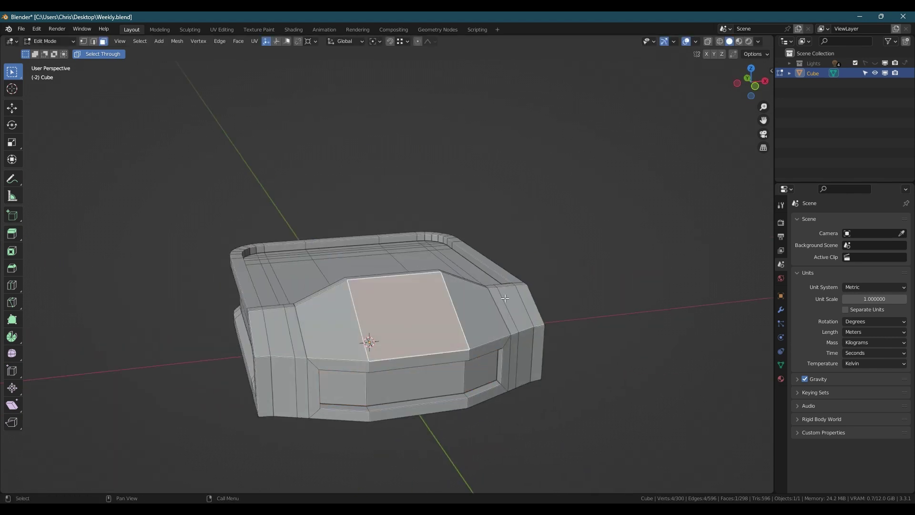
key("i")
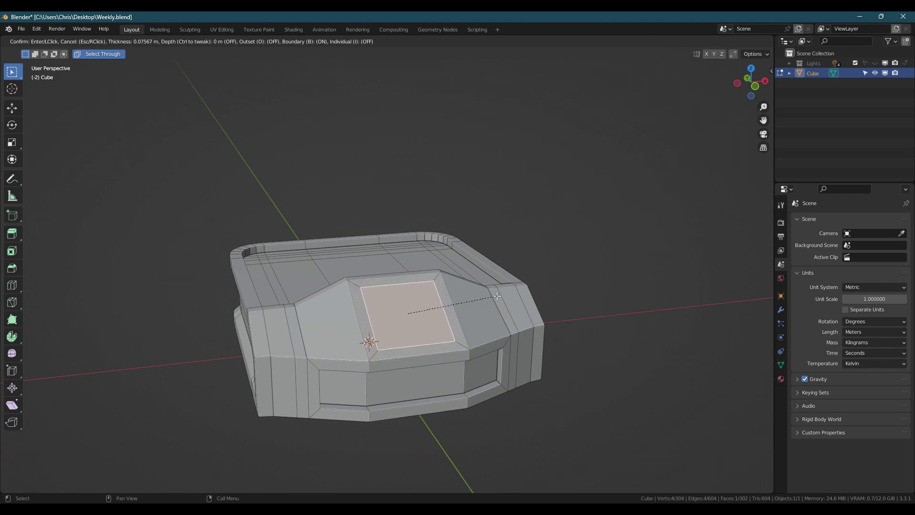
left_click(496, 296)
- Scale the inset slope face to about 0.612 along X and shift it off-centre in the positive X direction
key("s")
key("x")
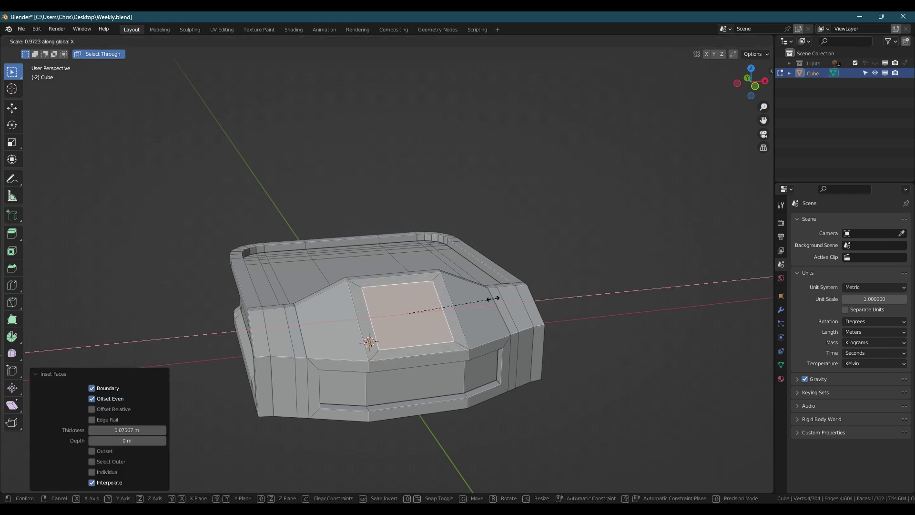
left_click(462, 303)
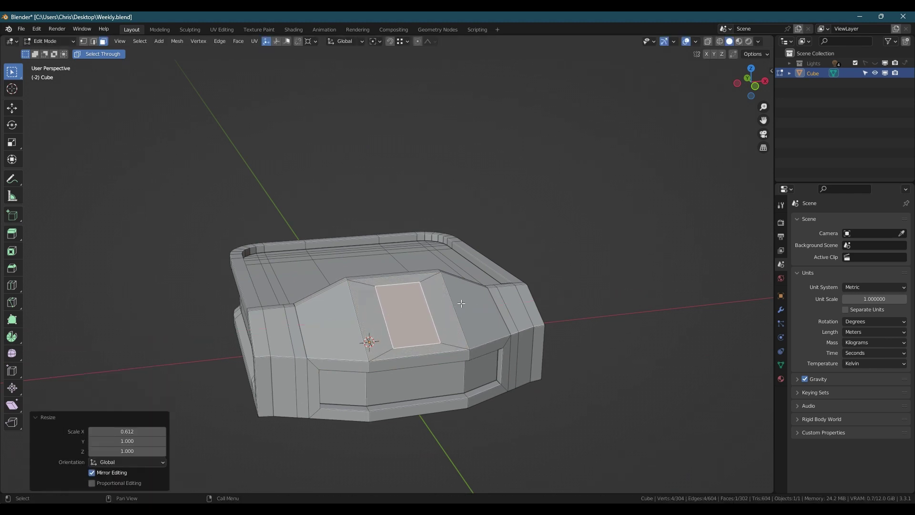
middle_click_drag(439, 302, 429, 305)
key("g")
key("x")
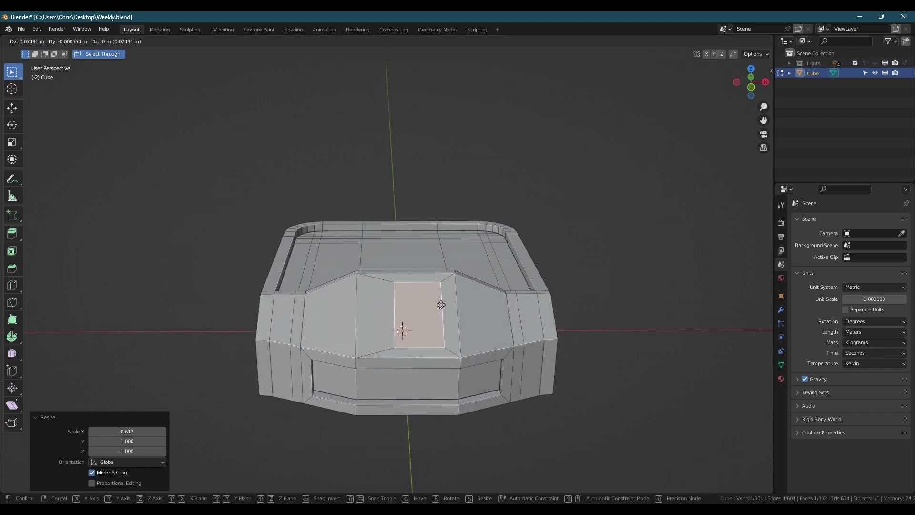
left_click(446, 306)
- Edge-slide the upper edge of the inset slope face downward by a factor of about -0.28
key("2")
left_click(435, 281)
key("g")
key("g")
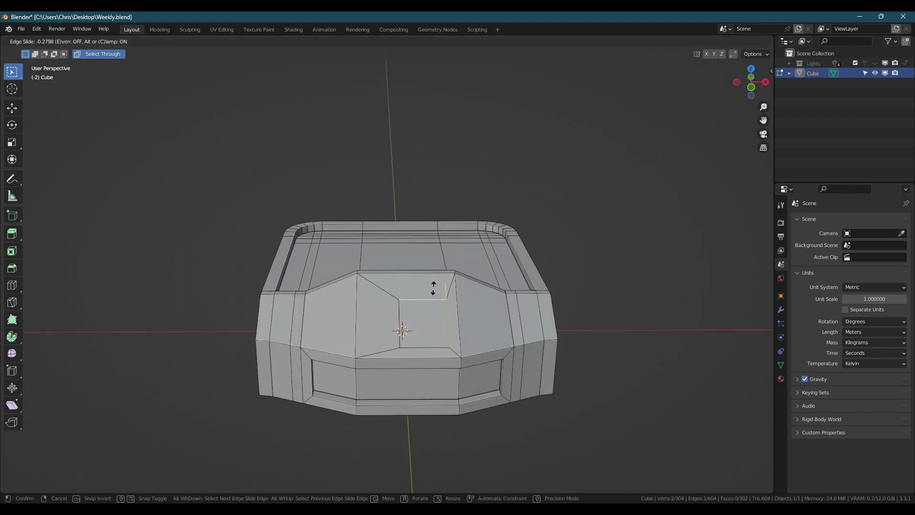
left_click(433, 288)
- Select the shortened slope panel face and inset it by about 0.031 m
key("3")
left_click(427, 324)
mouse_move(426, 324)
middle_mouse_down()
mouse_move(414, 329)
mouse_move(418, 314)
middle_mouse_up()
scroll(418, 314, "up", 2)
key("i")
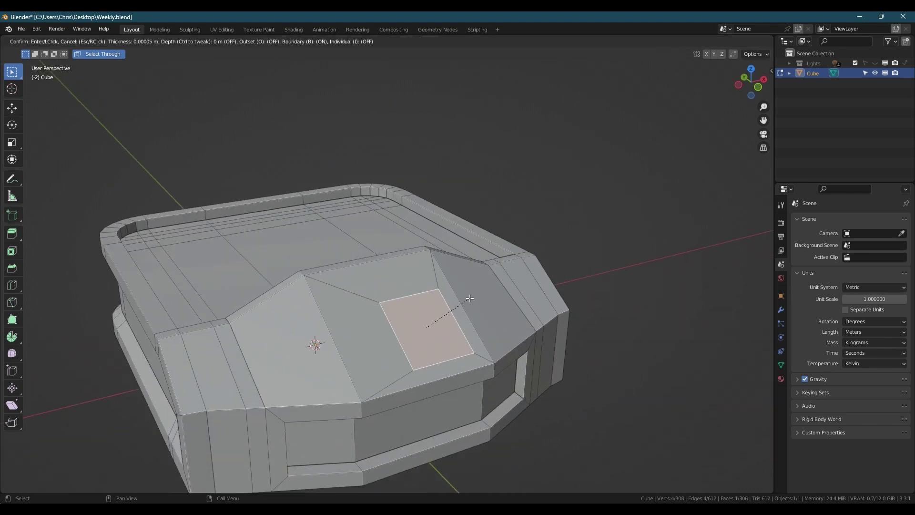
left_click(461, 299)
- Switch the transform orientation to Normal and inset the slope panel face again by about 0.023 m
left_click(342, 42)
left_click(343, 91)
key("g")
right_click(410, 251)
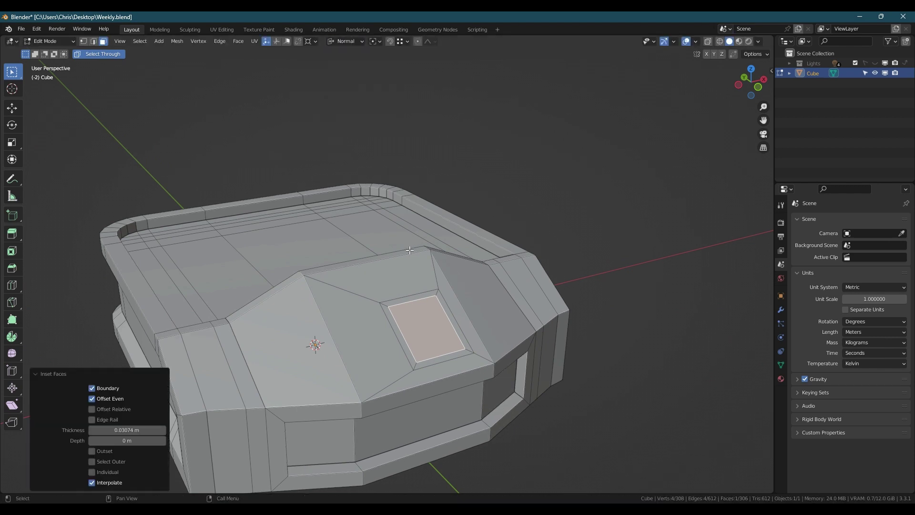
key("i")
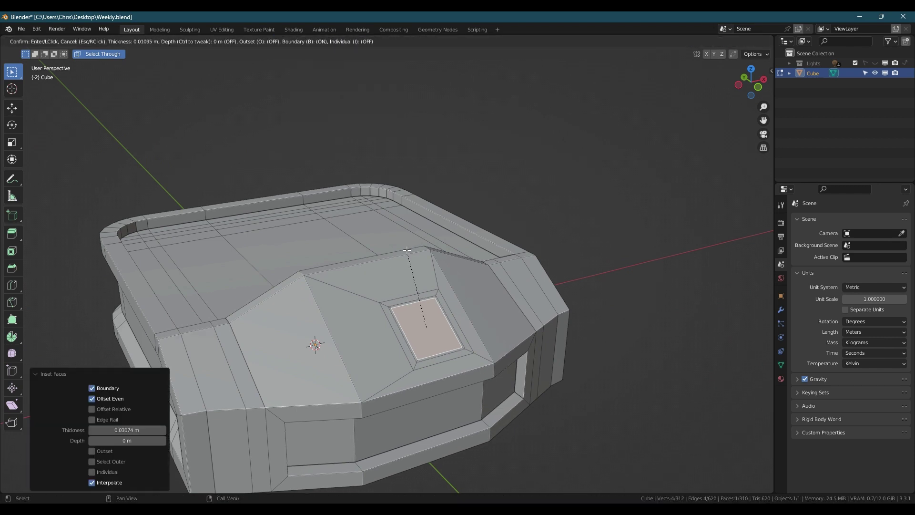
left_click(413, 248)
- Push the inner slope panel face about 0.022 m inward along its normal Z and restore the Global orientation
key("g")
key("z")
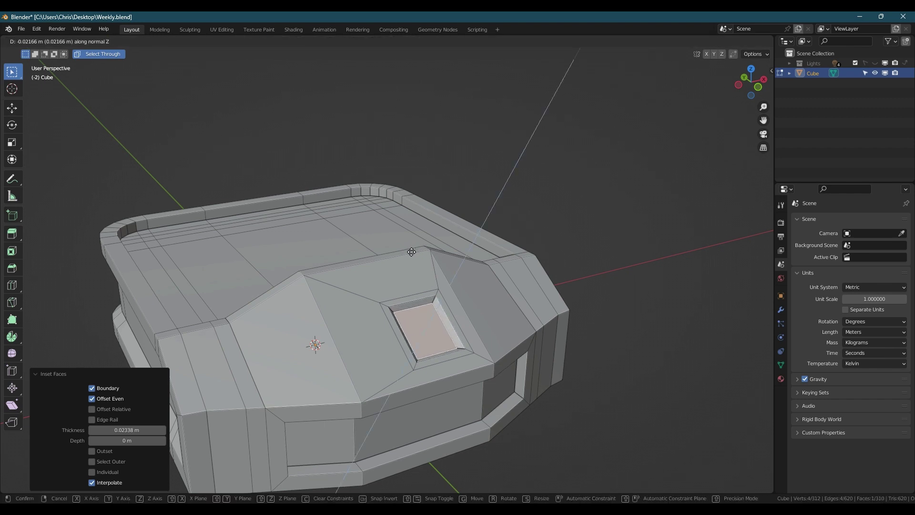
left_click(412, 251)
left_click(345, 41)
left_click(342, 68)
middle_click_drag(342, 76, 439, 222)
key("Tab")
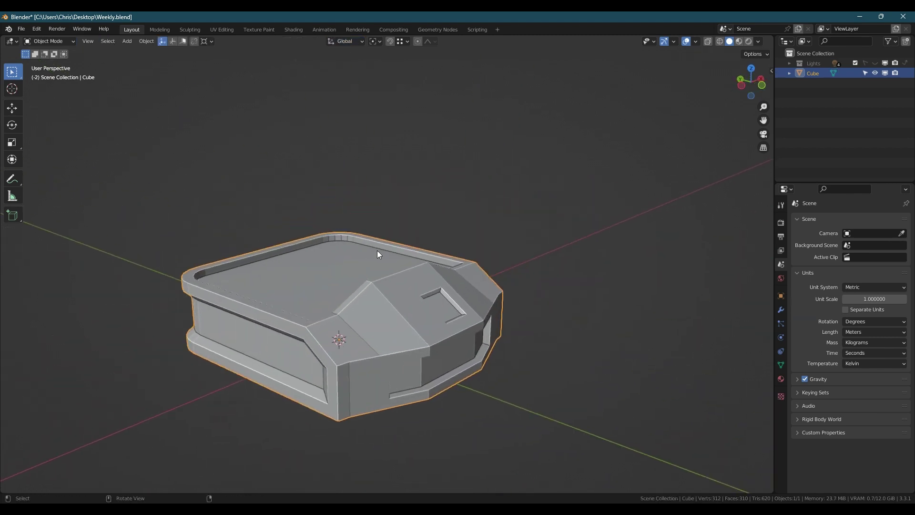
- Add a loop cut across the middle of the block and flatten it by scaling to 0 along Y
key("Tab")
middle_click_drag(373, 254, 350, 293)
key("2")
left_click(330, 317, "alt")
key("s")
key("y")
key("0")
key("Return")
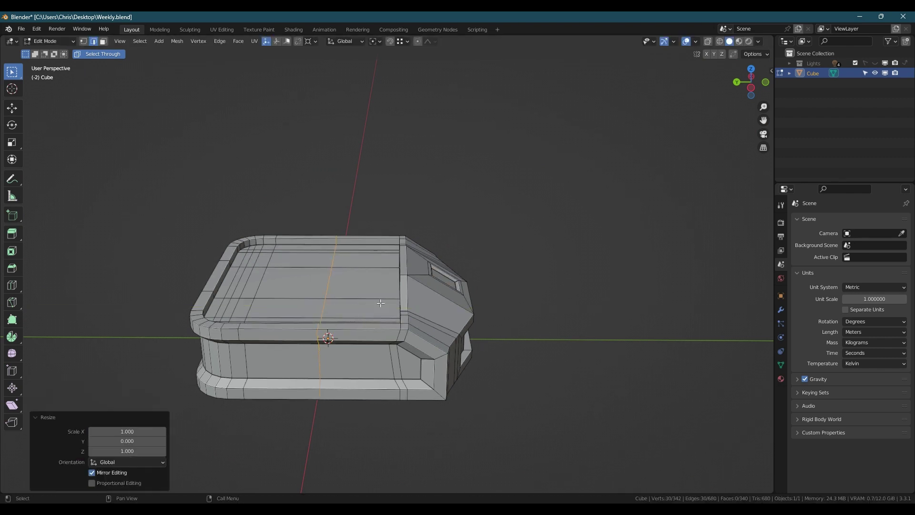
- Move the flattened loop about -0.459 m along Y toward the front slope
key("g")
key("y")
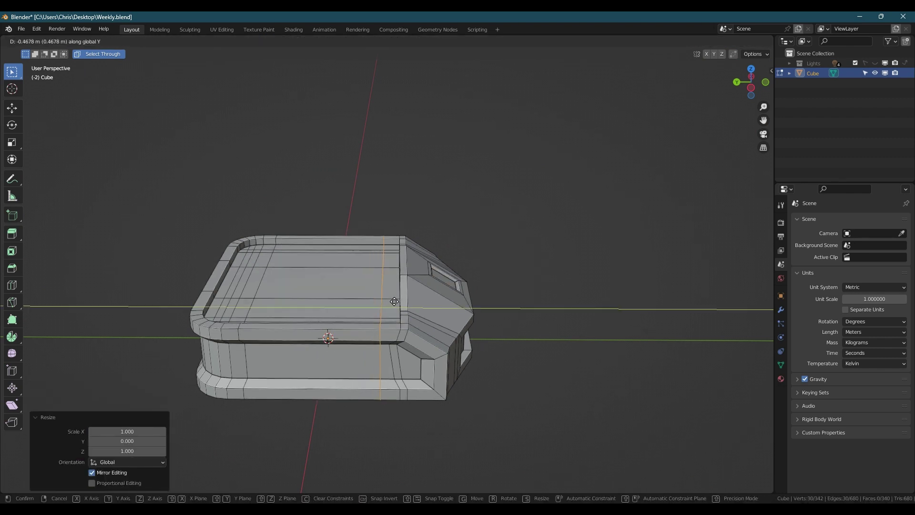
left_click(394, 301)
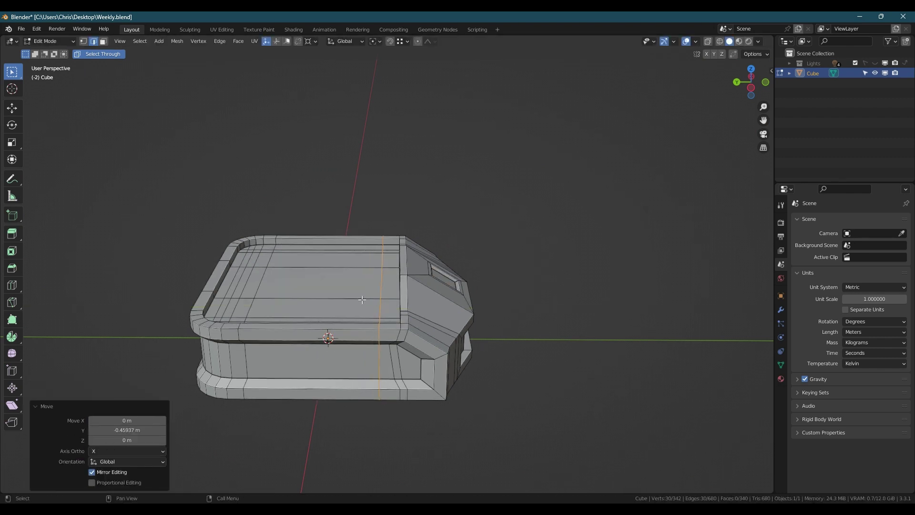
- Select the top rim faces around both rear corners and extrude them about 0.19 m upward
middle_click_drag(394, 301, 247, 269)
key("3")
left_click(216, 253, "ctrl")
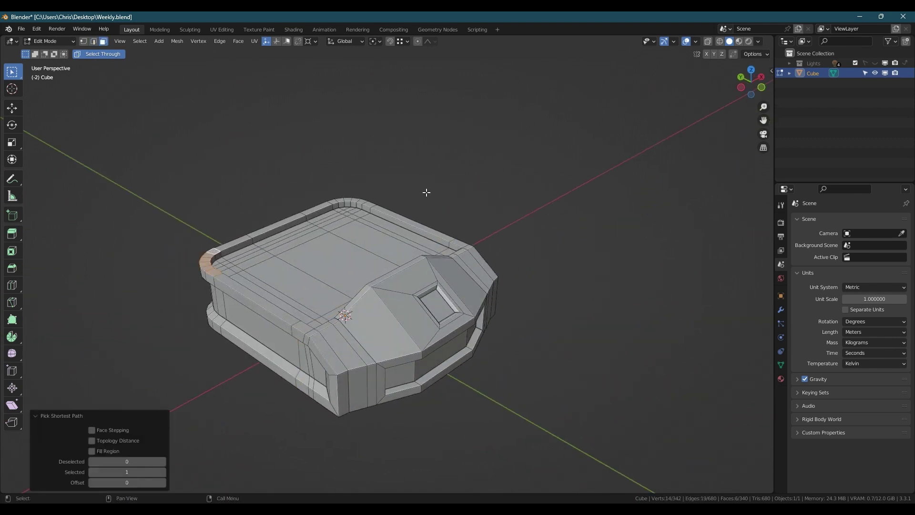
middle_click_drag(426, 196, 376, 224)
left_click(371, 304, "shift")
left_click(400, 329, "ctrl")
middle_click_drag(337, 314, 387, 288, "shift")
key("e")
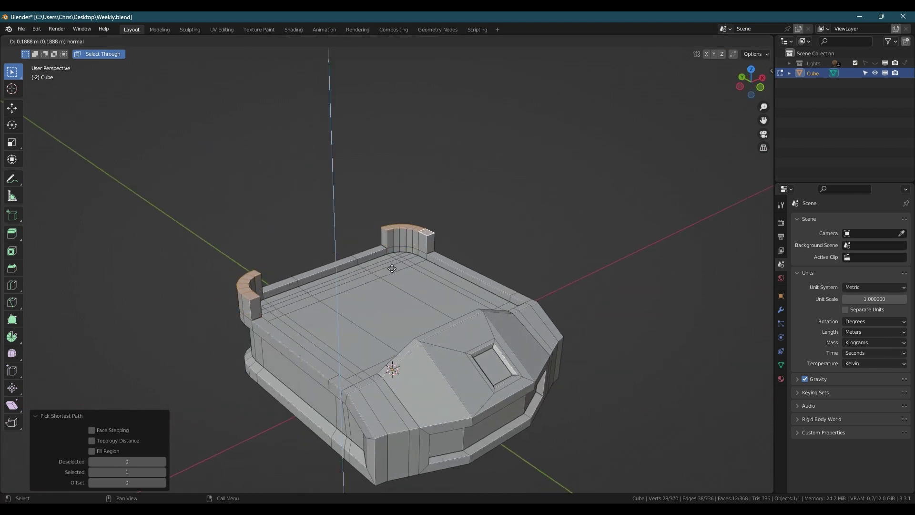
left_click(394, 266)
- Try moving the lower front edges of both raised rear corners about -0.196 m along Y
middle_click_drag(394, 265, 320, 321)
middle_click_drag(394, 241, 503, 229)
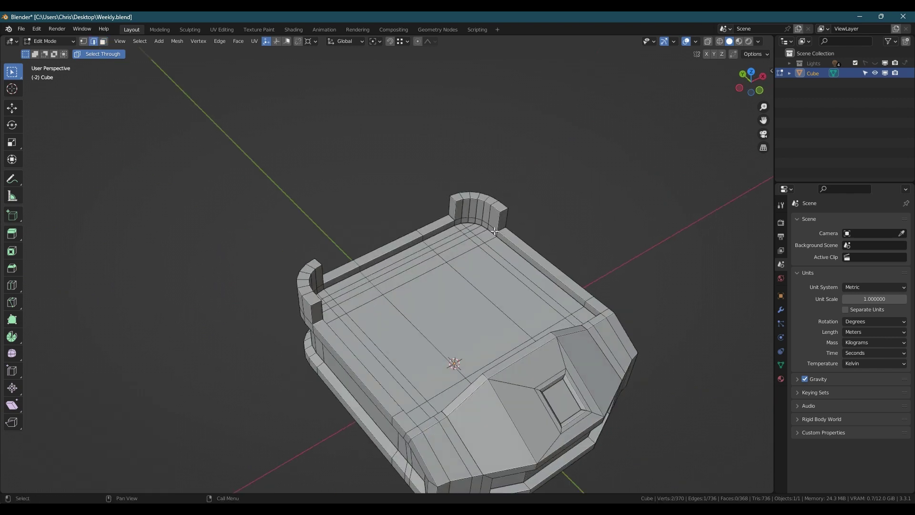
key("g")
key("y")
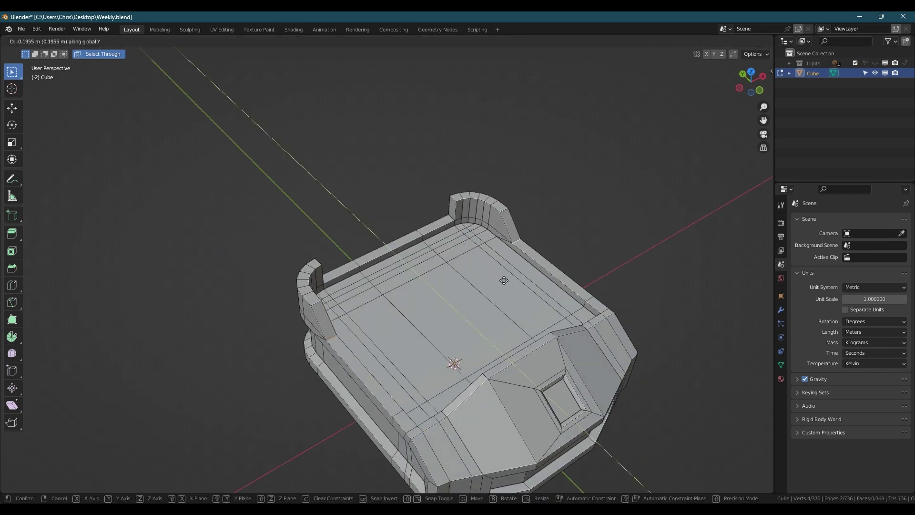
left_click(504, 280)
- Select the full edge loop at the front base of the raised rear corners and move it about -0.144 m along Y
middle_click_drag(504, 280, 364, 287)
left_click(363, 318)
key("l")
middle_click_drag(363, 319, 288, 332)
left_click(310, 290, "alt+shift")
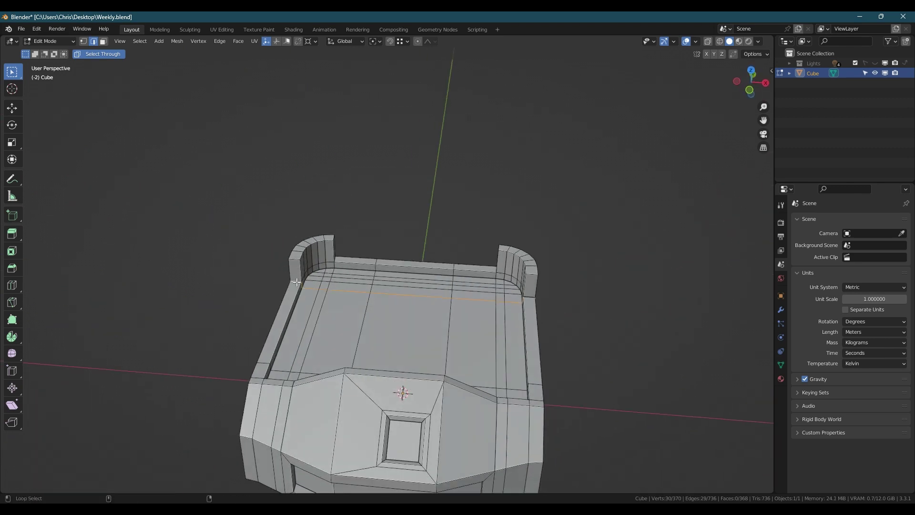
middle_click_drag(498, 311, 405, 314)
key("g")
key("y")
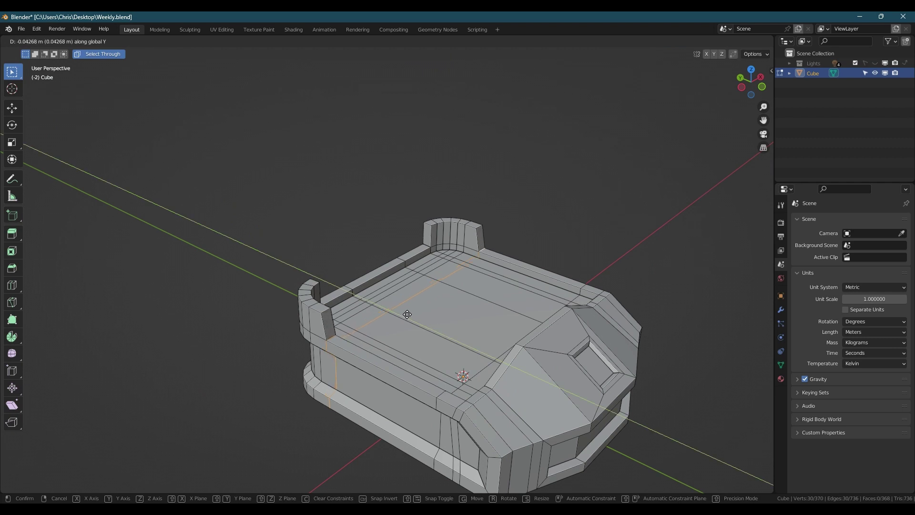
left_click(417, 318)
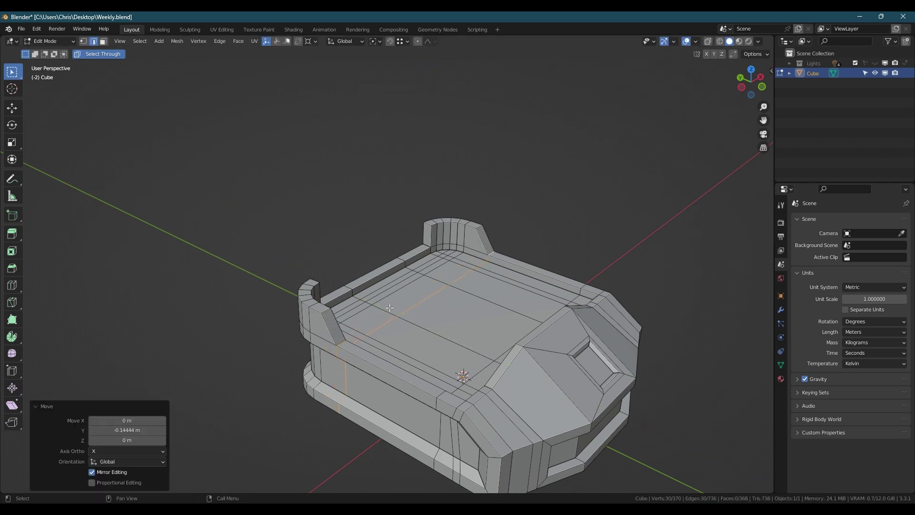
- Return to Object Mode and add a Subdivision modifier at level 2 to the block
middle_click_drag(371, 285, 358, 261)
key("Tab")
right_click(359, 261)
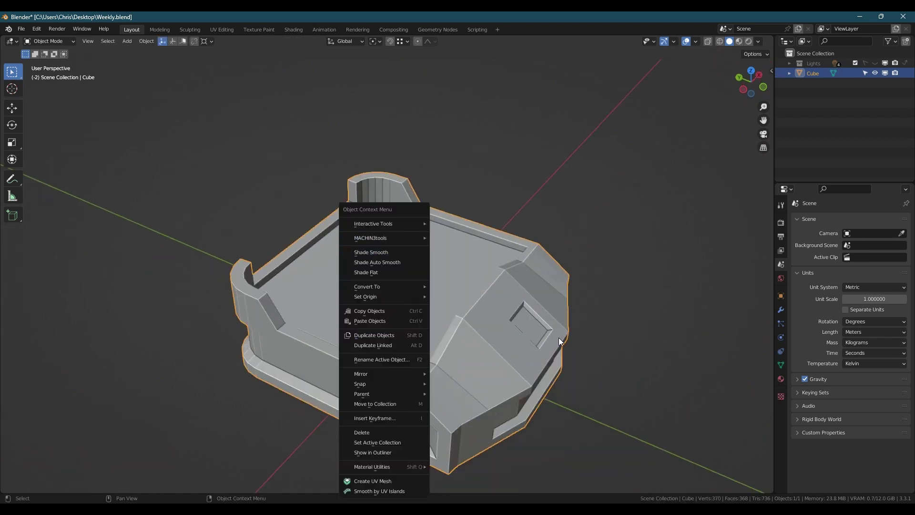
middle_click_drag(567, 341, 516, 318)
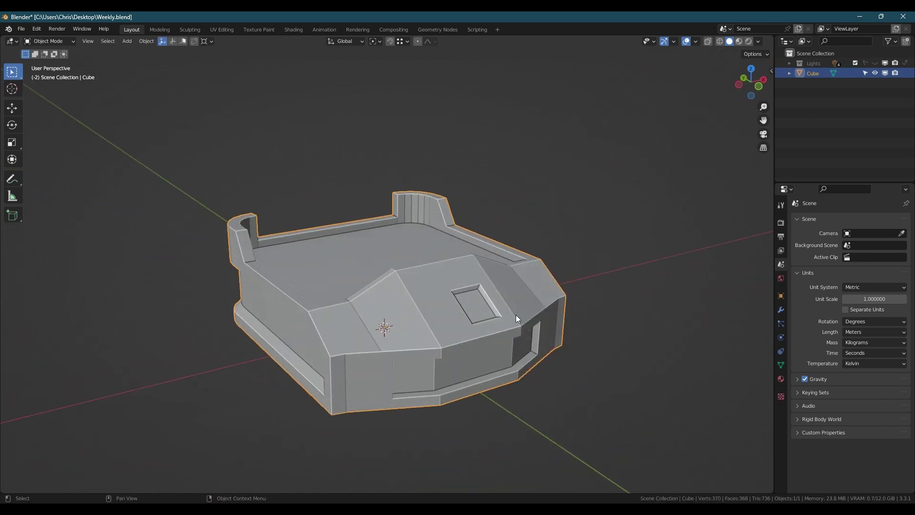
left_click(780, 310)
key("ctrl+2")
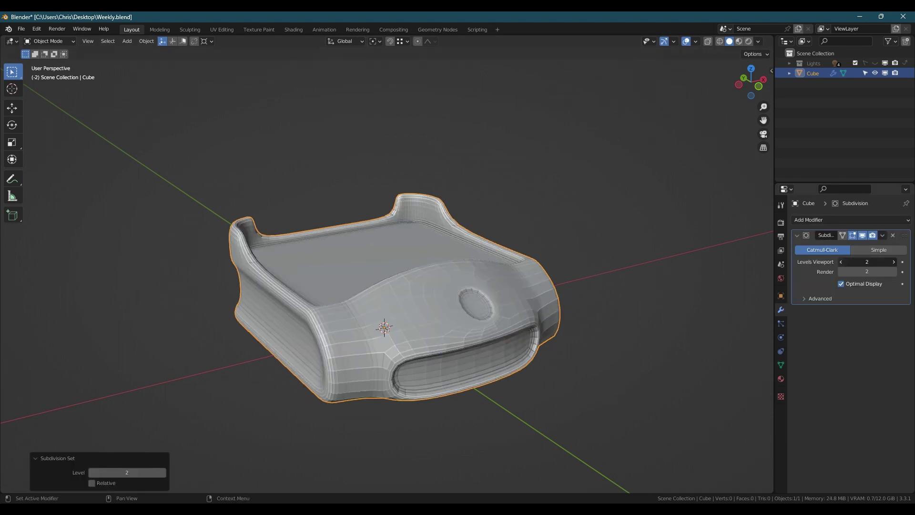
- Set the first Subdivision modifier to Simple and add a second, Catmull-Clark Subdivision with viewport level 2
left_click(841, 262)
left_click(841, 261)
left_click(853, 220)
left_click(747, 393)
left_click(891, 336)
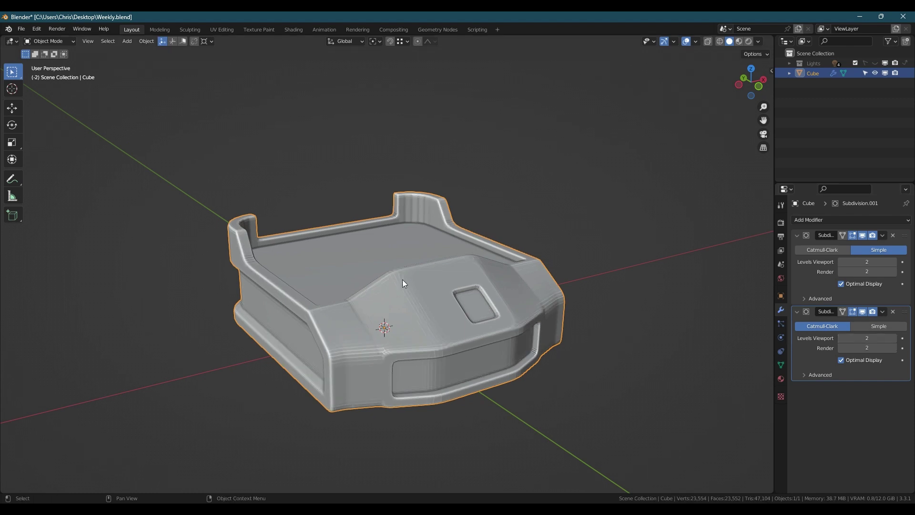
- Apply smooth shading to the block and leave the first Subdivision's viewport level at 2
middle_click_drag(392, 283, 382, 265)
right_click(382, 266)
left_click(352, 252)
middle_click_drag(325, 269, 410, 276)
left_click(895, 262)
left_click(841, 262)
middle_click_drag(424, 226, 496, 176)
- Turn off Cavity in the viewport shading options
left_click(758, 41)
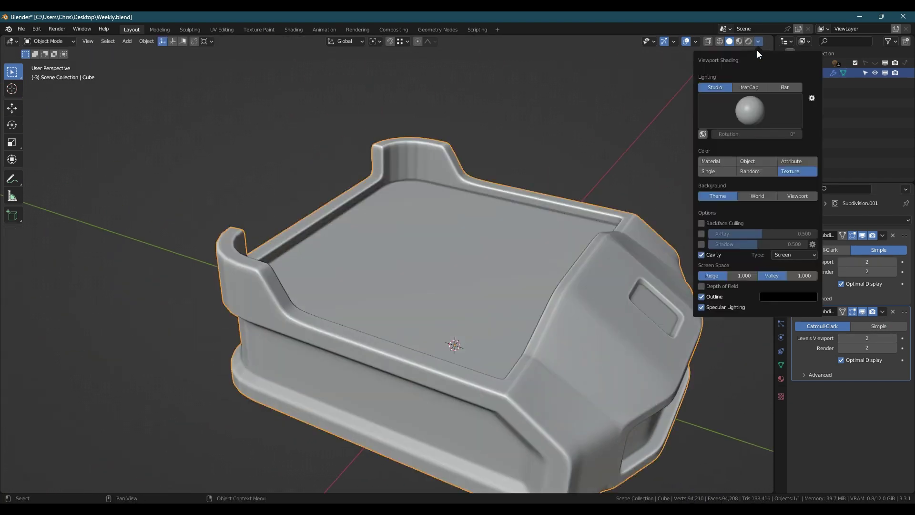
left_click(710, 254)
mouse_move(534, 260)
middle_mouse_down()
mouse_move(464, 248)
mouse_move(462, 232)
mouse_move(524, 305)
middle_mouse_up()
- Inset the floor face of the recessed panel on the front slope to tighten its subdivided corners
key("Tab")
scroll(547, 319, "up", 1)
key("Tab")
key("Tab")
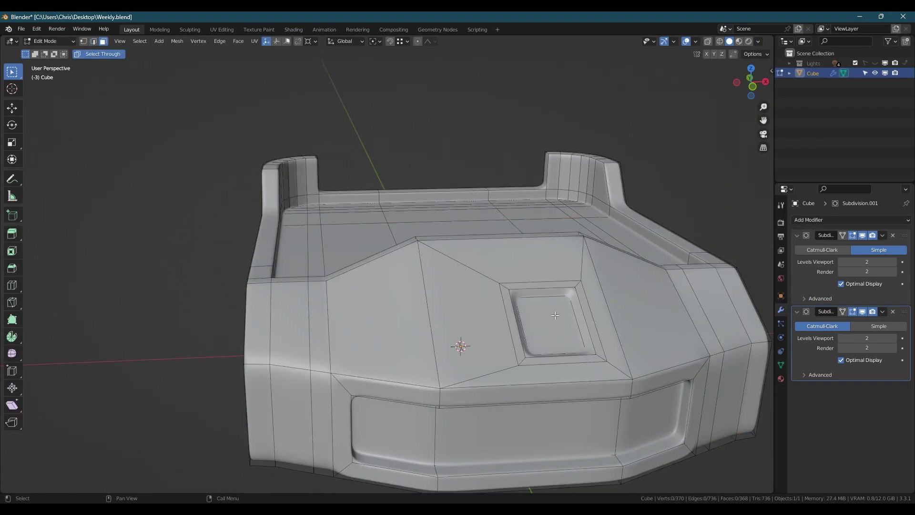
key("3")
left_click(547, 315)
key("i")
left_click(601, 301)
key("Tab")
- Inspect the subdivided block around the slope recess and raised rear corners, comparing Object and Edit Mode
middle_click_drag(561, 298, 604, 305)
key("Tab")
middle_click_drag(539, 270, 515, 235)
key("Tab")
key("Tab")
middle_click_drag(442, 289, 233, 272)
key("Tab")
key("Tab")
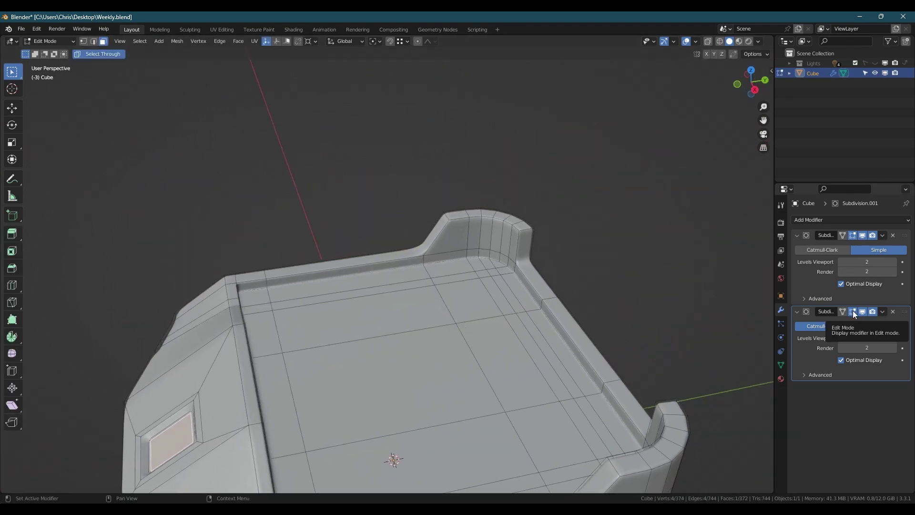
- Hide the second Subdivision in Edit Mode and scale the rear base edges of both raised corners closer together along X
left_click(853, 311)
key("2")
left_click(523, 266)
middle_click_drag(524, 265, 584, 278)
middle_click_drag(584, 278, 503, 269, "shift")
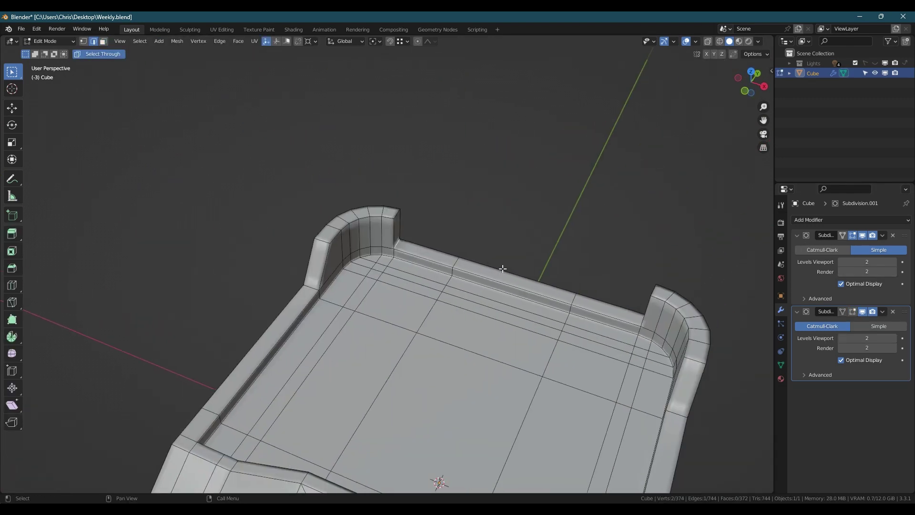
left_click(641, 321, "shift")
middle_click_drag(641, 321, 633, 250)
key("s")
key("x")
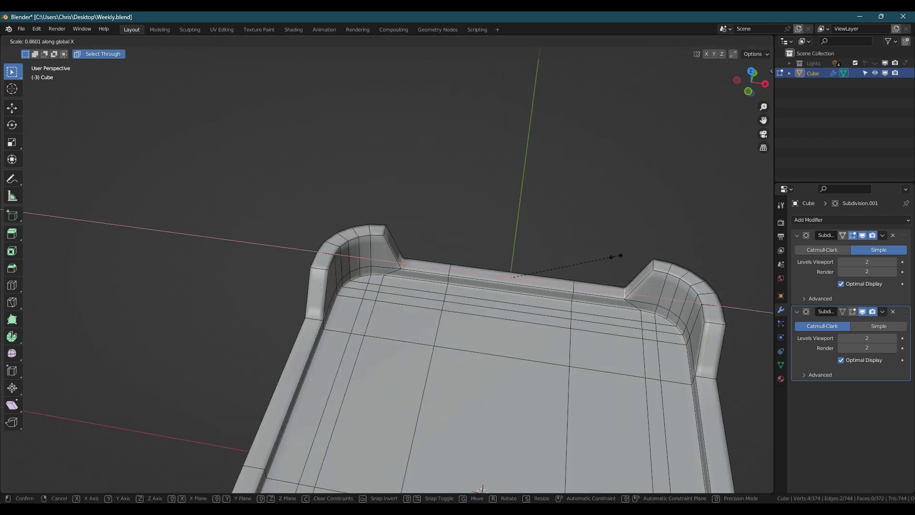
left_click(605, 253)
key("Tab")
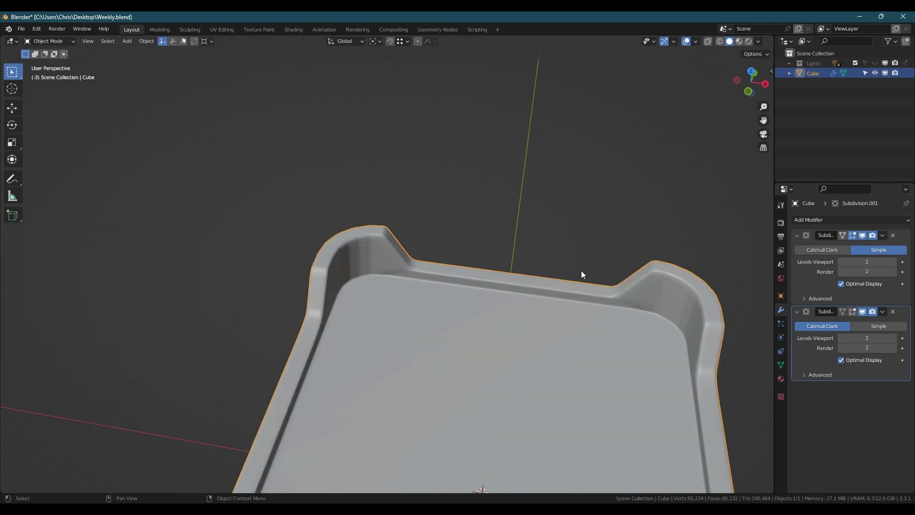
- Cut an edge loop horizontally around the raised rear corners to split their inner end faces into upper and lower parts
middle_click_drag(574, 271, 504, 258)
middle_click_drag(572, 299, 608, 270)
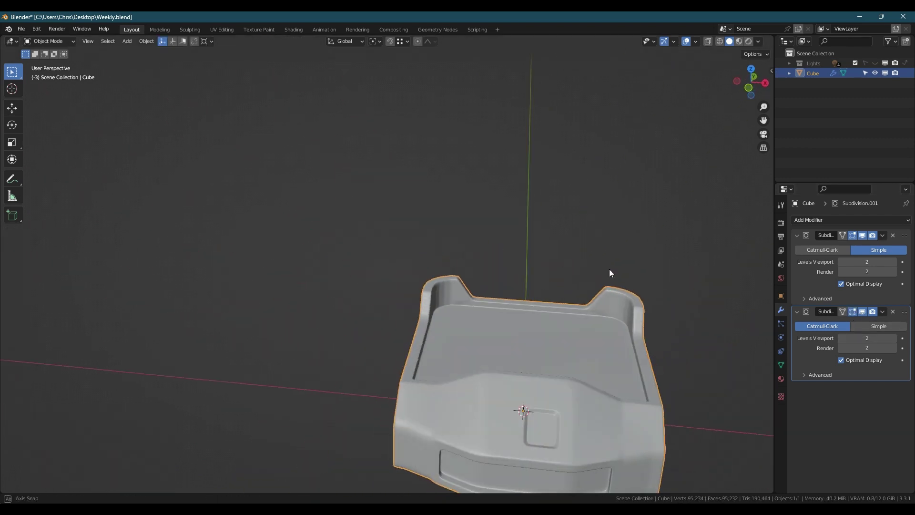
key("Tab")
middle_click_drag(537, 304, 579, 281)
key("ctrl+r")
left_click(579, 277)
left_click(575, 272)
right_click(576, 273)
left_click(533, 343, "alt+shift")
- Extrude the upper inner end face of one raised rear corner about 0.36 m inward along X and flatten it with X scale 0
scroll(492, 296, "up", 1)
middle_click_drag(429, 286, 658, 290)
key("3")
left_click(497, 275)
middle_click_drag(488, 290, 447, 315)
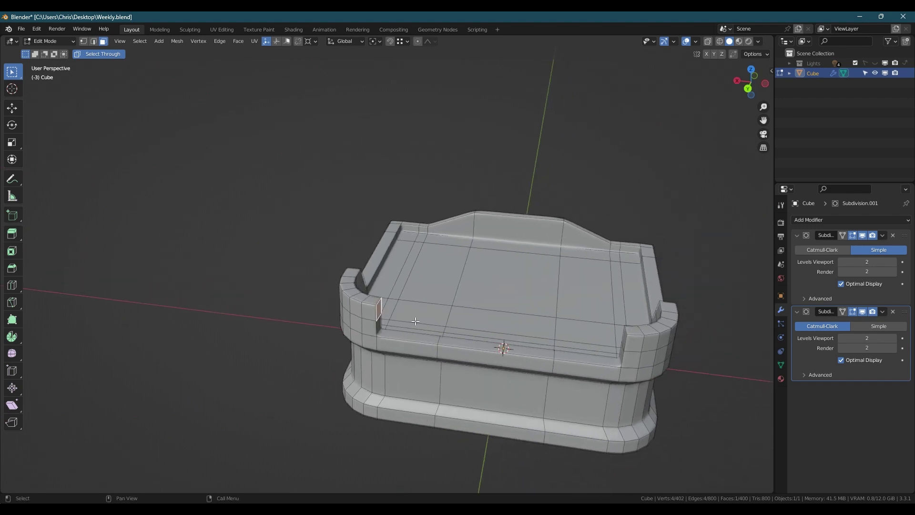
key("e")
key("x")
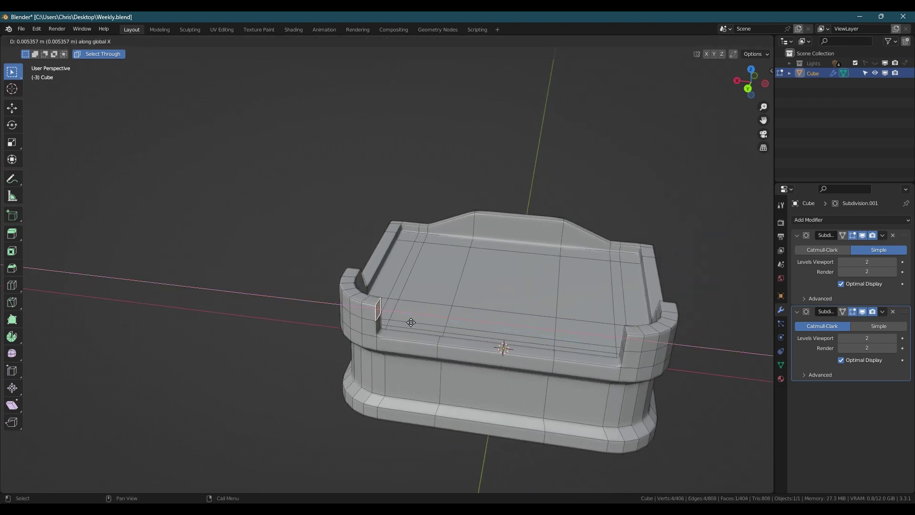
left_click(439, 347)
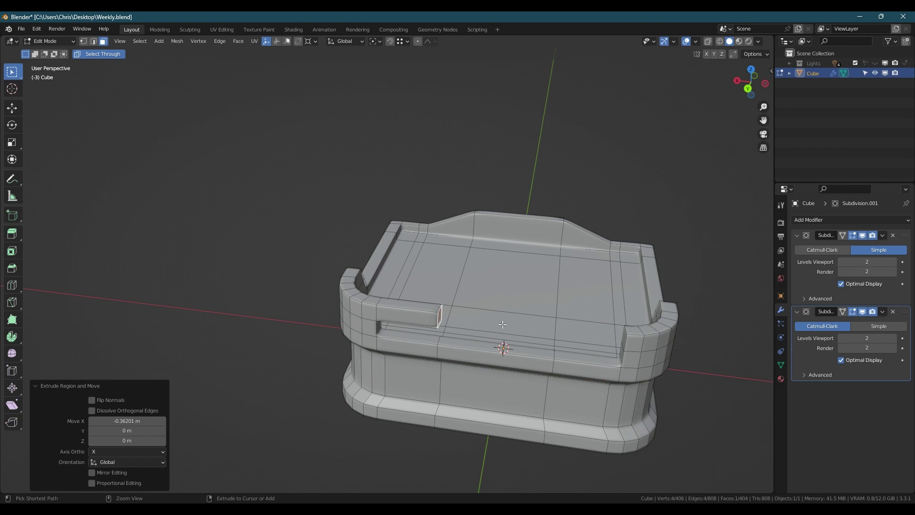
key("s")
key("x")
key("0")
left_click(552, 324)
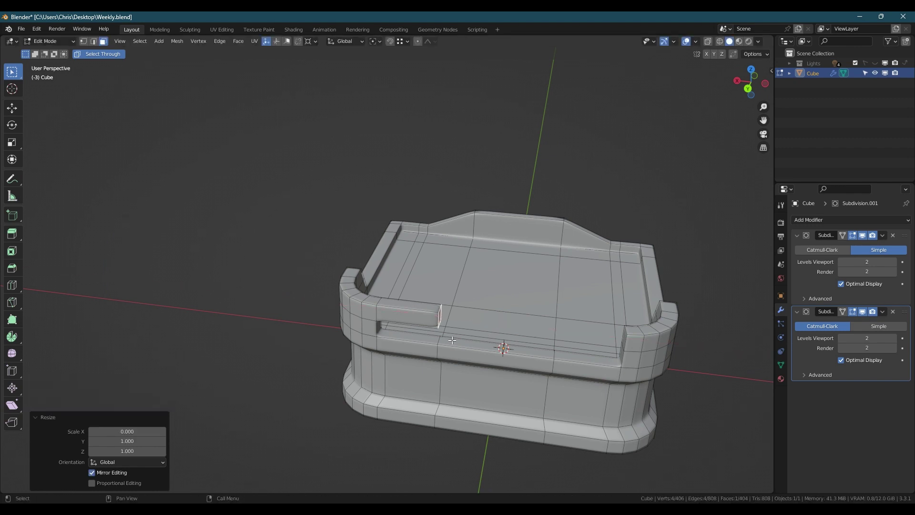
- Bridge the extruded end face with the facing end face of the opposite rear corner to form a handle bar
middle_click_drag(448, 342, 471, 343)
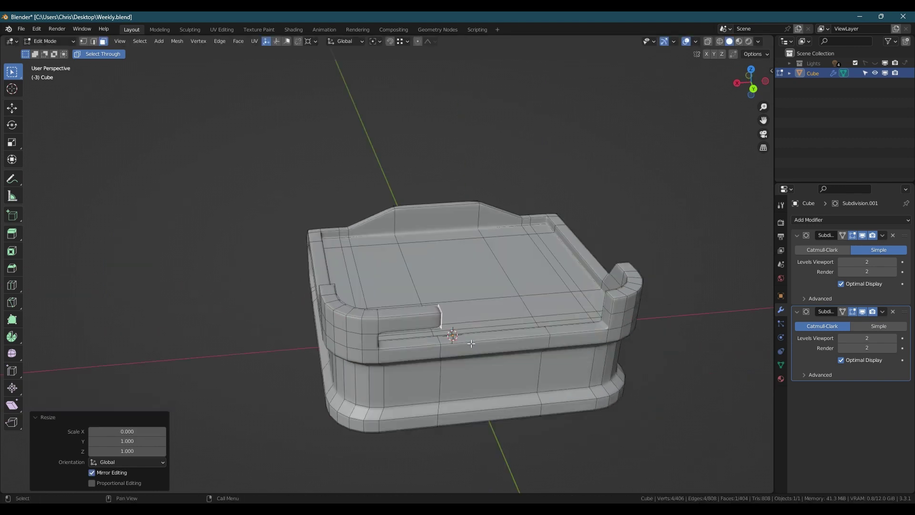
left_click(605, 303, "shift")
right_click(567, 314)
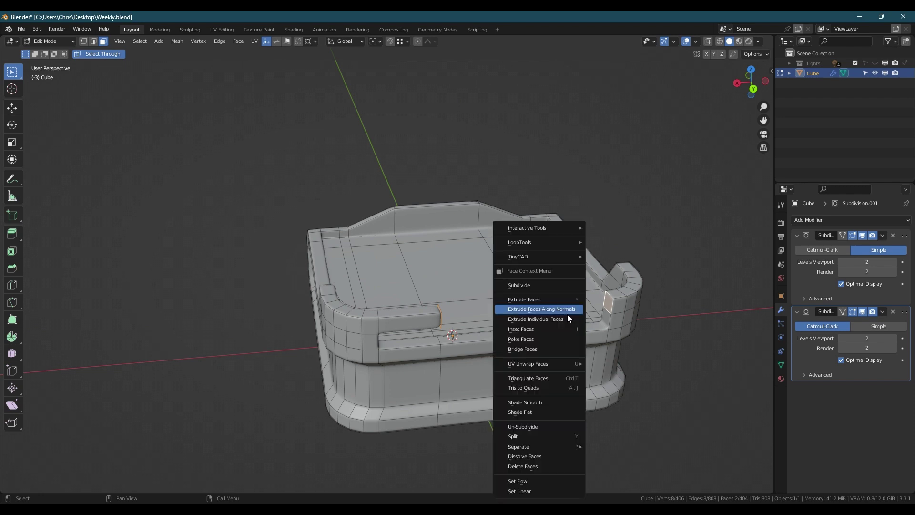
left_click(537, 349)
- Add an edge loop across the rear handle bar and move it about -0.15 m along X
key("ctrl+r")
left_click(526, 312)
right_click(527, 312)
middle_click_drag(526, 312, 493, 284)
key("g")
key("x")
left_click(547, 340)
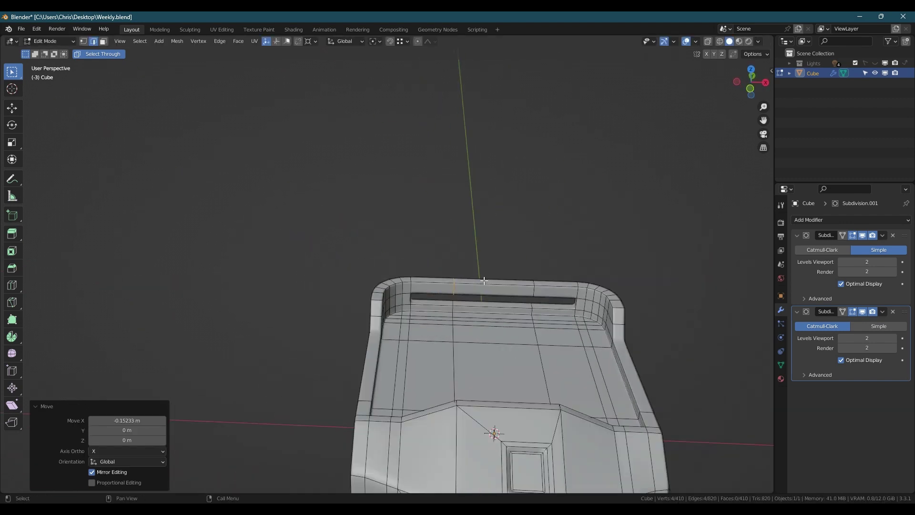
- Inset the handle bar's middle face ring about 0.095 m and raise it about 0.05 m along Z
key("3")
left_click(485, 284, "alt")
key("g")
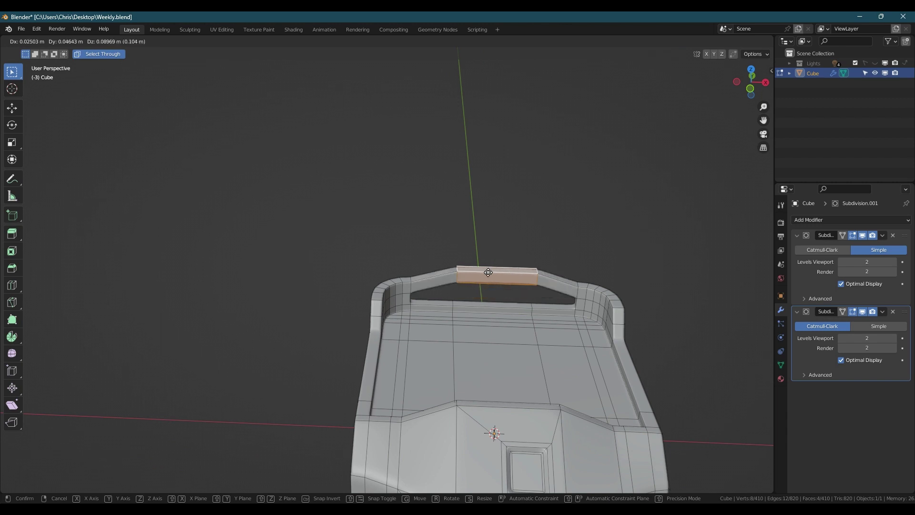
right_click(488, 272)
key("i")
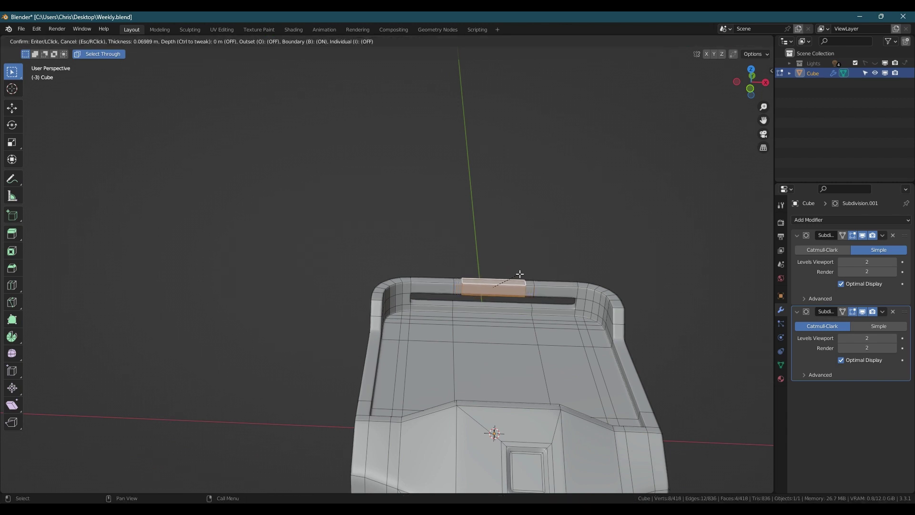
left_click(519, 274)
key("g")
key("z")
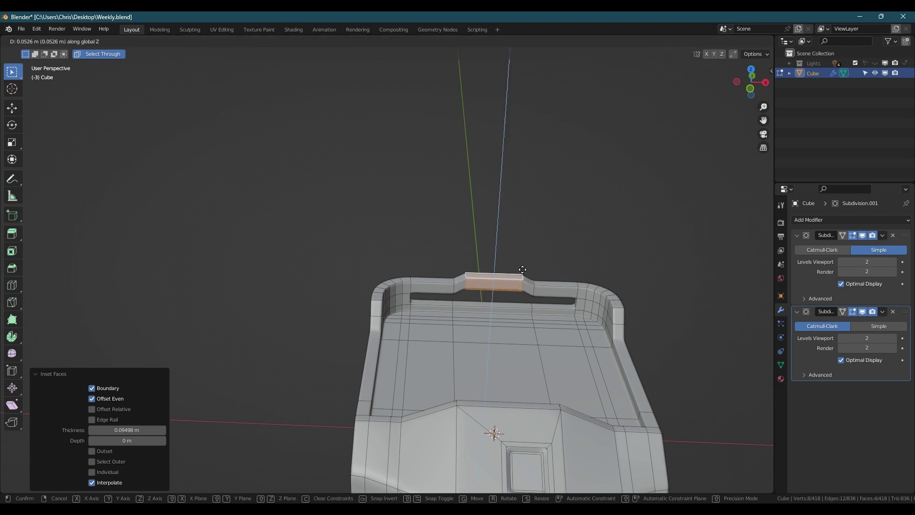
left_click(523, 270)
- Add two evenly spaced edge loops along the top rim and handle, and check the smoothed shape in Object Mode
middle_click_drag(523, 270, 401, 339)
scroll(429, 368, "up", 2)
key("ctrl+r")
scroll(433, 381, "up", 1)
left_click(435, 380)
right_click(435, 379)
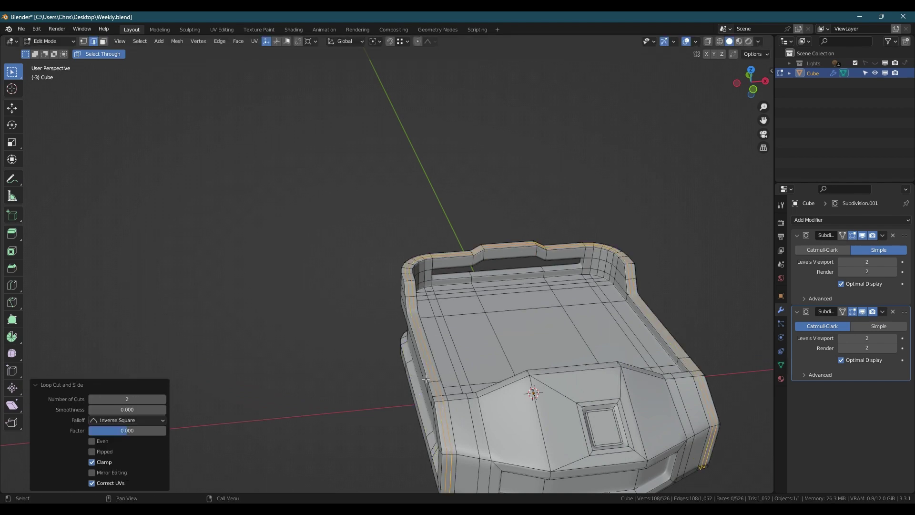
scroll(437, 387, "up", 2)
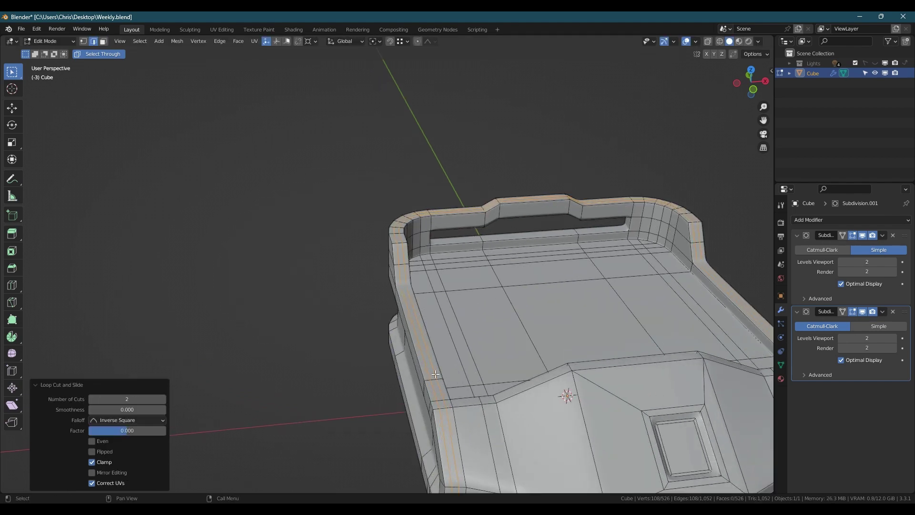
middle_click_drag(435, 371, 458, 370)
scroll(458, 369, "down", 6)
key("Tab")
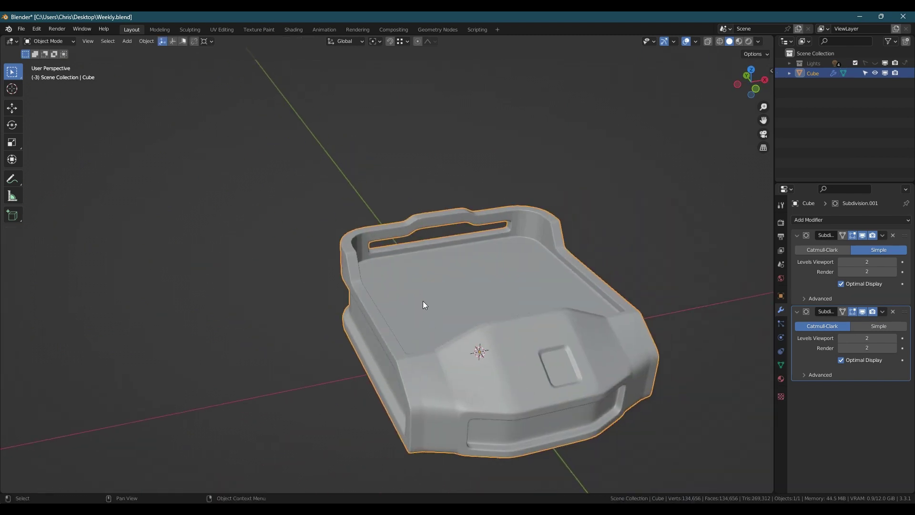
middle_click_drag(456, 316, 430, 327)
- Extrude the rim's central face strip, running from one side around the rear handle to the other, about 0.025 m inward as a groove
key("Tab")
scroll(442, 352, "up", 1)
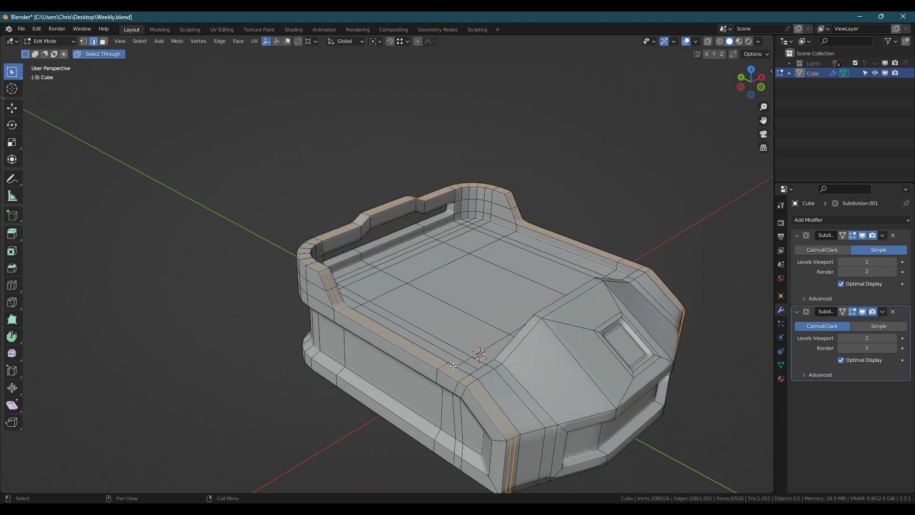
scroll(457, 370, "up", 2)
middle_click_drag(430, 360, 393, 360)
key("3")
left_click(367, 354)
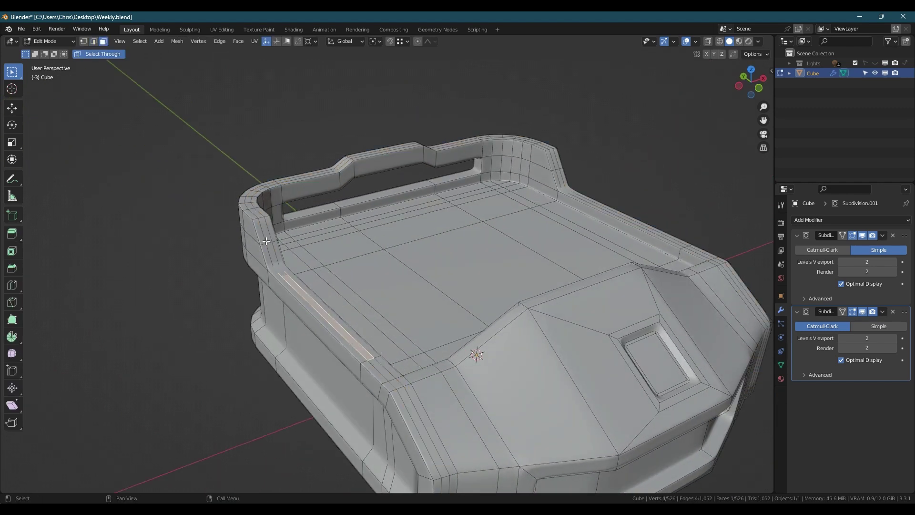
left_click(266, 241, "ctrl")
middle_click_drag(267, 241, 265, 225)
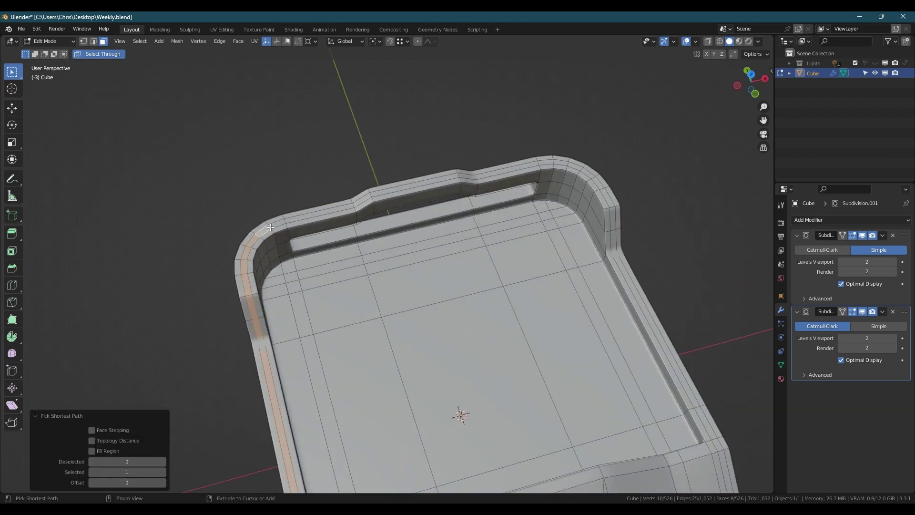
left_click(546, 162, "ctrl")
middle_click_drag(643, 314, 545, 253)
left_click(662, 286, "ctrl")
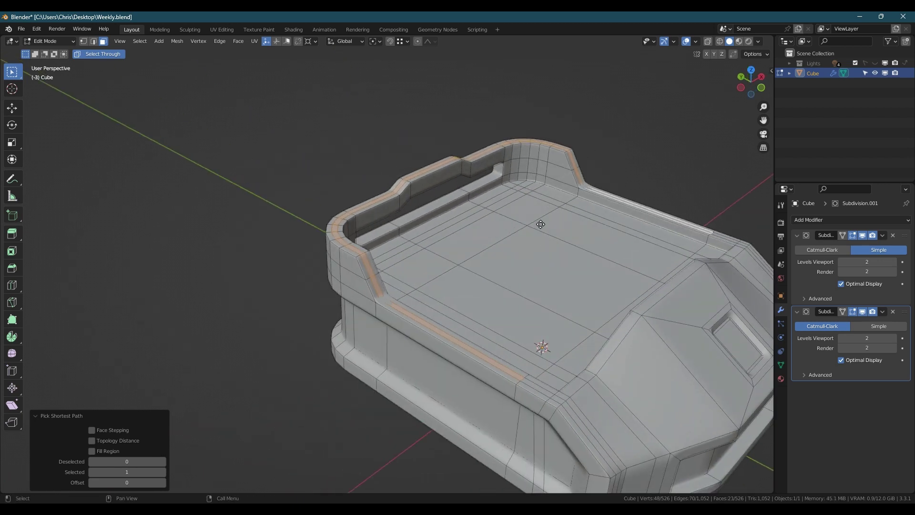
key("e")
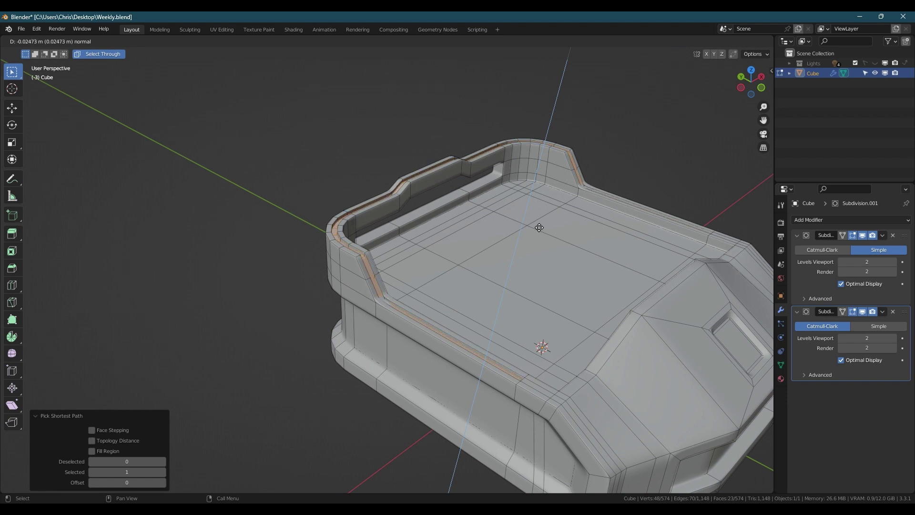
left_click(538, 228)
- Add an edge loop across the block just behind the front ends of the rim groove, with slide factor 0.944
key("Tab")
middle_click_drag(420, 266, 515, 243)
scroll(734, 369, "up", 2)
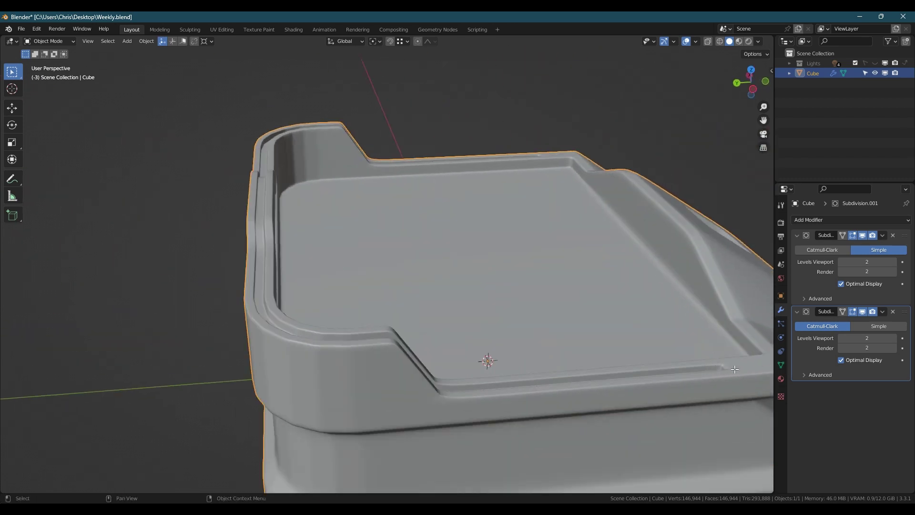
key("Tab")
middle_click_drag(734, 369, 637, 327, "shift")
middle_click_drag(637, 327, 579, 353)
key("ctrl+r")
left_click(548, 358)
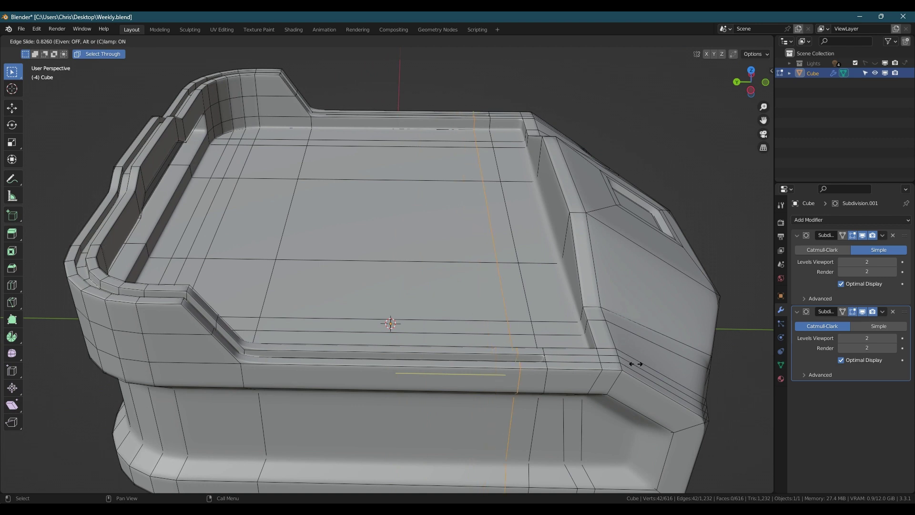
left_click(652, 364)
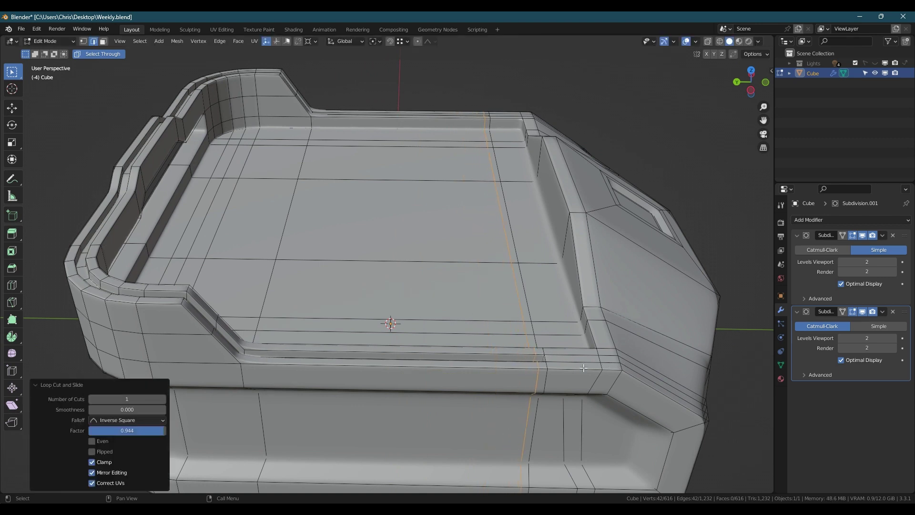
- Add an edge loop just ahead of the groove's front ends with slide factor 0.736, and show both Subdivision modifiers in Edit Mode
middle_click_drag(562, 305, 471, 334)
key("ctrl+r")
left_click(465, 339)
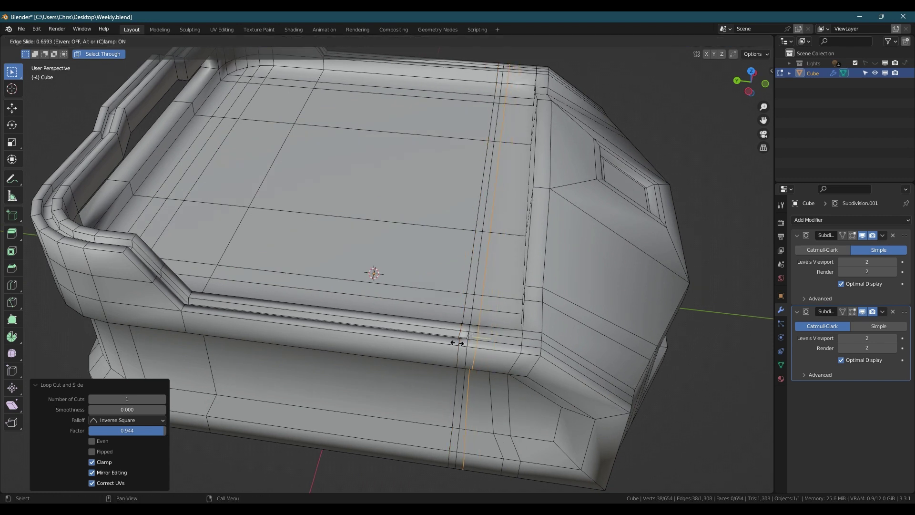
left_click(459, 343)
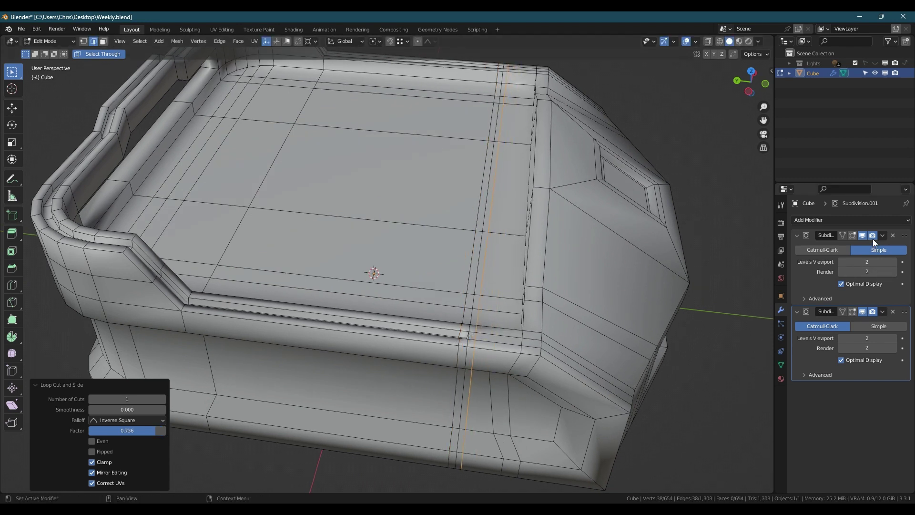
left_click(853, 235)
left_click(862, 312)
key("Tab")
middle_click_drag(491, 251, 411, 326)
- Duplicate the whole strip of groove floor faces around the rim in place and separate it into its own object
key("Tab")
key("3")
scroll(340, 297, "up", 2)
left_click(347, 293)
scroll(411, 326, "up", 2)
left_click(408, 320)
middle_click_drag(393, 224, 394, 340, "shift")
left_click(178, 193, "ctrl")
scroll(248, 161, "down", 3)
middle_click_drag(282, 153, 441, 148)
left_click(441, 148, "ctrl")
left_click(480, 234, "ctrl")
middle_click_drag(532, 291, 521, 280)
scroll(495, 340, "up", 3)
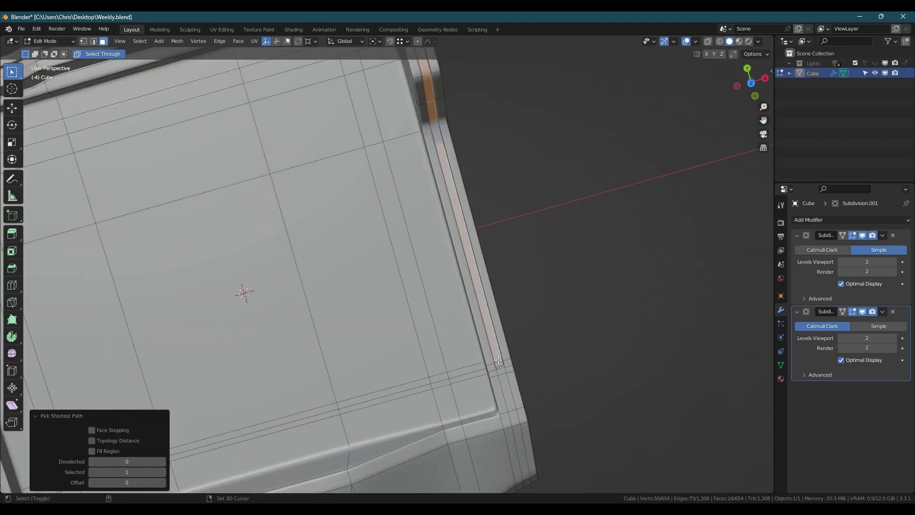
left_click(486, 310, "shift")
scroll(486, 267, "down", 2)
middle_click_drag(324, 269, 332, 211)
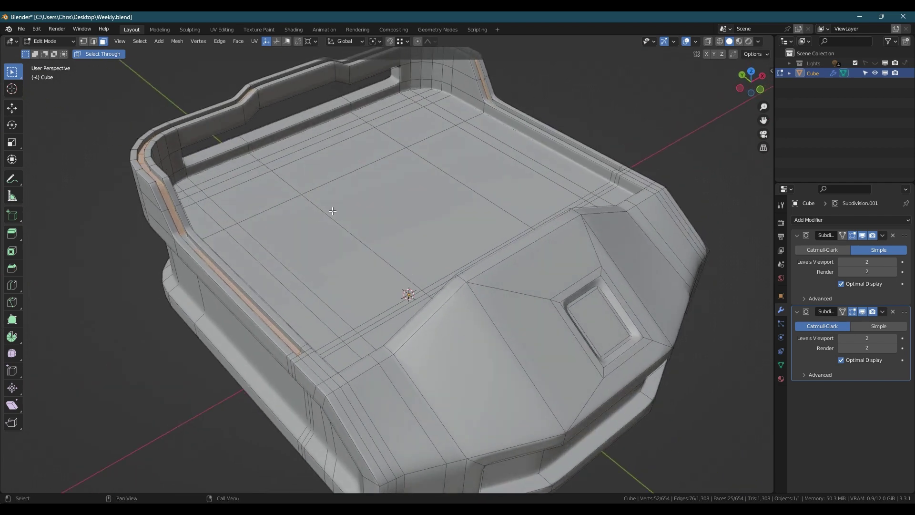
key("shift+d")
key("Escape")
key("p")
left_click(390, 217)
key("Tab")
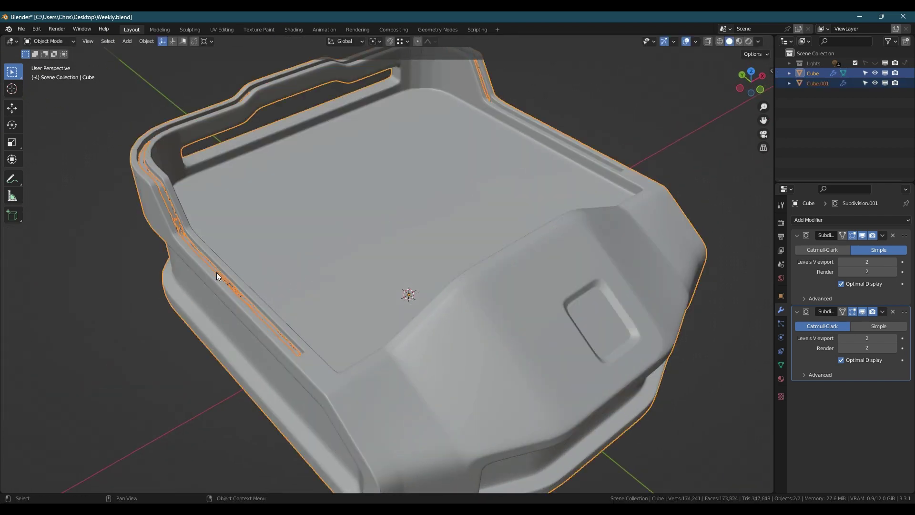
- Extrude the separated groove strip about 0.56 m upward along Z to form a wall
left_click(821, 83)
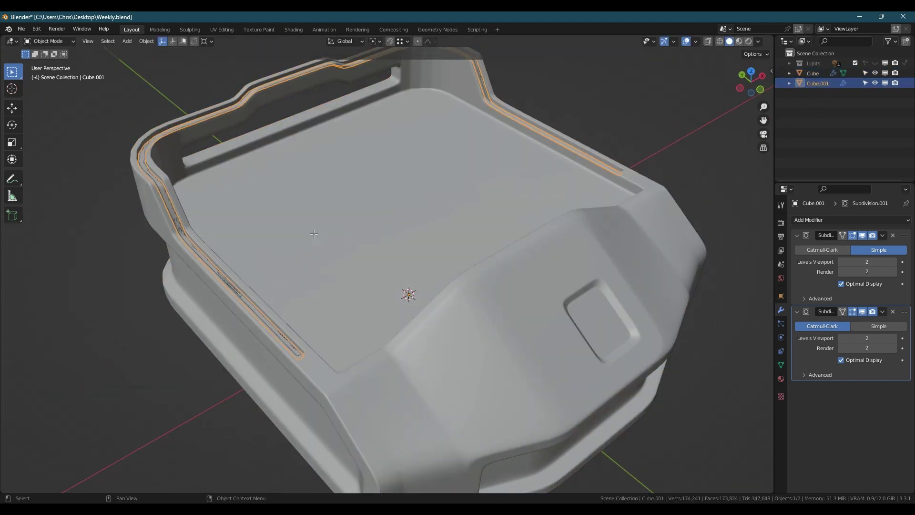
key("Tab")
middle_click_drag(314, 234, 310, 277)
key("e")
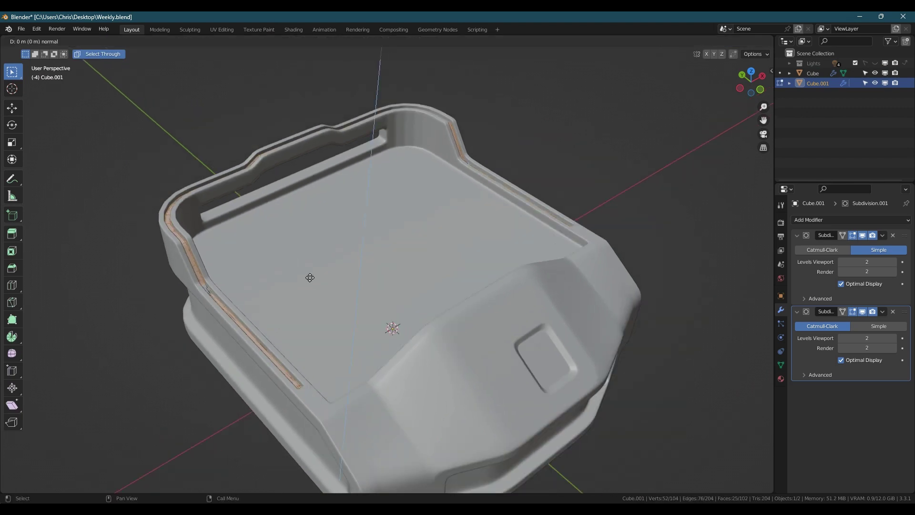
key("z")
left_click(335, 180)
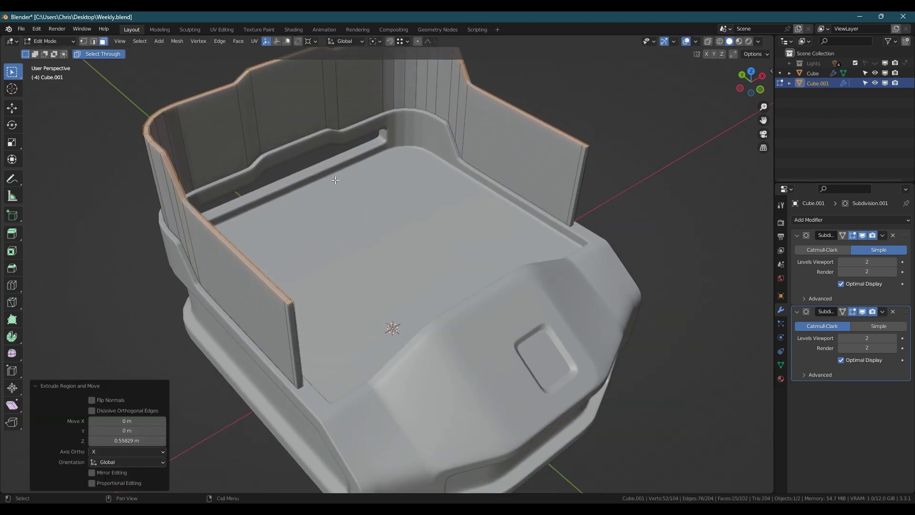
- Flatten the wall's top faces with Z scale 0 and raise them about 1.63 m along Z
key("s")
key("z")
key("0")
key("Return")
scroll(333, 179, "down", 4)
middle_click_drag(334, 179, 291, 234)
key("g")
key("z")
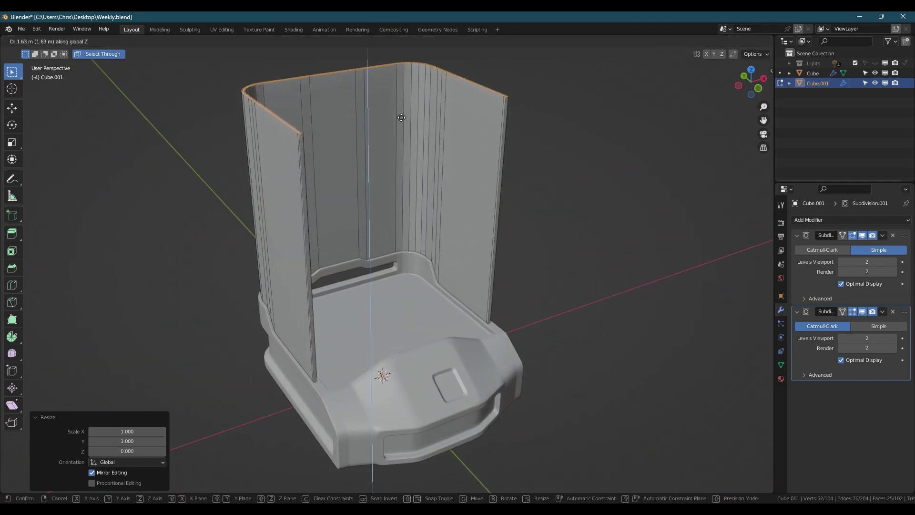
left_click(402, 117)
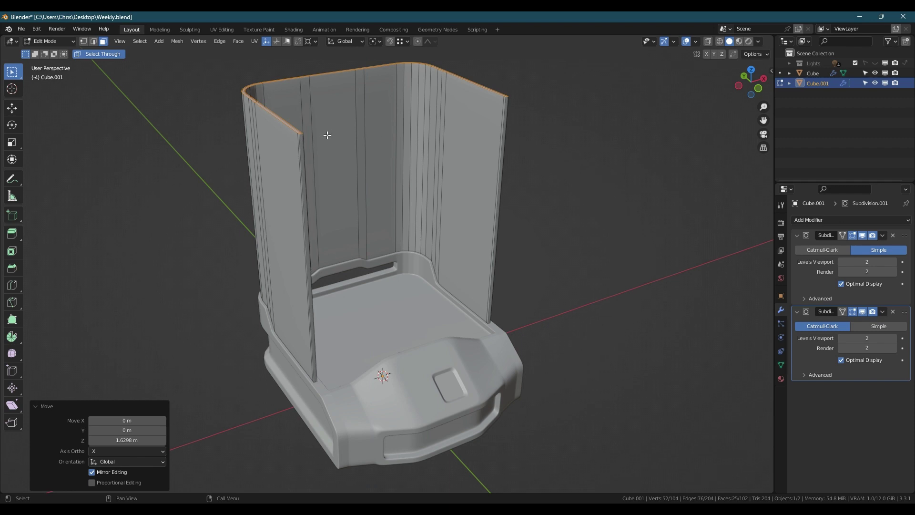
- Remove both Subdivision modifiers from the wall object, set it to flat shading, and open it in Edit Mode
mouse_move(326, 133)
middle_mouse_down()
mouse_move(474, 117)
mouse_move(331, 113)
mouse_move(334, 142)
middle_mouse_up()
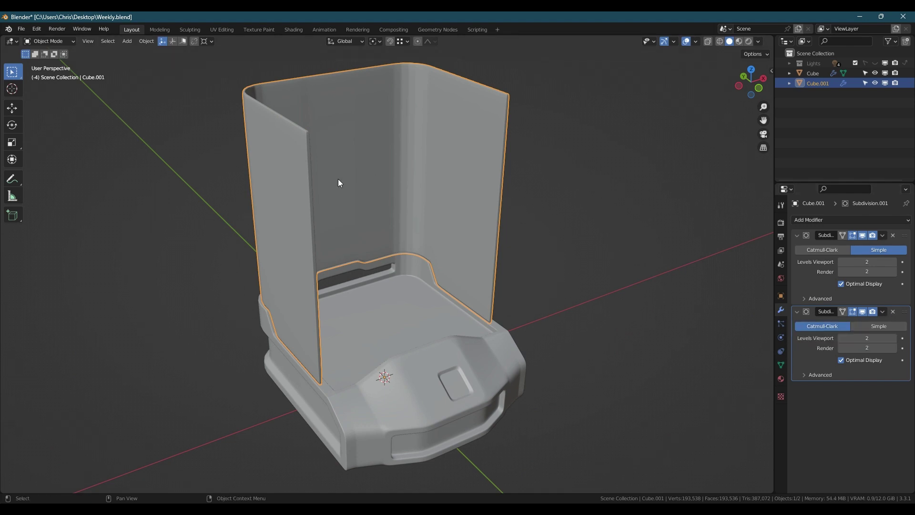
scroll(324, 131, "up", 3)
scroll(299, 113, "down", 4)
middle_click_drag(366, 149, 378, 203, "shift")
left_click(893, 235)
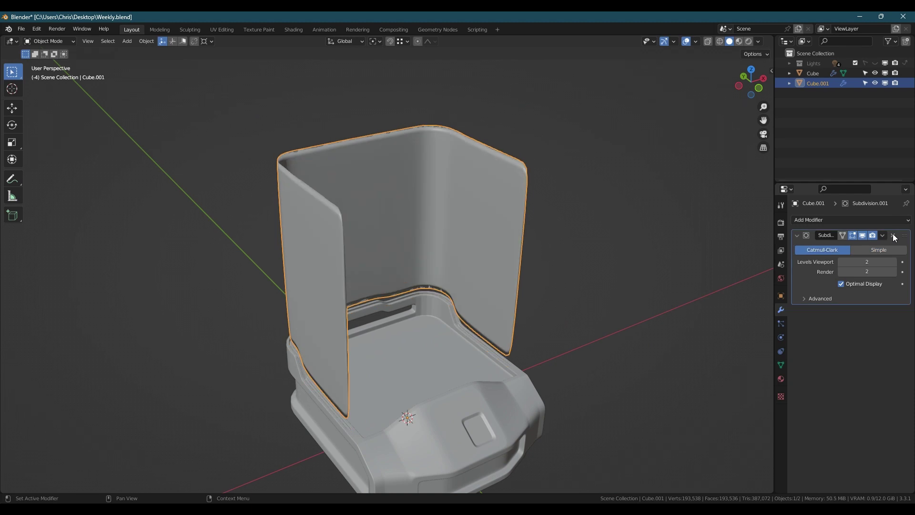
left_click(893, 235)
right_click(387, 218)
left_click(362, 236)
key("Tab")
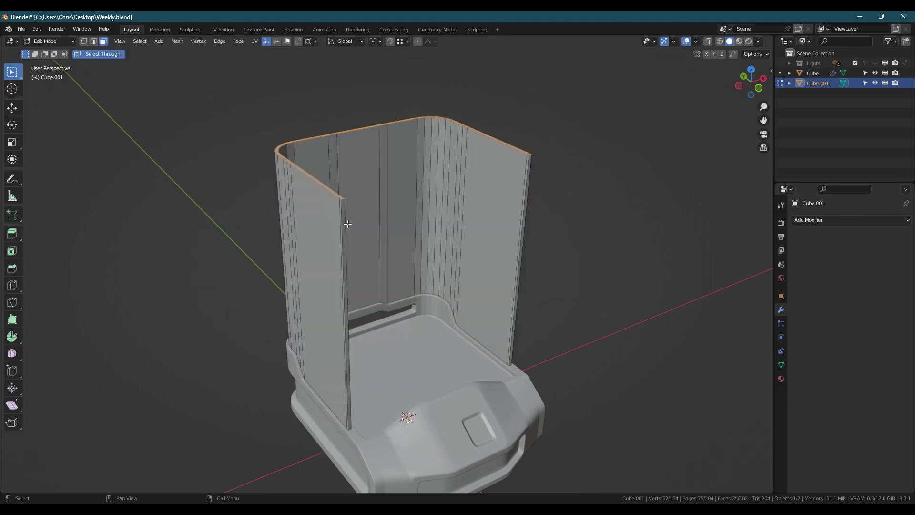
- Add one horizontal loop cut near the wall's bottom edge at factor 0.953 and another near its top edge at factor -0.985
middle_click_drag(347, 223, 320, 164, "shift")
middle_click_drag(322, 214, 390, 139)
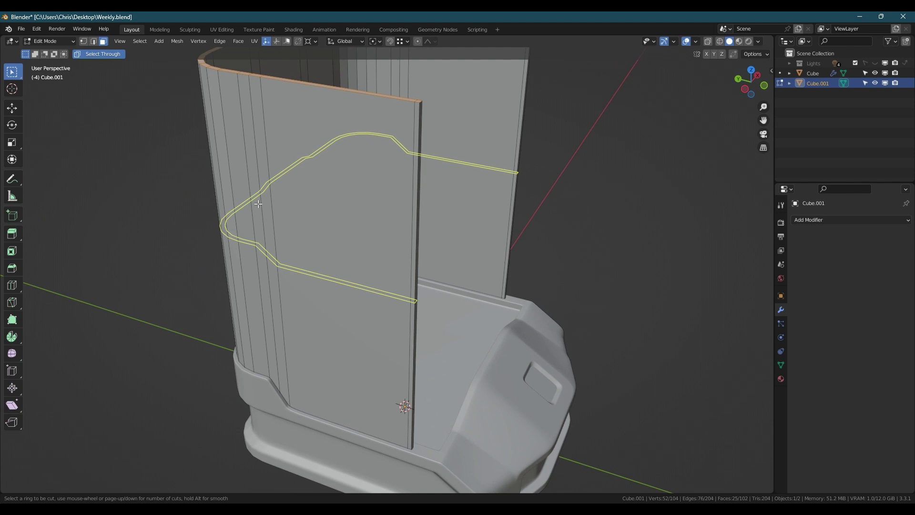
left_click(258, 204)
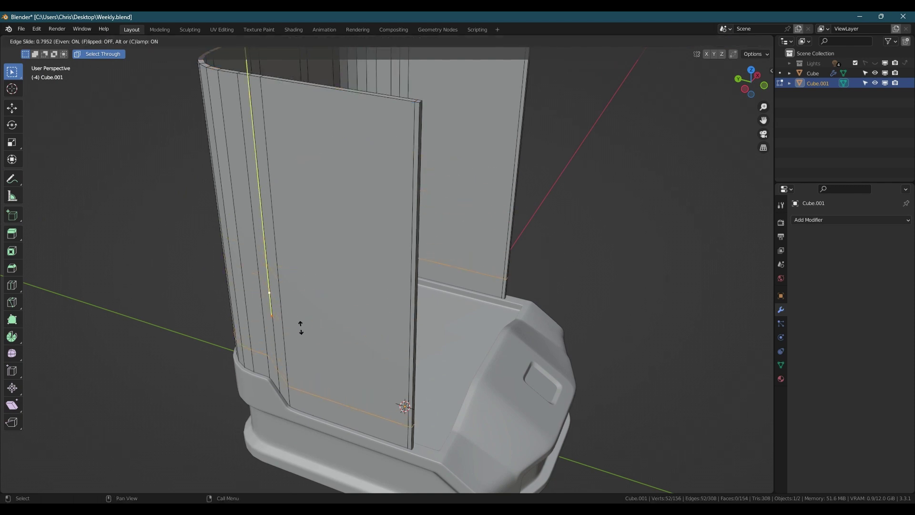
left_click(312, 352)
left_click(414, 250)
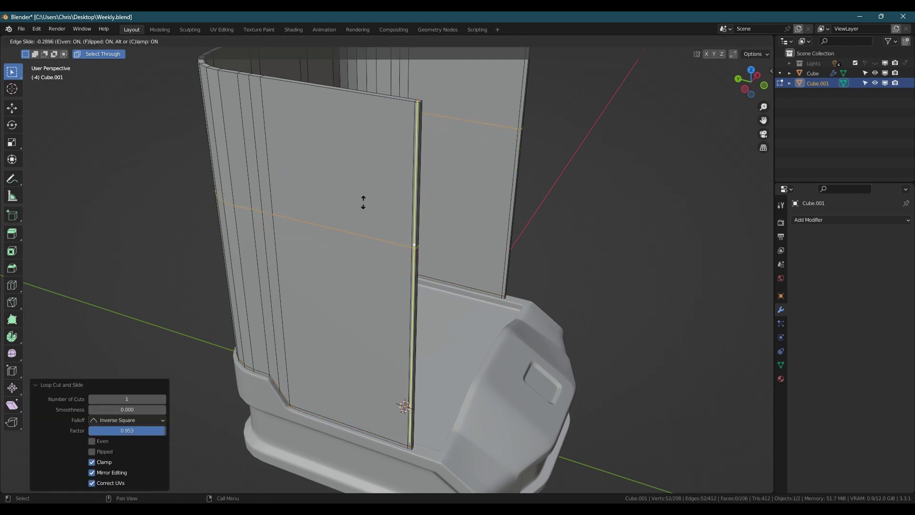
left_click(363, 82)
middle_click_drag(383, 96, 349, 103)
scroll(281, 136, "up", 3)
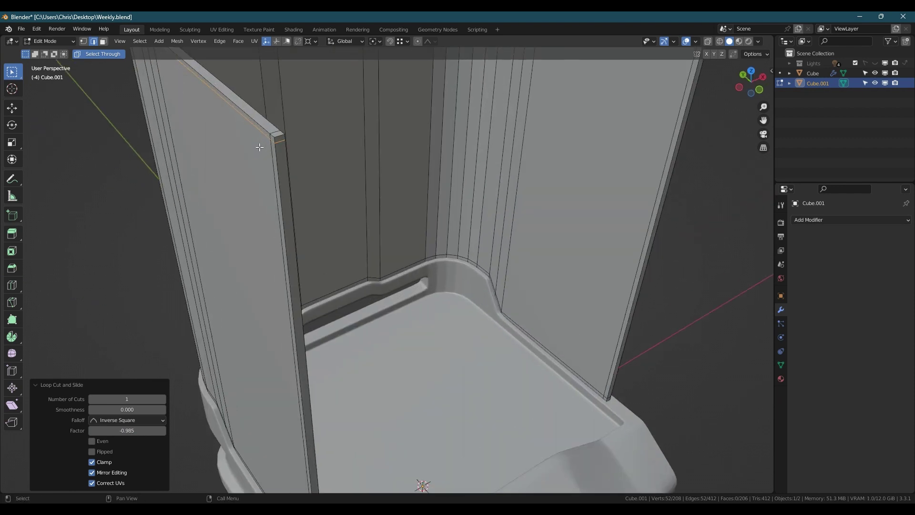
- Add a centred loop cut around the wall's thin rim and bevel it 0.00748 m wide with 1 segment
key("ctrl+r")
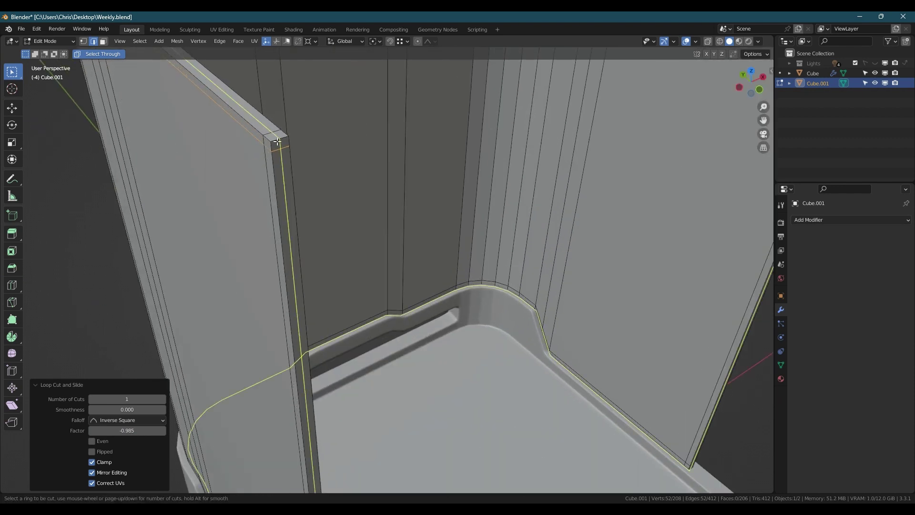
left_click(277, 141)
right_click(277, 142)
scroll(330, 159, "down", 4)
left_click(325, 162)
scroll(328, 167, "down", 2)
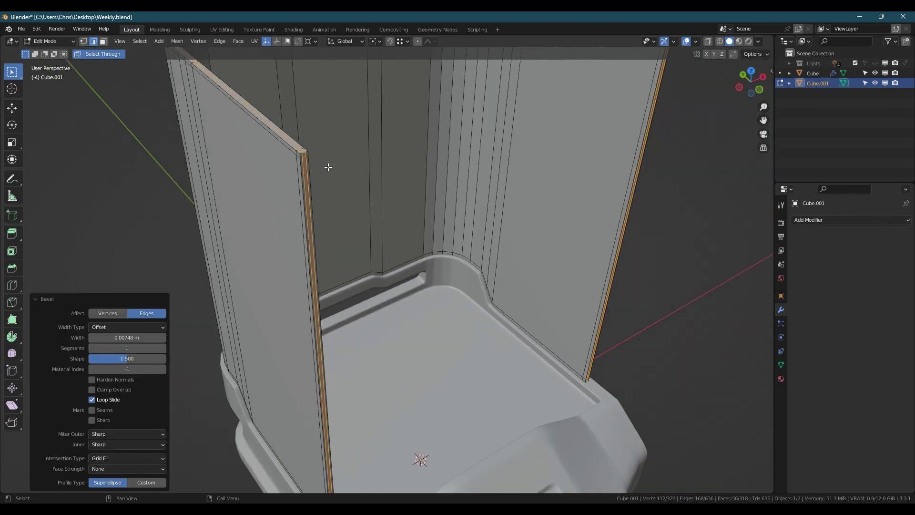
- Return the wall to Object Mode and give it a level 2 Catmull-Clark Subdivision modifier
key("Tab")
key("ctrl+2")
scroll(334, 185, "down", 5)
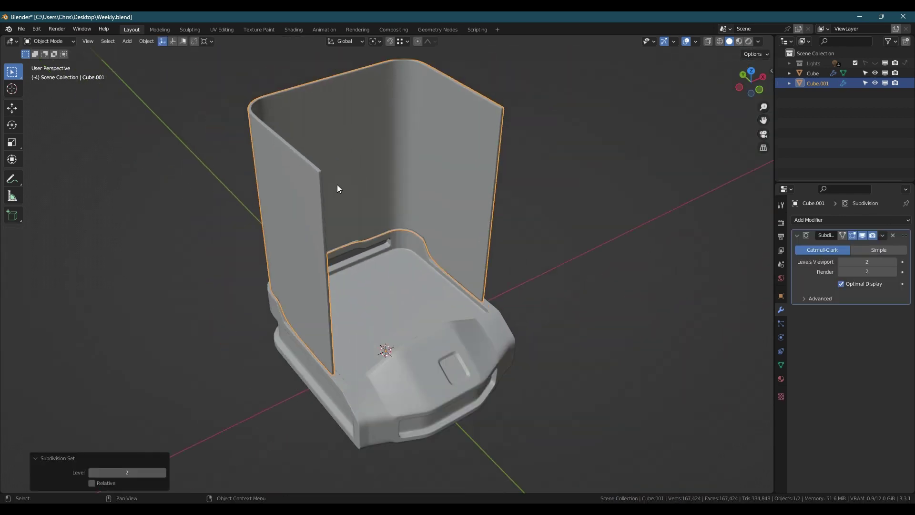
middle_click_drag(337, 185, 358, 246)
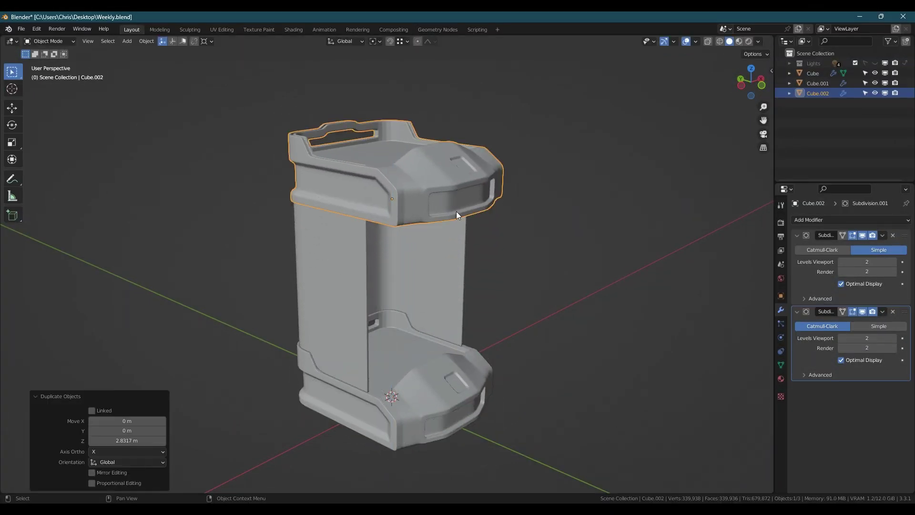
- Flip the duplicated upper block with a Z scale of -1 and raise it 0.84142 m along Z
type("sz")
type("-1")
key("Return")
scroll(329, 216, "up", 5)
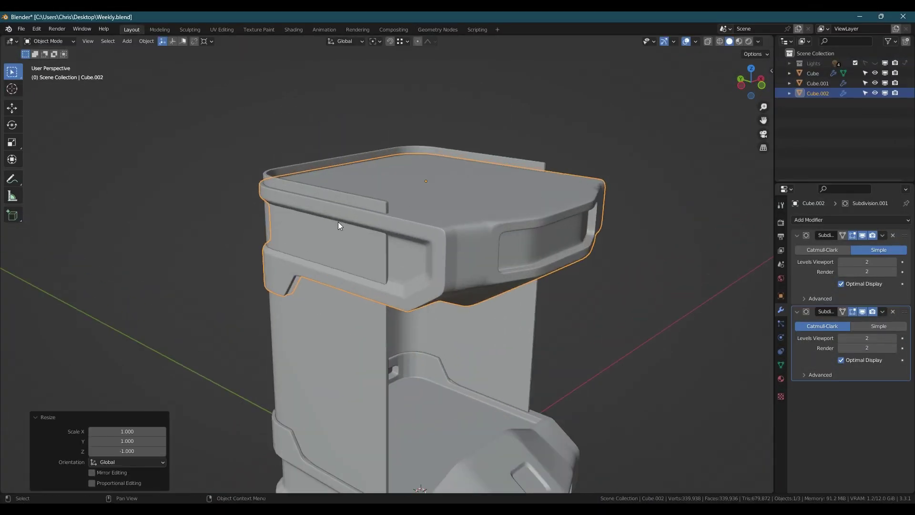
key("g")
key("z")
left_click(352, 143)
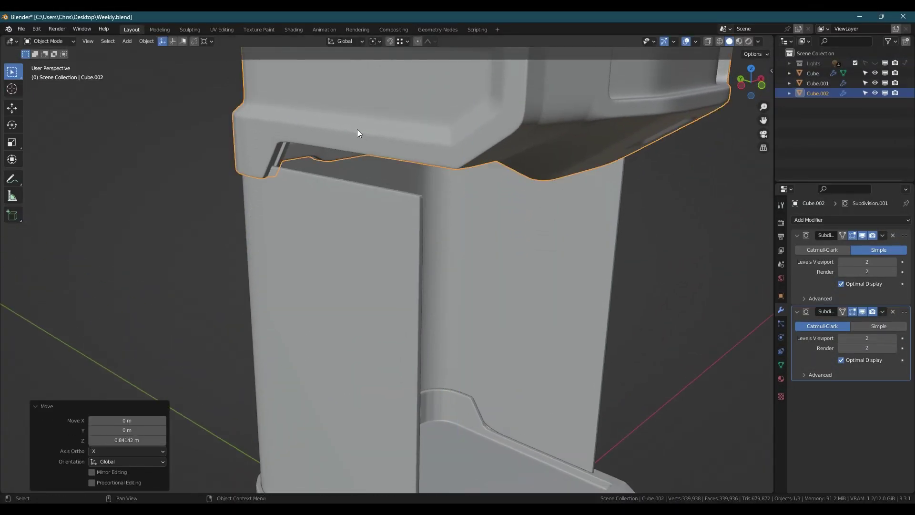
- Select the upper block's whole mesh in Edit Mode and move it down along Z to seat it over the wall's top
scroll(403, 156, "up", 6)
middle_click_drag(379, 211, 283, 146)
key("Tab")
left_click(318, 246)
middle_click_drag(318, 246, 393, 349)
key("a")
key("g")
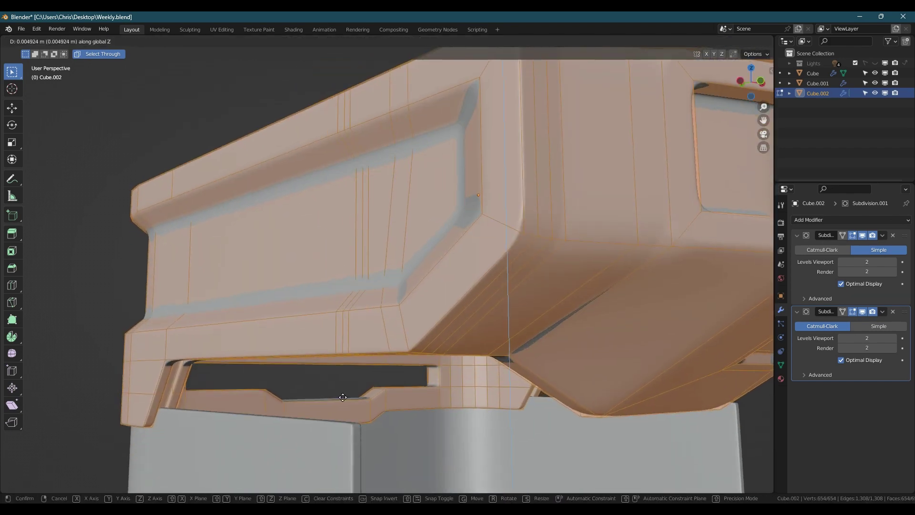
key("z")
left_click(352, 423)
scroll(357, 405, "down", 3)
key("Tab")
middle_click_drag(362, 389, 428, 339)
scroll(381, 330, "up", 4)
scroll(387, 324, "down", 3)
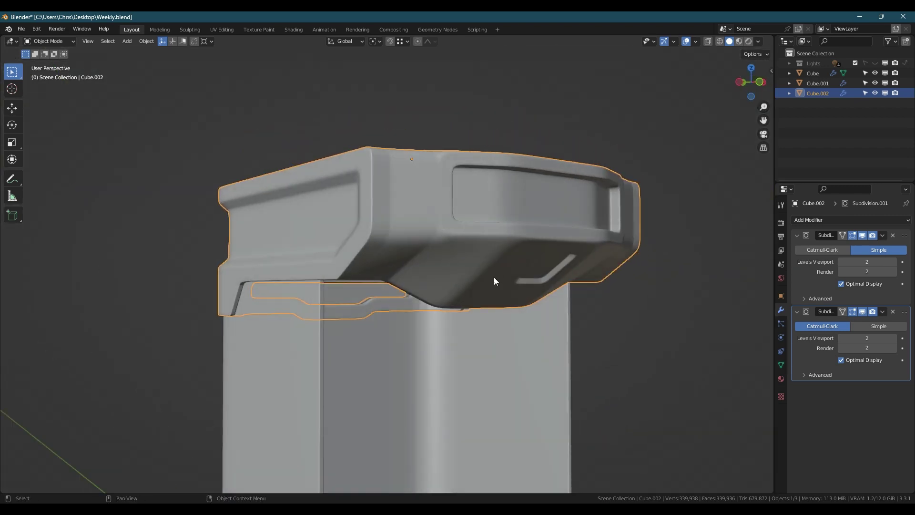
- Add a supporting loop cut across the upper block's flat top, close to its front corners
middle_click_drag(478, 253, 468, 311)
key("Tab")
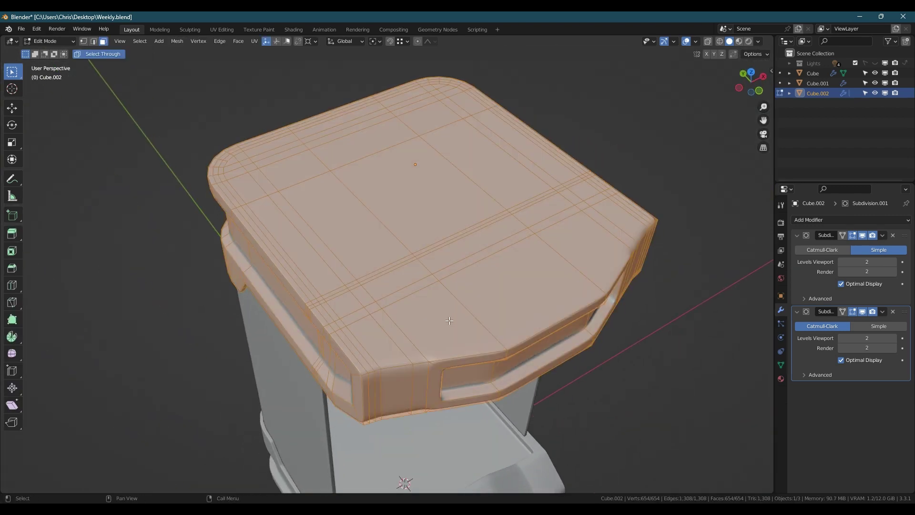
left_click(370, 366)
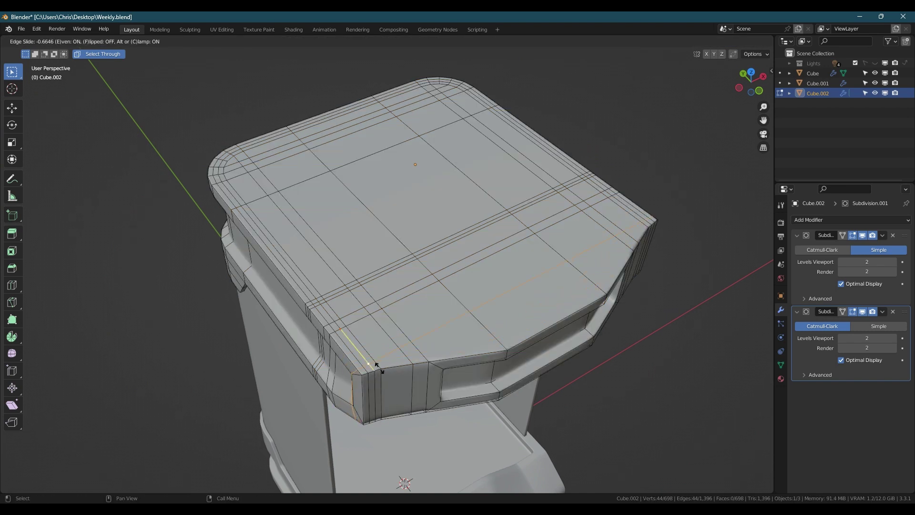
left_click(377, 366)
key("Tab")
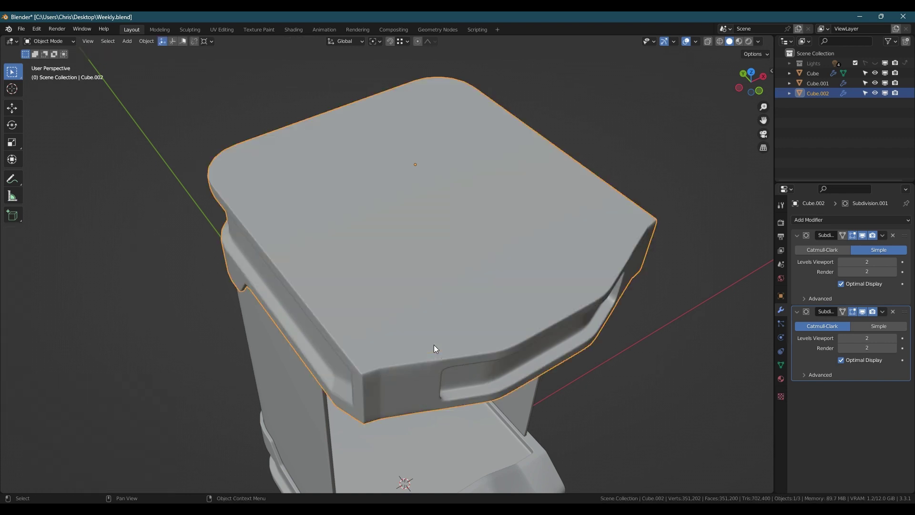
middle_click_drag(433, 349, 422, 288)
- Delete the small recess and its surrounding faces from the upper block's front slope and close the hole with Grid Fill
key("Tab")
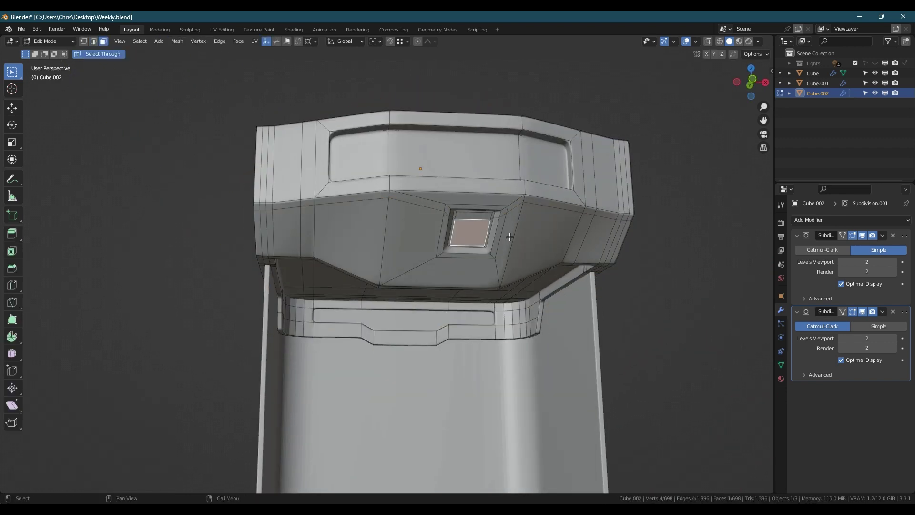
key("ctrl+KP_Add")
key("ctrl+KP_Add")
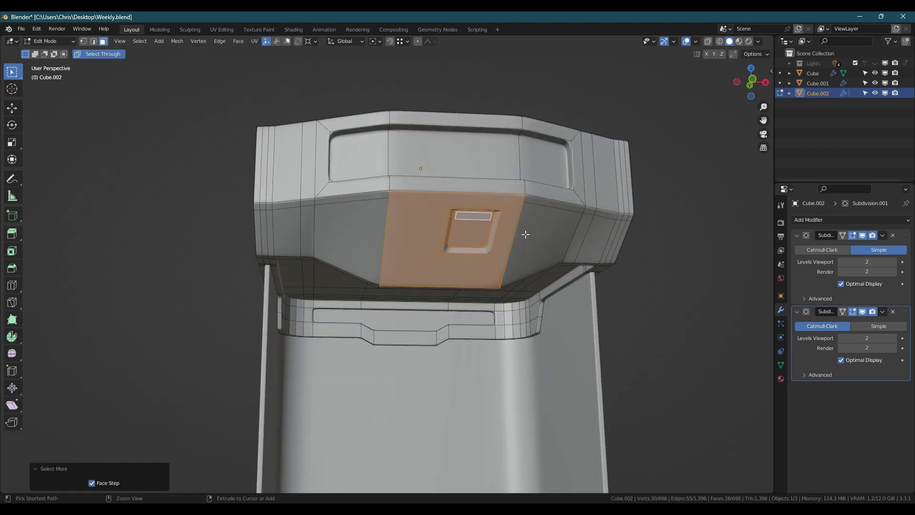
key("Delete")
key("2")
double_click(518, 228)
key("ctrl+f")
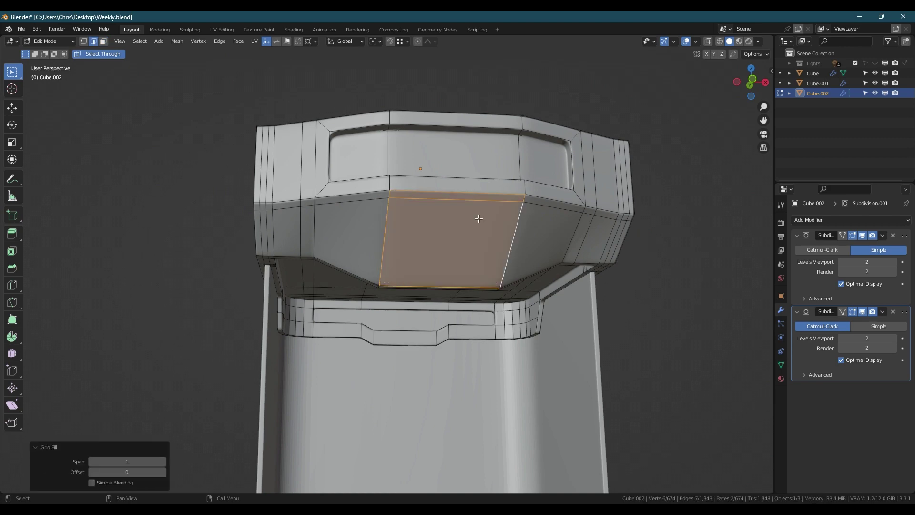
mouse_move(445, 198)
middle_mouse_down()
mouse_move(546, 198)
mouse_move(439, 181)
middle_mouse_up()
scroll(439, 180, "up", 1, "alt")
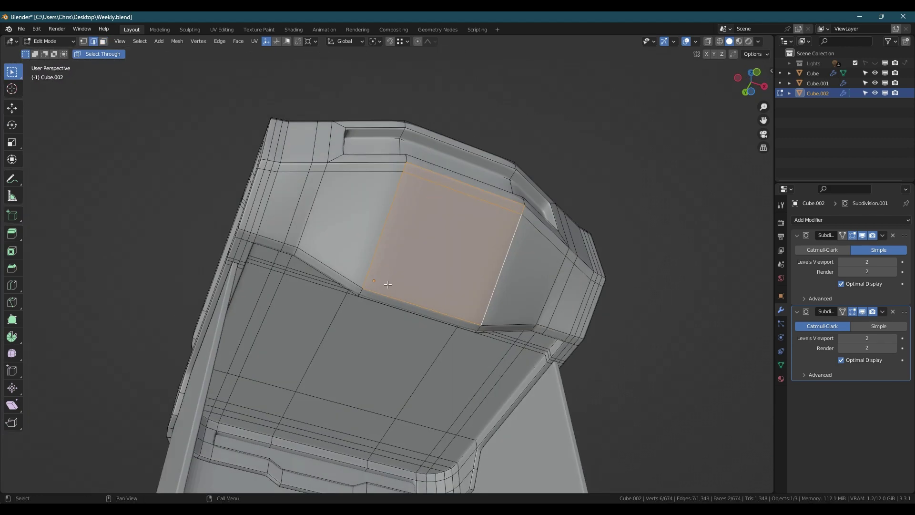
- Raise the narrow face below the filled front slope of the upper block along Z
key("3")
left_click(387, 297)
middle_click_drag(387, 289, 336, 304)
key("g")
key("z")
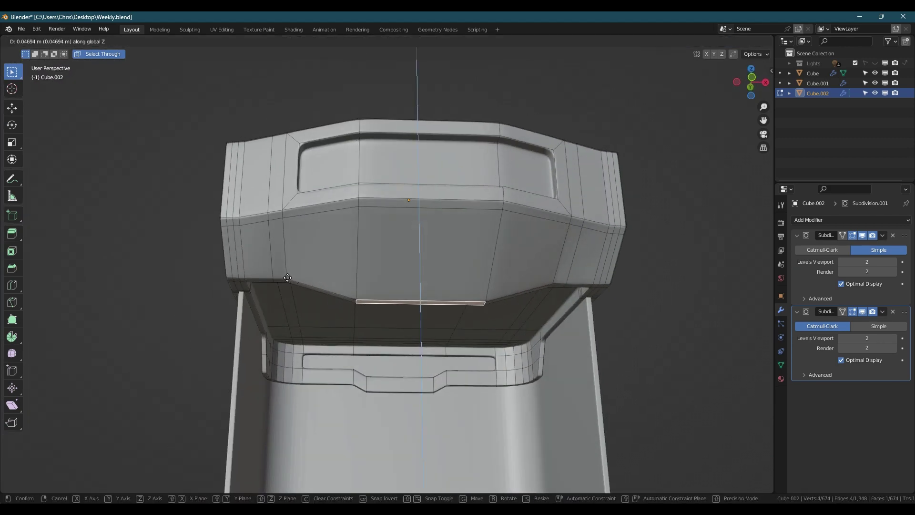
left_click(334, 286)
- Select a run of edges across the upper block's lower front and move it along Y
scroll(328, 207, "down", 5)
middle_click_drag(328, 207, 313, 192)
scroll(362, 229, "up", 3)
key("Left")
left_click(288, 173, "alt")
left_click(436, 194, "ctrl")
middle_click_drag(436, 194, 385, 206)
key("g")
key("y")
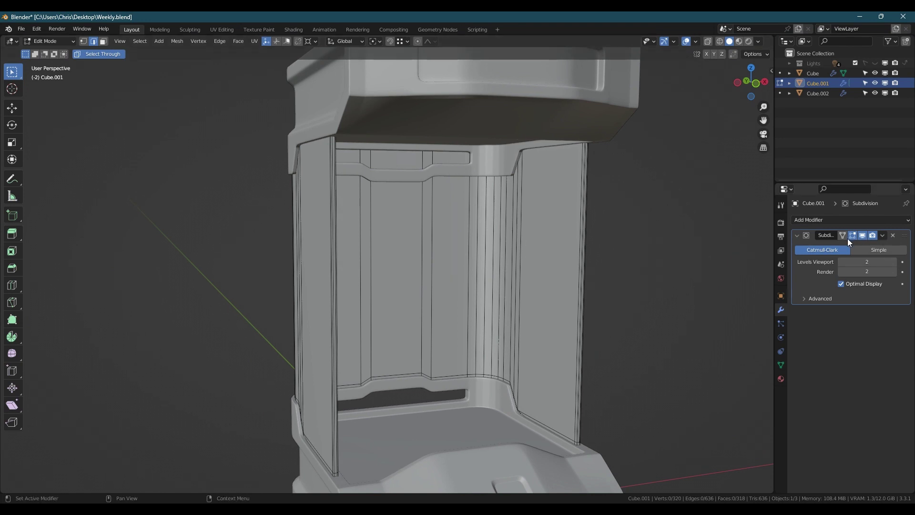
- Leave Edit Mode, deselect everything and examine how the wall fits between the two blocks
key("Tab")
scroll(502, 276, "down", 5)
left_click(577, 290)
middle_click_drag(577, 290, 597, 204)
scroll(609, 253, "up", 5)
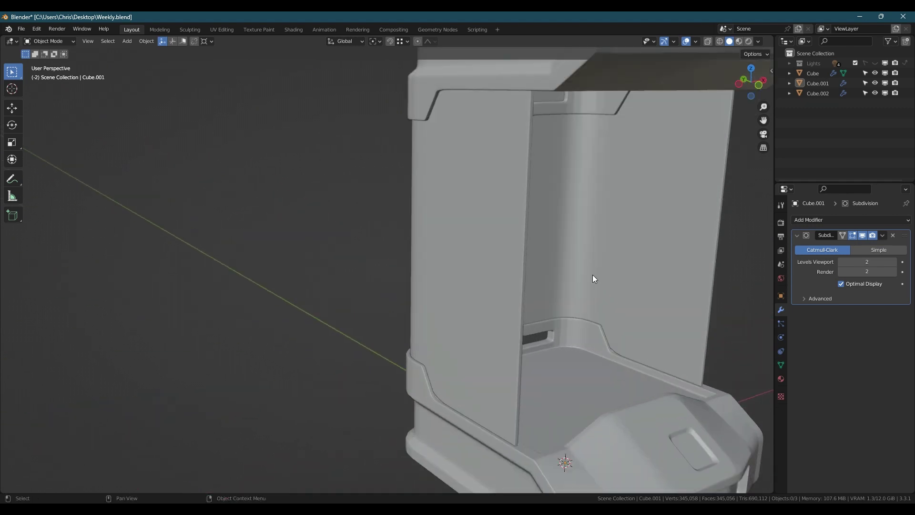
scroll(586, 277, "down", 7)
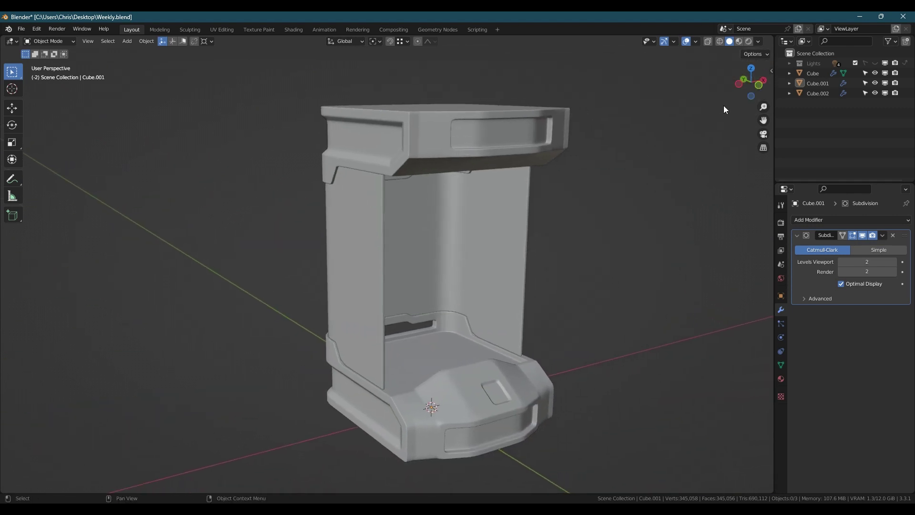
- Preview the model in rendered shading with and without the Lights collection, and return to solid shading
left_click(748, 41)
left_click(885, 62)
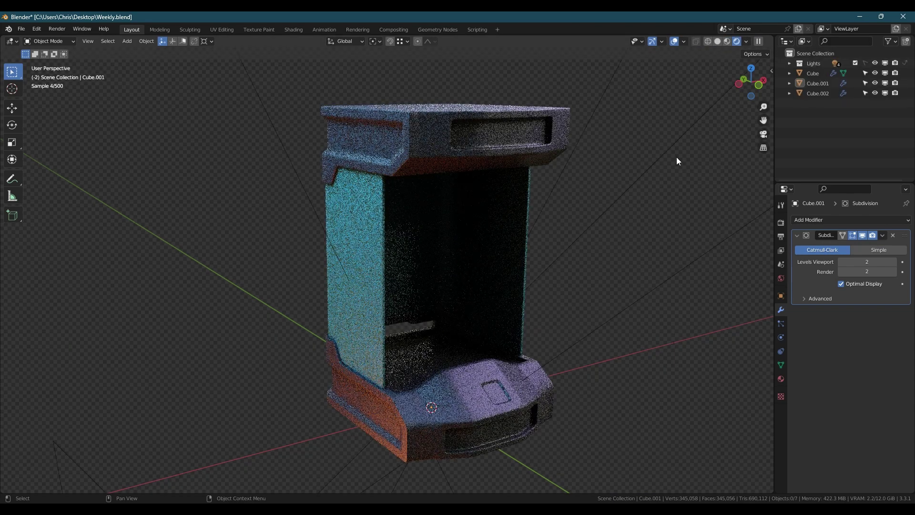
middle_click_drag(647, 231, 618, 216)
left_click(856, 63)
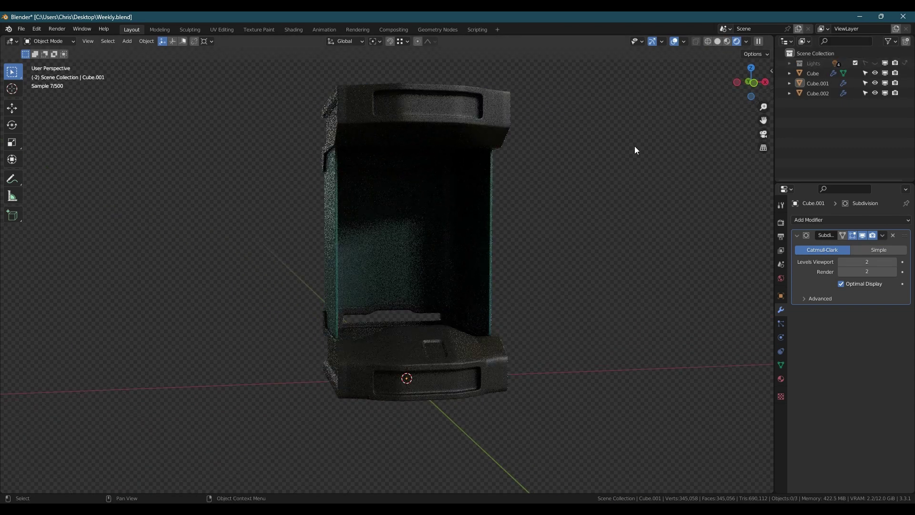
left_click(717, 42)
- Duplicate the floor faces of the base block's small front recess in place and separate them into their own object
left_click(438, 349)
middle_click_drag(439, 302, 423, 353)
key("Tab")
scroll(441, 343, "up", 5)
key("3")
scroll(437, 340, "up", 2)
left_click(436, 340)
key("ctrl+KP_Add")
middle_click_drag(491, 310, 505, 322)
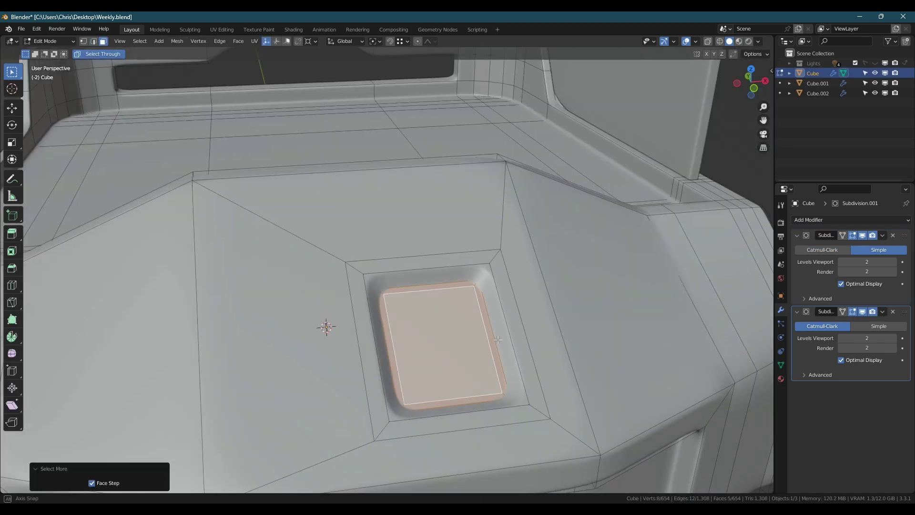
key("shift+d")
right_click(505, 322)
key("p")
left_click(507, 321)
key("Tab")
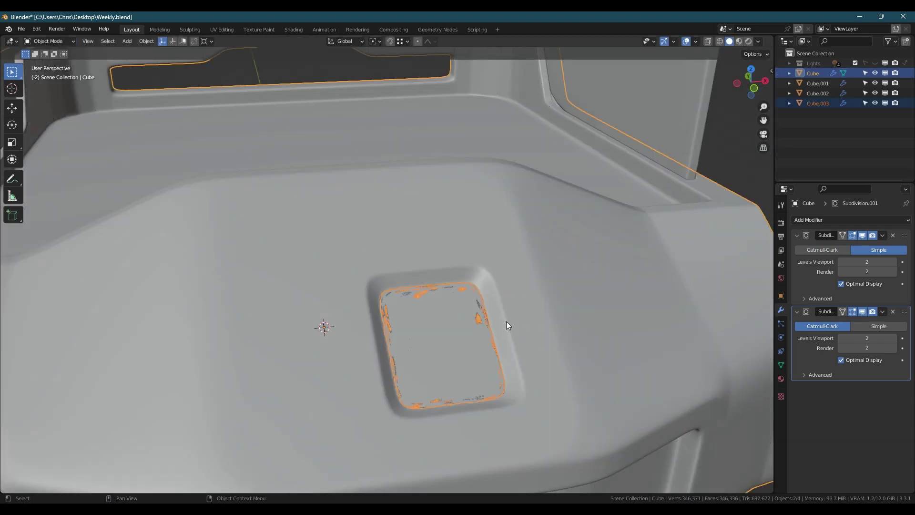
- Extrude all faces of the separated recess panel 0.018912 m along their normal to form a raised pad
left_click(458, 330)
key("Tab")
key("a")
middle_click_drag(459, 328, 478, 327)
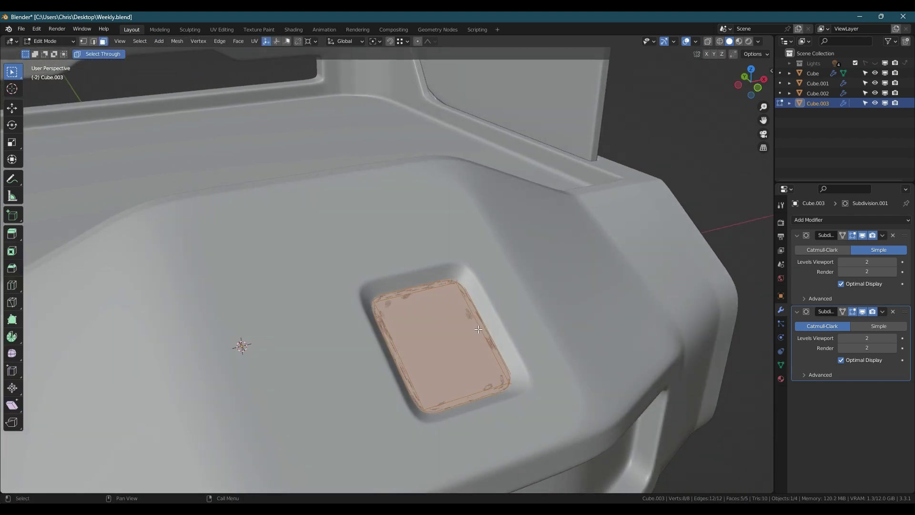
key("e")
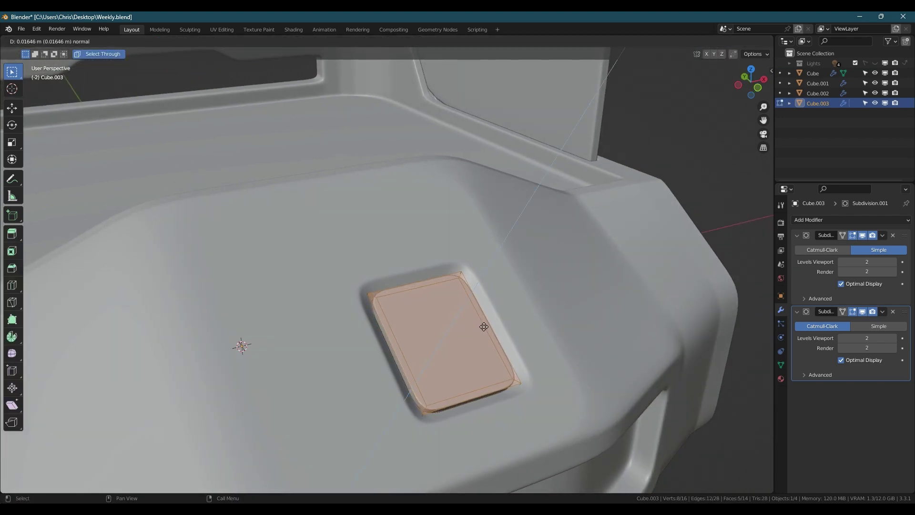
left_click(485, 327)
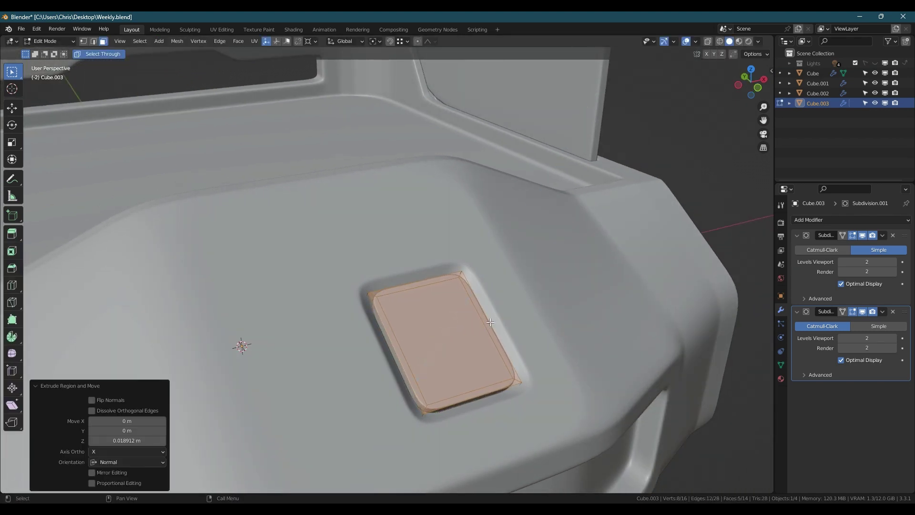
middle_click_drag(454, 320, 415, 331)
key("Tab")
scroll(479, 330, "down", 6)
scroll(461, 326, "up", 6)
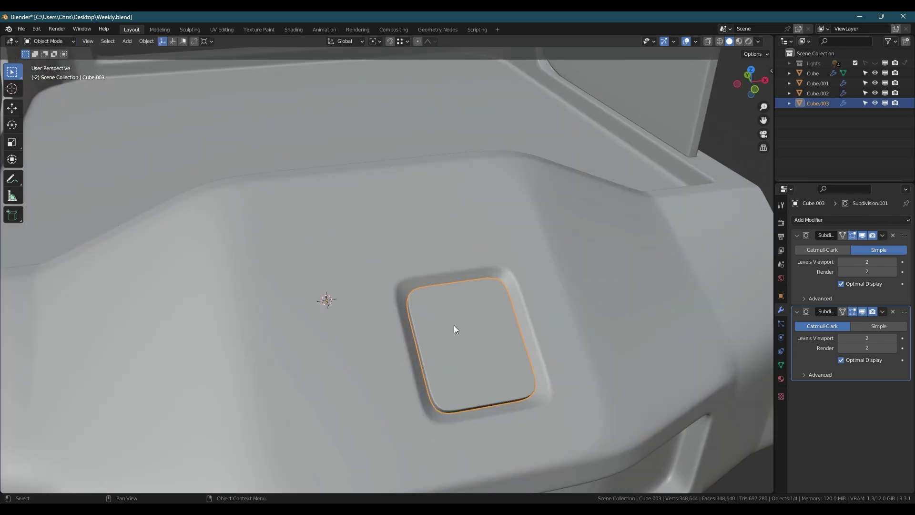
scroll(455, 337, "down", 3)
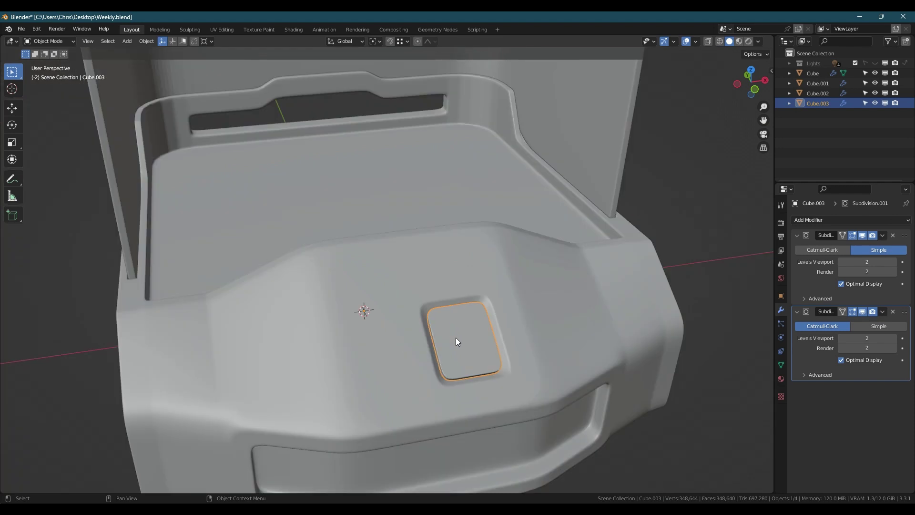
- Select the wall and examine where its lower edge meets the base block's stepped rim from the side
scroll(456, 337, "down", 6)
middle_click_drag(416, 303, 442, 423, "shift")
middle_click_drag(442, 431, 452, 419)
scroll(452, 419, "up", 3)
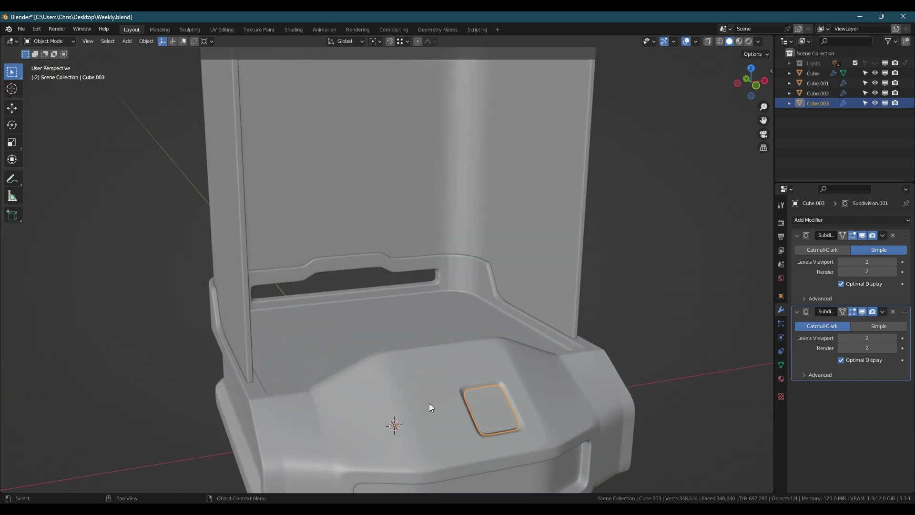
scroll(430, 382, "down", 3)
middle_click_drag(431, 379, 301, 350)
left_click(301, 350)
scroll(310, 347, "up", 4)
scroll(328, 342, "down", 4)
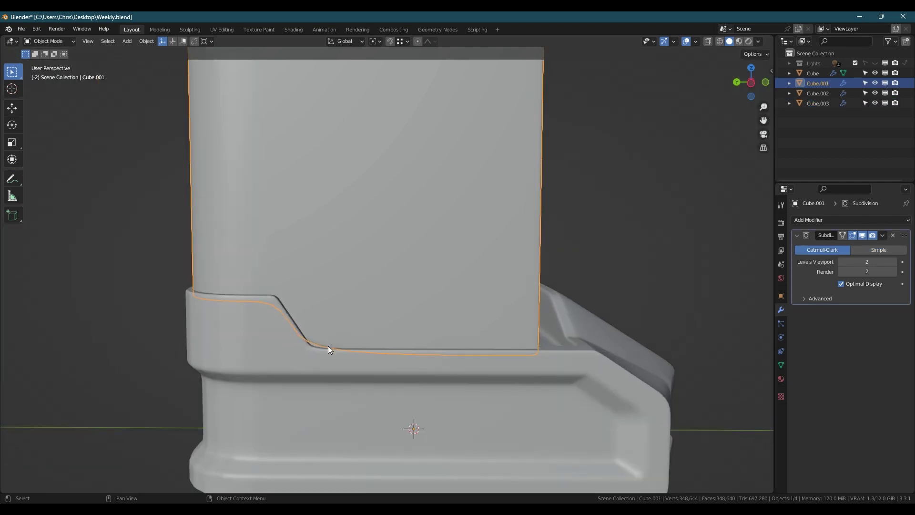
- Open the wall in Edit Mode and hide the base block to expose the wall's stepped bottom edge
key("Tab")
middle_click_drag(347, 326, 324, 300)
scroll(335, 327, "down", 4)
left_click(875, 73)
scroll(418, 285, "up", 3)
scroll(240, 362, "up", 2)
scroll(240, 362, "up", 5)
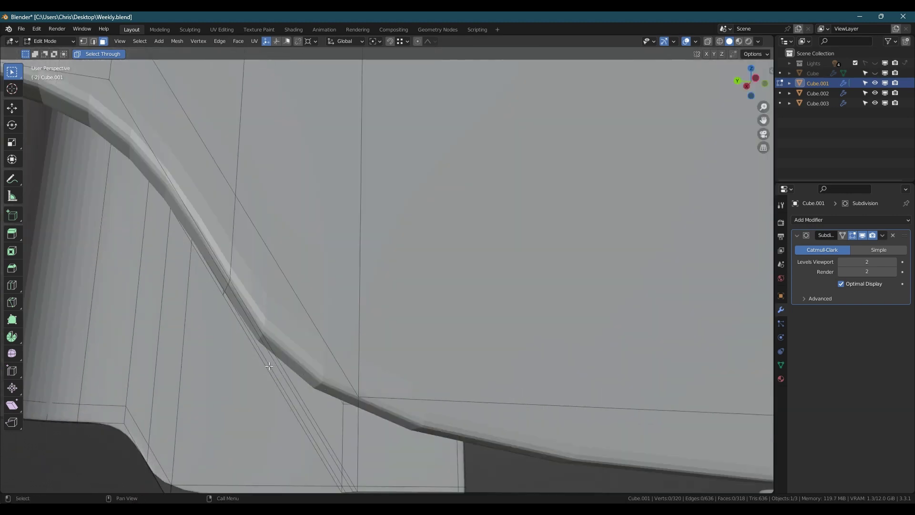
- Add vertical loop cuts to both flat side panels of the wall, slid to factors -0.962 and 0.965 beside the stepped corners
scroll(239, 362, "down", 5)
middle_click_drag(291, 367, 321, 373)
key("ctrl+r")
left_click(364, 372)
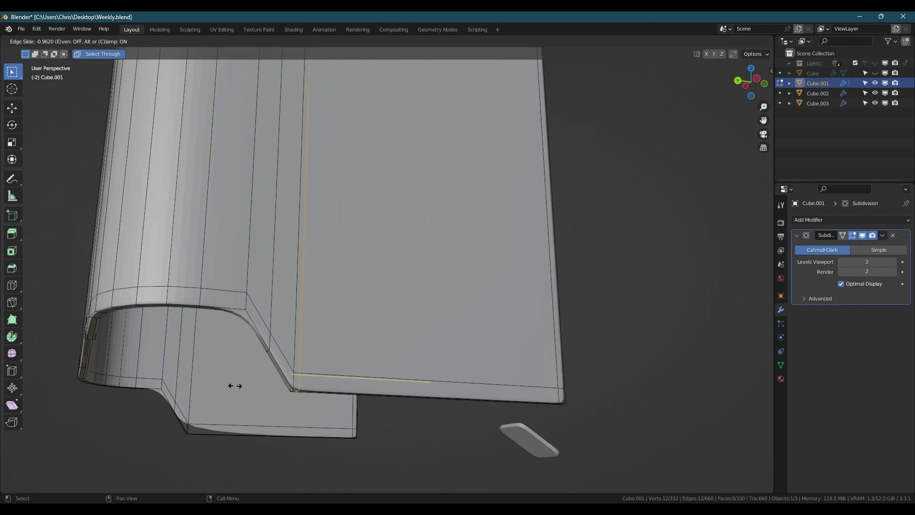
left_click(234, 386)
key("ctrl+r")
left_click(323, 436)
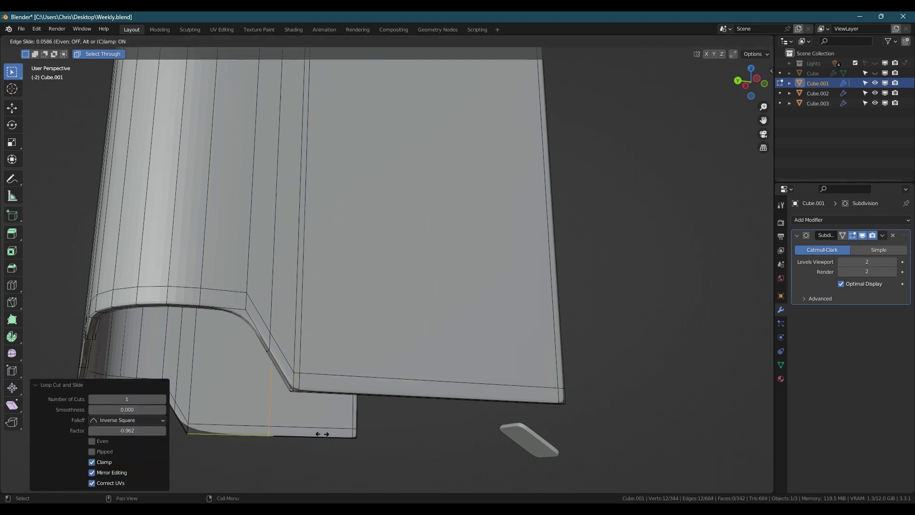
left_click(299, 390)
middle_click_drag(298, 390, 288, 390)
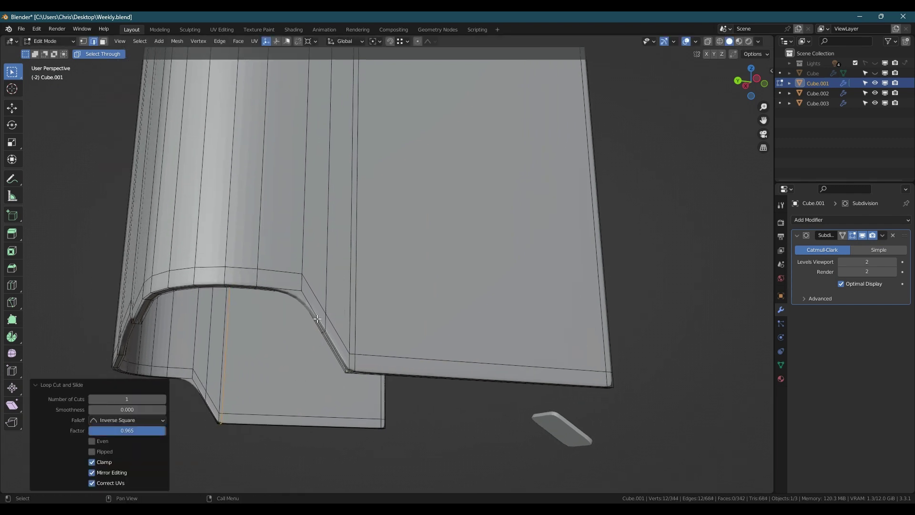
- Add a centred vertical loop cut through the wall's sloped step section and return to Object Mode
left_click(336, 351)
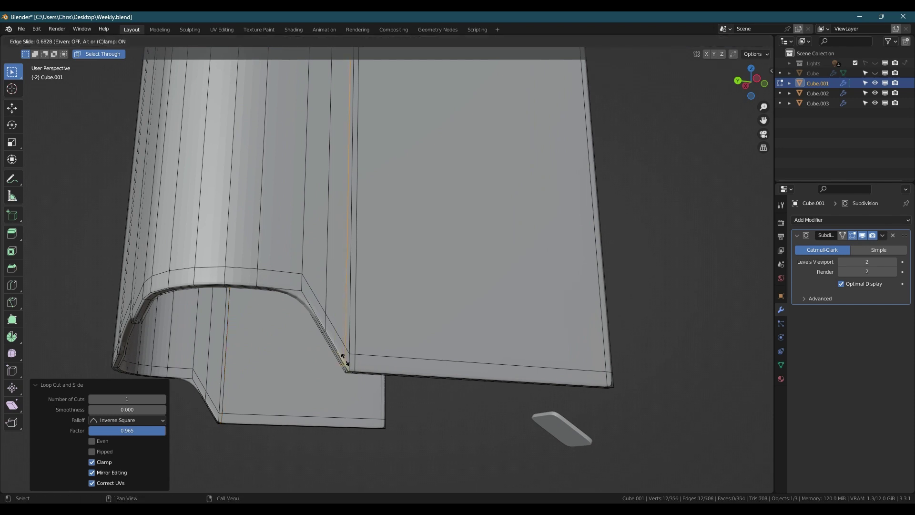
right_click(344, 359)
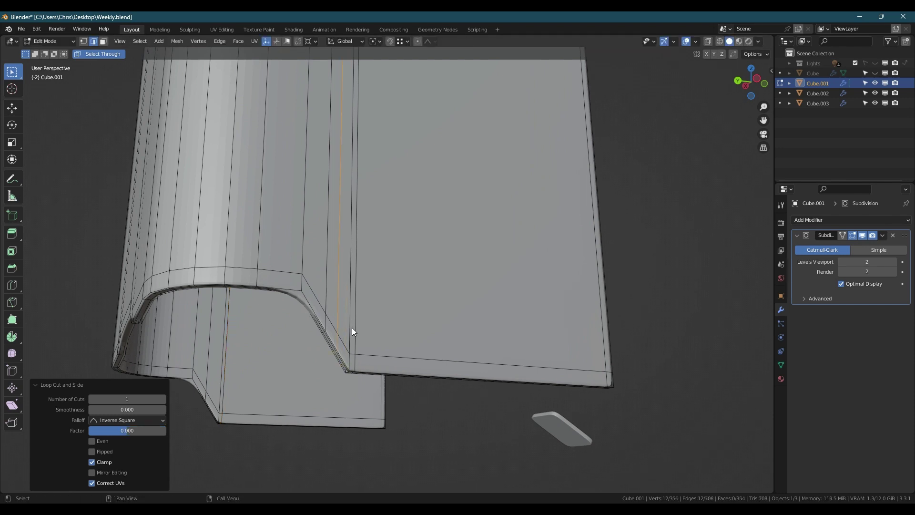
key("Tab")
middle_click_drag(353, 329, 344, 282)
scroll(327, 331, "down", 5)
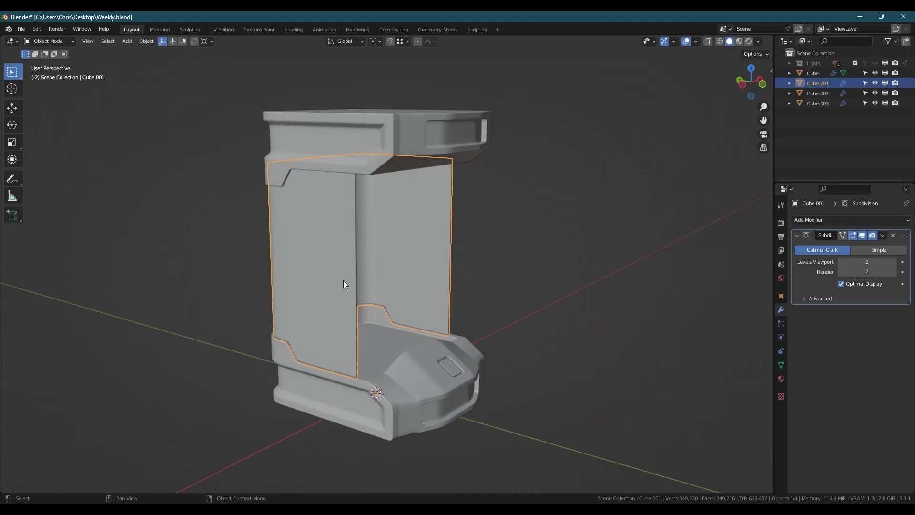
- Check how the wall sits between the base and top blocks from the back corner
scroll(364, 296, "up", 3)
middle_click_drag(372, 311, 303, 344)
key("Tab")
scroll(296, 342, "up", 2)
key("Tab")
key("Tab")
key("Tab")
- Join the base block and the top block into one object
left_click(302, 354)
key("Tab")
scroll(304, 352, "up", 3)
scroll(325, 343, "down", 4)
key("Tab")
scroll(325, 343, "down", 3)
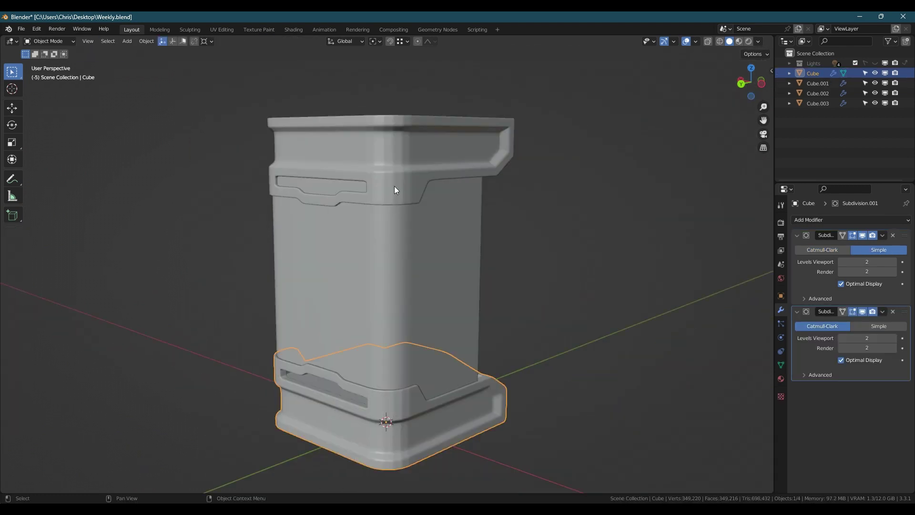
left_click(396, 181, "shift")
key("ctrl+j")
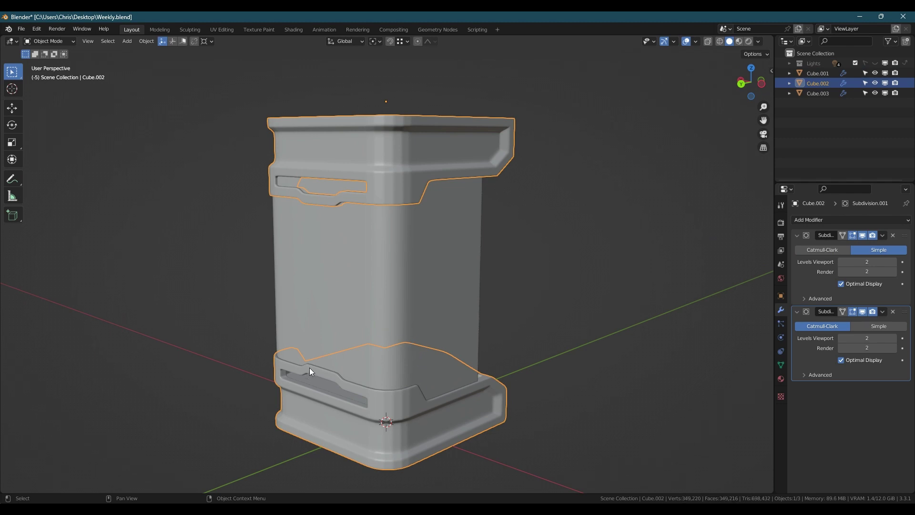
- Bridge the matching faces on the raised back tabs of the base and top rims to form a vertical back column
key("Tab")
scroll(324, 361, "up", 4)
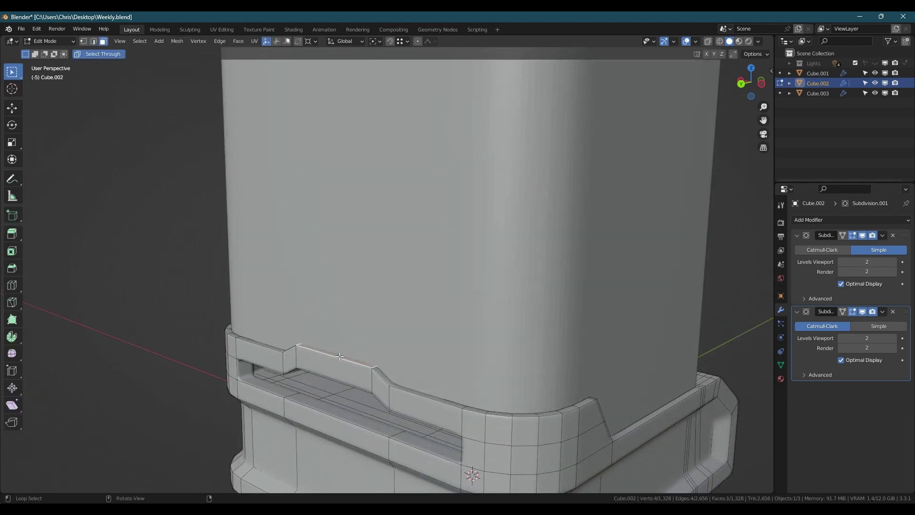
middle_click_drag(340, 357, 315, 357)
scroll(315, 358, "down", 3)
middle_click_drag(333, 317, 359, 252)
left_click(360, 253, "shift")
right_click(360, 253)
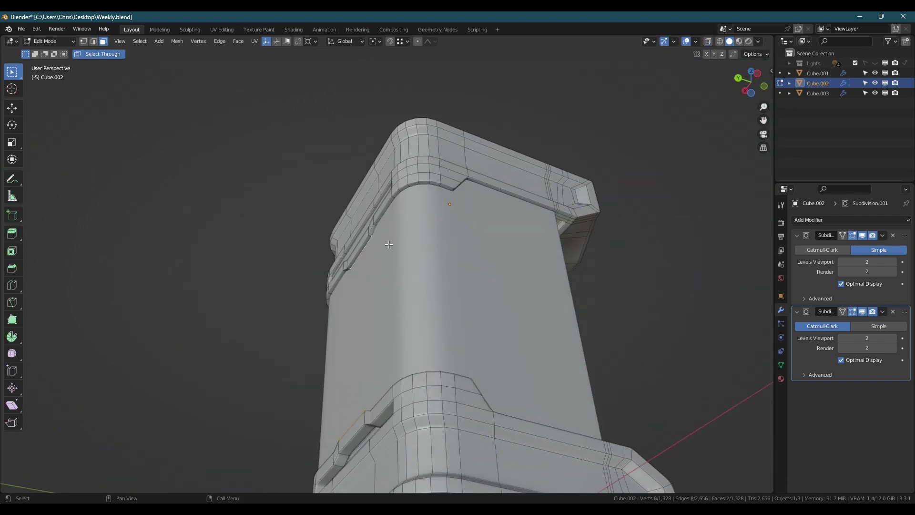
middle_click_drag(373, 261, 406, 317)
scroll(370, 370, "up", 2)
left_click(357, 358, "shift")
scroll(405, 329, "down", 2)
middle_click_drag(395, 349, 375, 376)
right_click(378, 312)
left_click(378, 312)
middle_click_drag(390, 231, 350, 257)
left_click(332, 148, "shift")
right_click(332, 148)
left_click(305, 155)
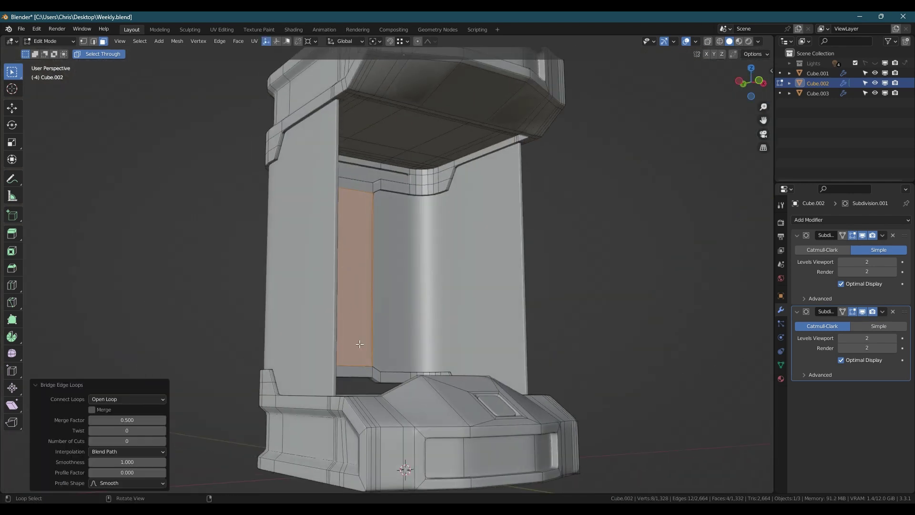
- Select the matching face strips at one front end of the base and top rims and bridge them into a front post
middle_click_drag(360, 357, 347, 391)
scroll(339, 428, "up", 5)
left_click(318, 422)
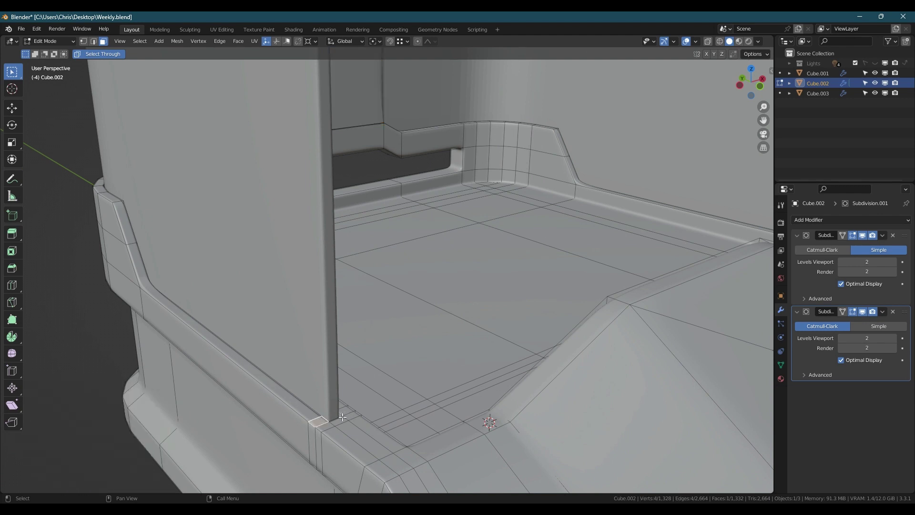
left_click(324, 426, "ctrl")
left_click(351, 412, "ctrl")
scroll(351, 414, "down", 5)
middle_click_drag(365, 252, 342, 301, "shift")
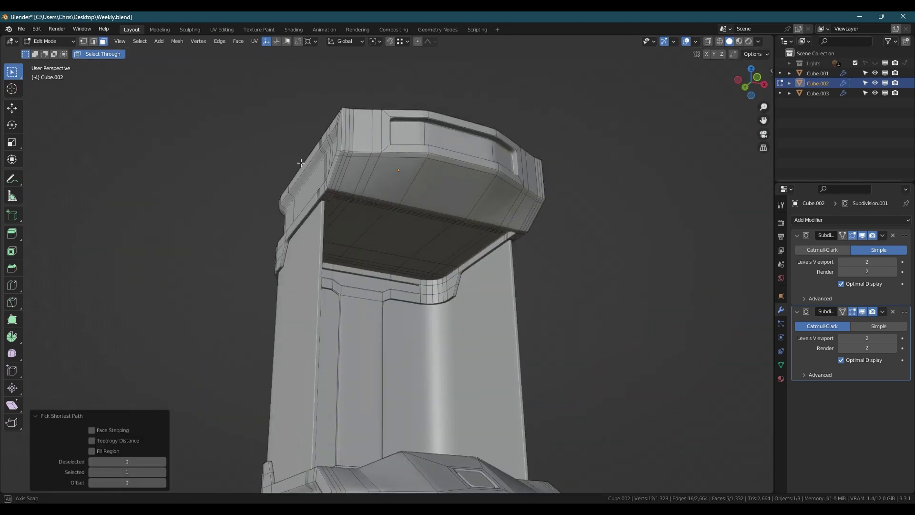
scroll(326, 198, "up", 7)
left_click(310, 210, "shift")
left_click(310, 203, "ctrl")
left_click(352, 212, "ctrl")
left_click(349, 223, "ctrl")
scroll(353, 227, "down", 3)
middle_click_drag(413, 267, 296, 217, "shift")
scroll(378, 243, "down", 3)
right_click(227, 204)
left_click(227, 204)
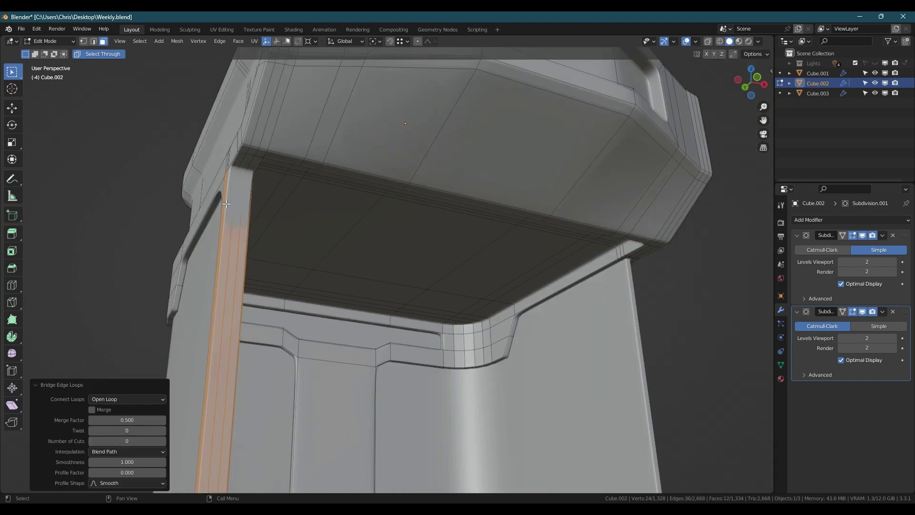
- Merge all vertices of the joined block mesh by distance
middle_click_drag(226, 204, 329, 165)
scroll(315, 233, "down", 4)
middle_click_drag(219, 392, 259, 400)
scroll(267, 315, "up", 8)
scroll(278, 313, "down", 2)
scroll(277, 315, "down", 1)
key("1")
key("a")
key("m")
left_click(330, 325)
- Bridge the matching face strips at the opposite front end of the base and top rims to form the second front post
scroll(331, 324, "down", 3)
middle_click_drag(330, 324, 243, 308)
scroll(345, 255, "up", 4)
key("3")
left_click(376, 222)
left_click(376, 226)
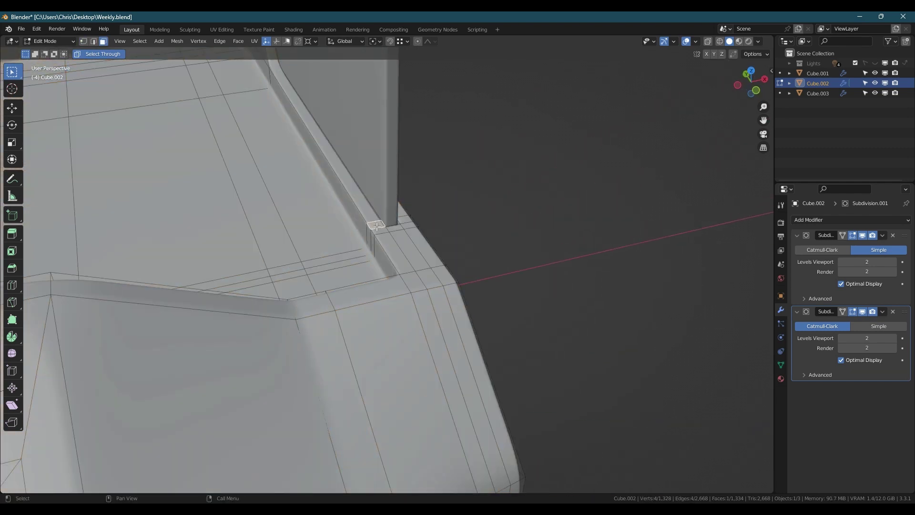
left_click(410, 220, "ctrl")
middle_click_drag(411, 220, 370, 231)
scroll(371, 234, "up", 3)
left_click(365, 264, "shift")
left_click(371, 252, "ctrl")
left_click(413, 261, "ctrl")
right_click(411, 270)
left_click(405, 268)
scroll(404, 268, "down", 3)
middle_click_drag(372, 258, 310, 272)
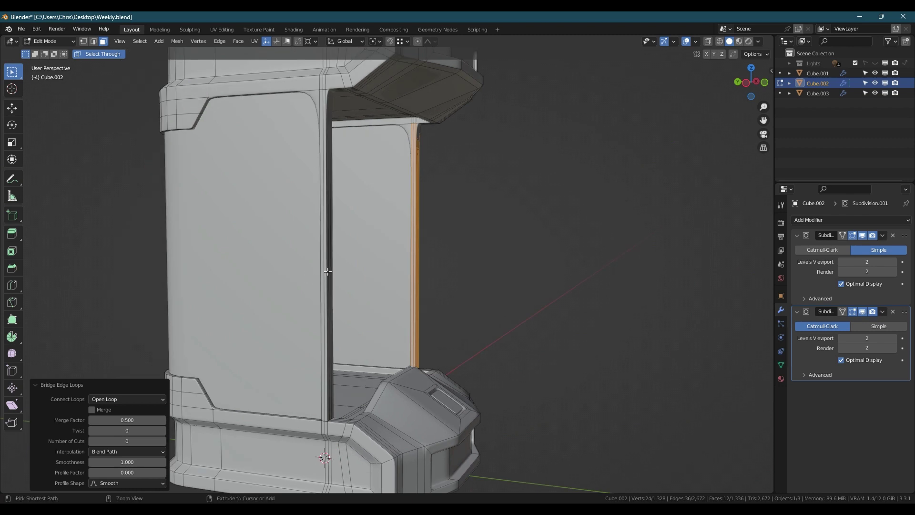
- Add a centred horizontal loop cut around the front posts and bevel the loops on both posts 1.11 m wide
key("ctrl+r")
left_click(436, 258)
right_click(436, 257)
scroll(328, 262, "up", 4)
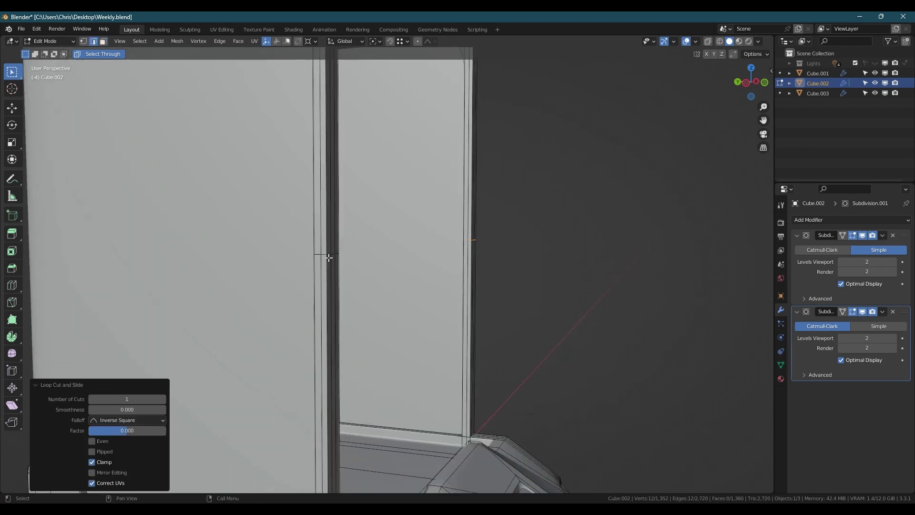
left_click(325, 253, "alt+shift")
scroll(322, 263, "down", 4)
key("ctrl+b")
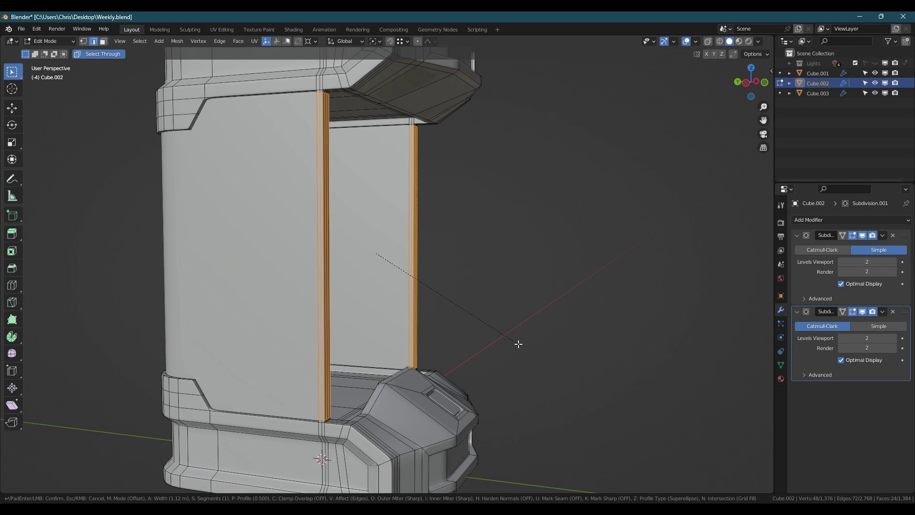
left_click(517, 343)
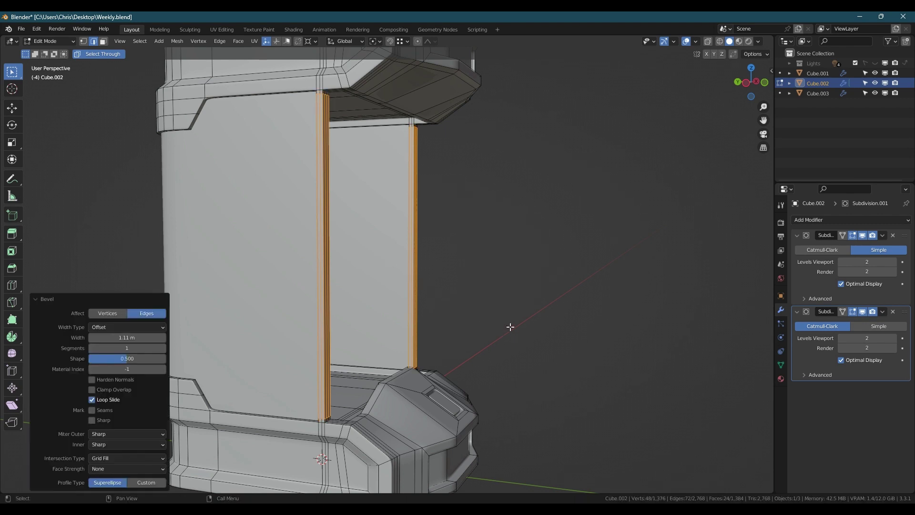
key("Tab")
scroll(369, 266, "down", 3)
left_click(412, 268)
- Select the whole region of faces on top of the top block and extrude it 0.096059 m upward
middle_click_drag(378, 272, 339, 298)
middle_click_drag(269, 133, 255, 227, "shift")
left_click(258, 213)
key("Tab")
scroll(258, 212, "up", 2)
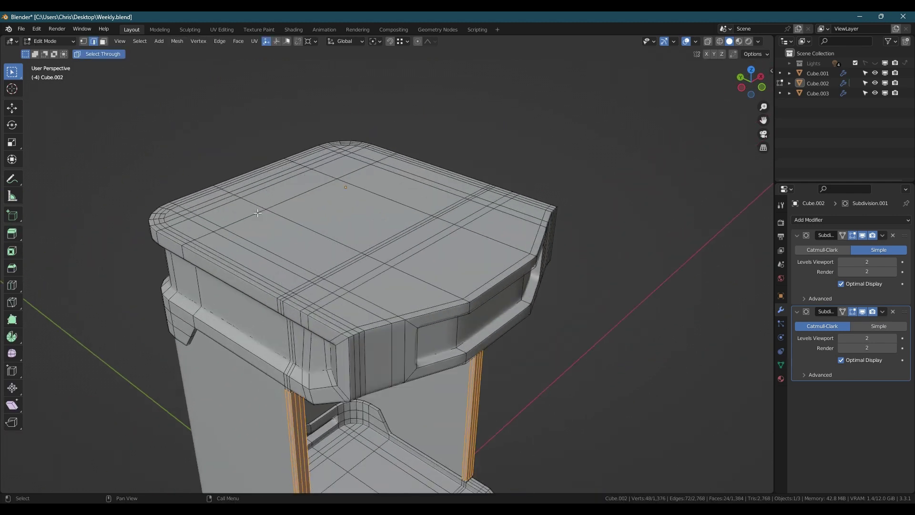
left_click(353, 316)
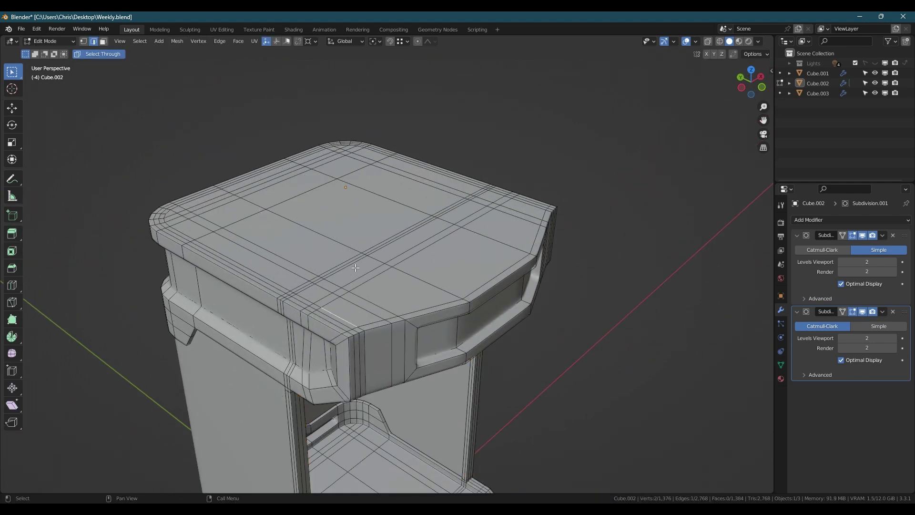
key("3")
left_click(359, 310)
left_click(342, 146, "ctrl+shift")
middle_click_drag(468, 255, 456, 246)
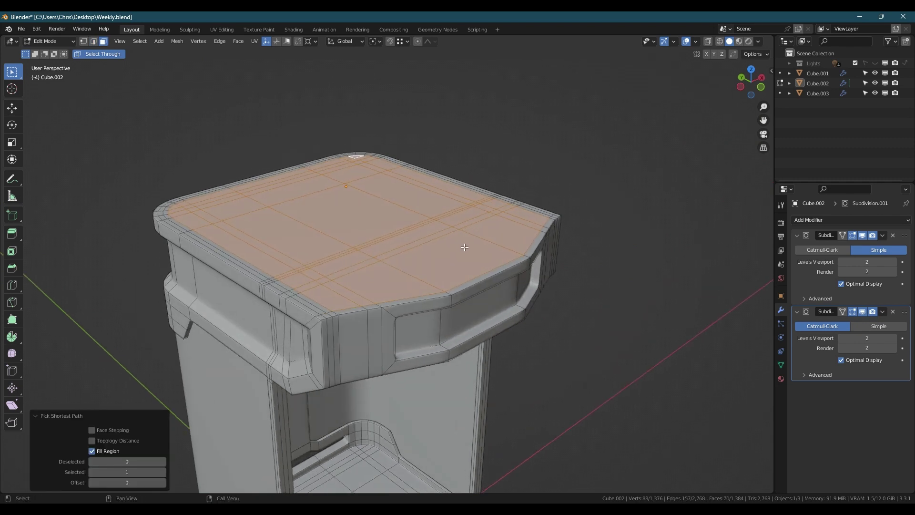
key("e")
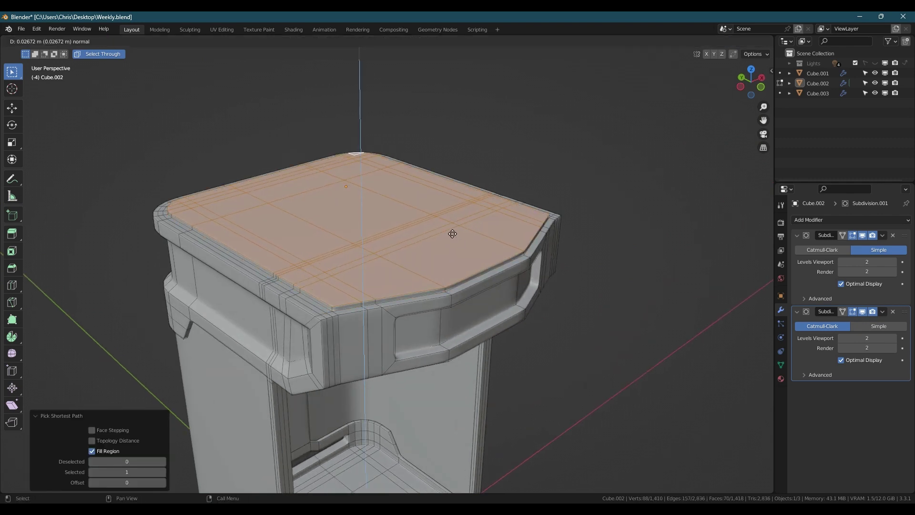
left_click(463, 228)
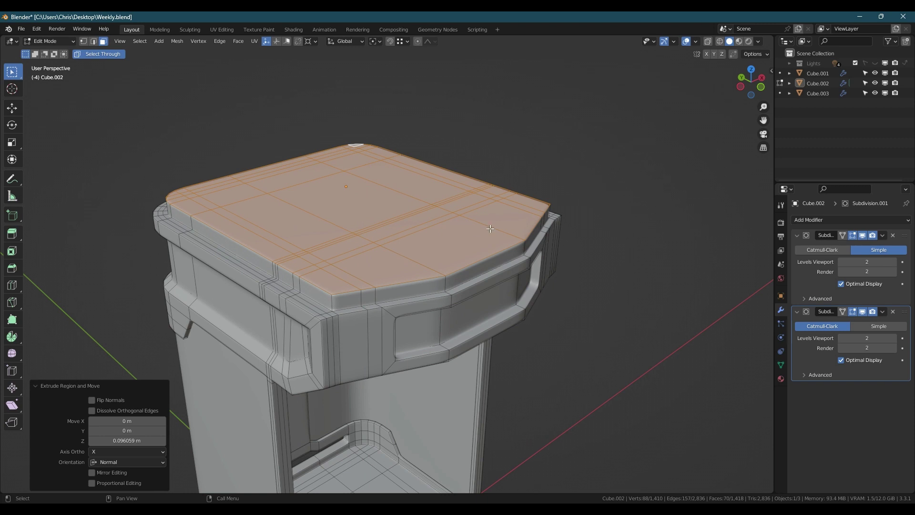
- Extrude the raised top faces another 0.11656 m and scale them to 0.840 to taper the lid
key("e")
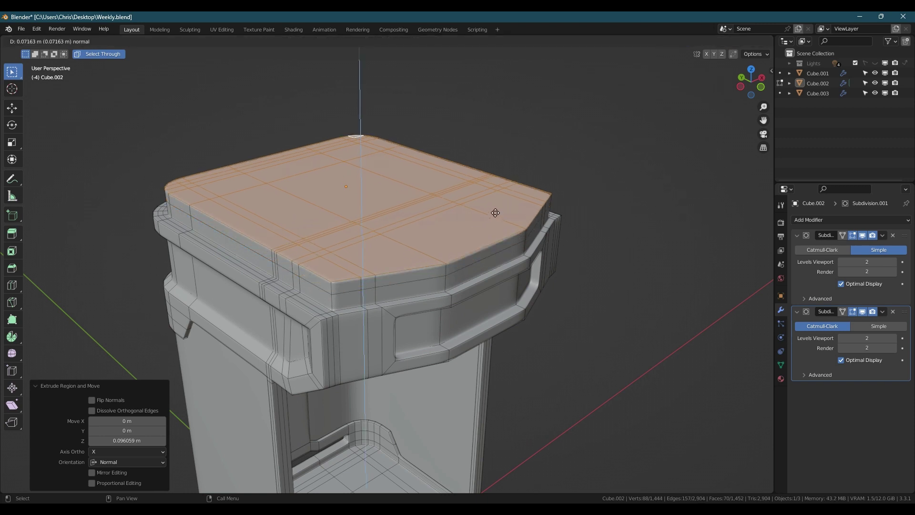
left_click(496, 210)
key("s")
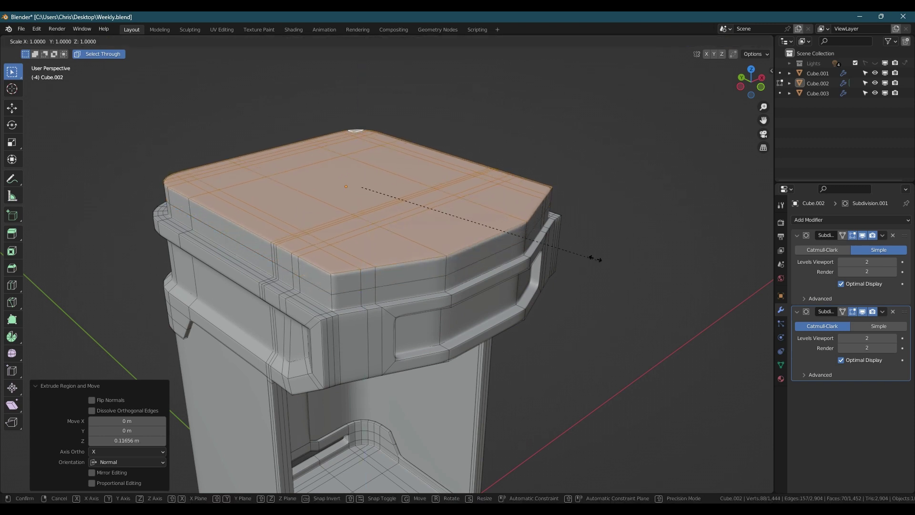
left_click(557, 250)
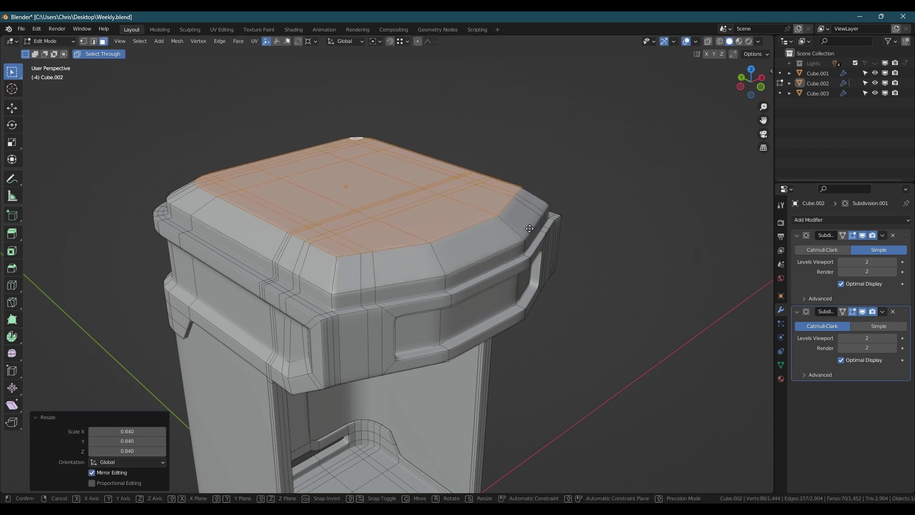
- Lower the tapered lid's top faces slightly along the global Z axis and return to Object Mode
key("g")
key("z")
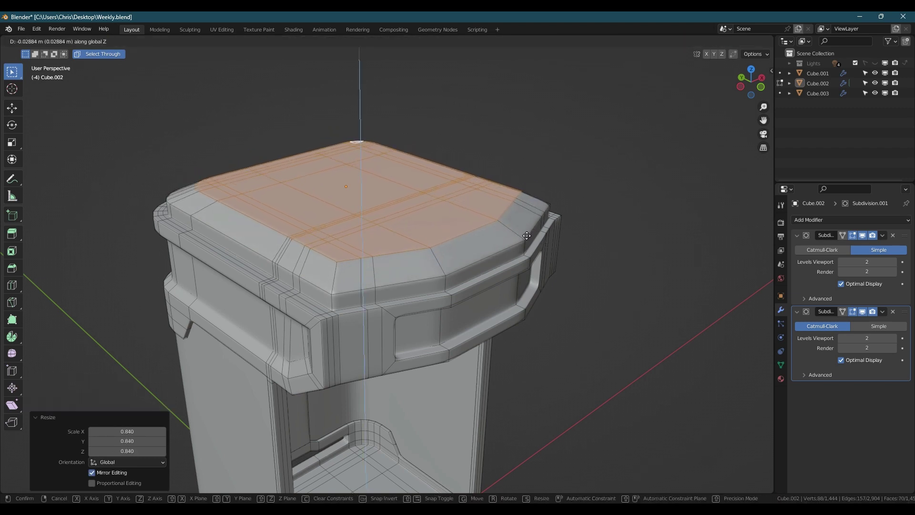
left_click(544, 263)
scroll(525, 286, "down", 3)
key("Tab")
- Inset the top face of the small front pad by 0.003926 m
middle_click_drag(505, 302, 417, 291)
scroll(385, 386, "up", 8)
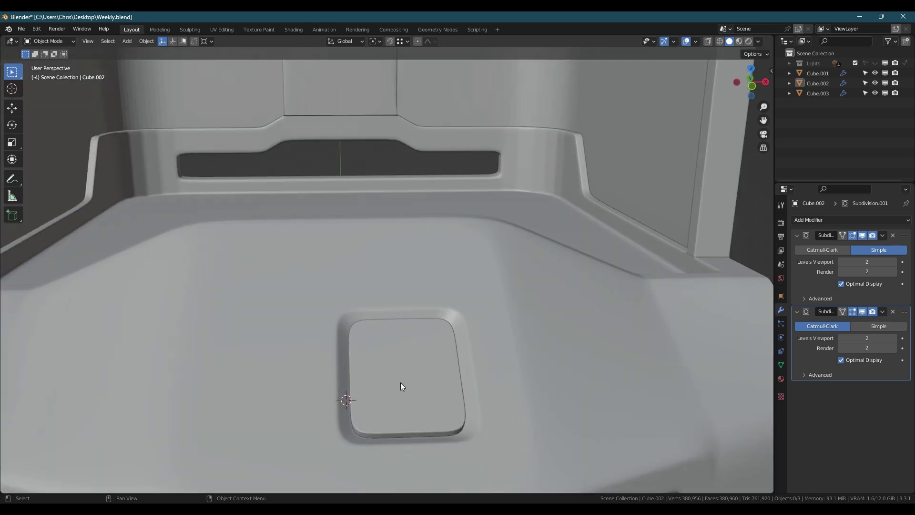
middle_click_drag(397, 379, 396, 329, "shift")
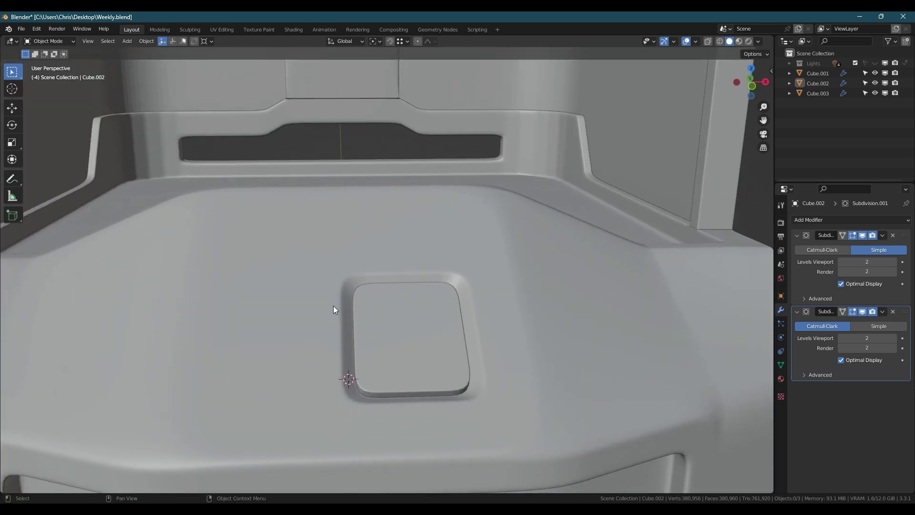
left_click(402, 333)
key("Tab")
scroll(372, 368, "up", 3)
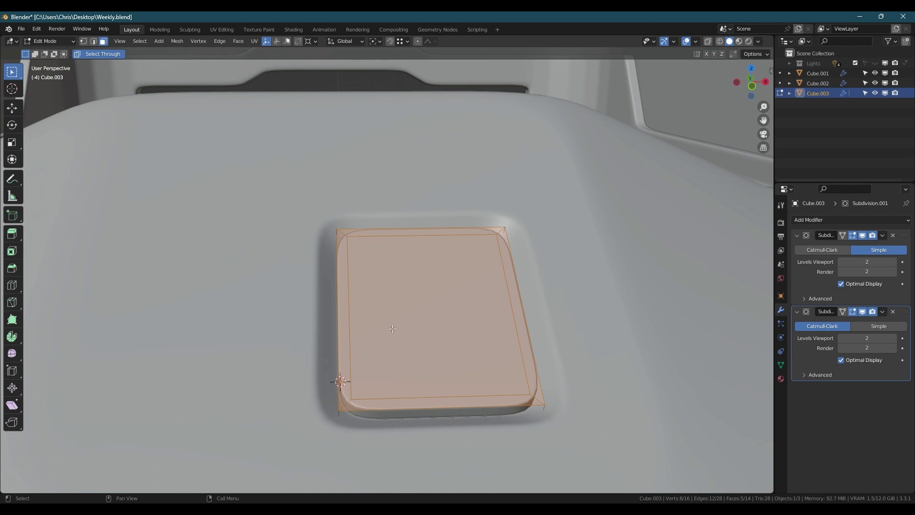
middle_click_drag(392, 329, 376, 318)
scroll(363, 377, "down", 3)
left_click(386, 316)
key("i")
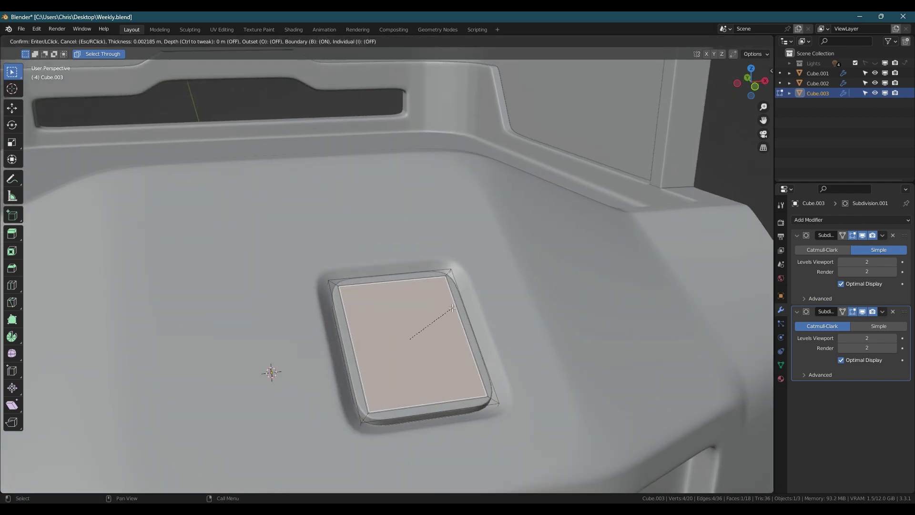
left_click(454, 307)
- Extrude the pad's inset face 0.00772 m inward along its normal to form a recess
middle_click_drag(453, 307, 465, 289)
key("g")
key("z")
key("z")
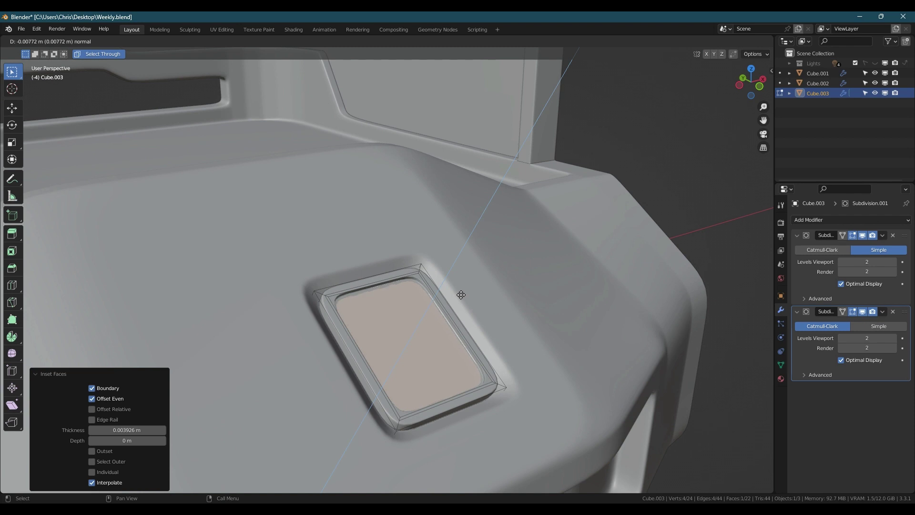
left_click(461, 294)
- Inset the pad's recessed face by about 0.0073 m and return to Object Mode
key("i")
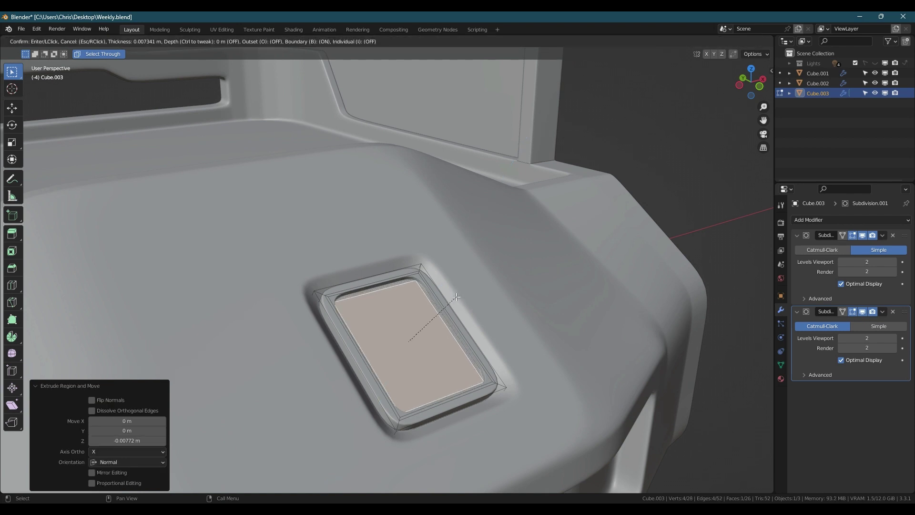
left_click(457, 297)
key("Tab")
scroll(440, 304, "down", 5)
middle_click_drag(440, 304, 413, 281)
scroll(379, 316, "down", 2)
scroll(419, 307, "down", 3)
middle_click_drag(412, 345, 413, 328, "shift")
scroll(410, 328, "up", 1)
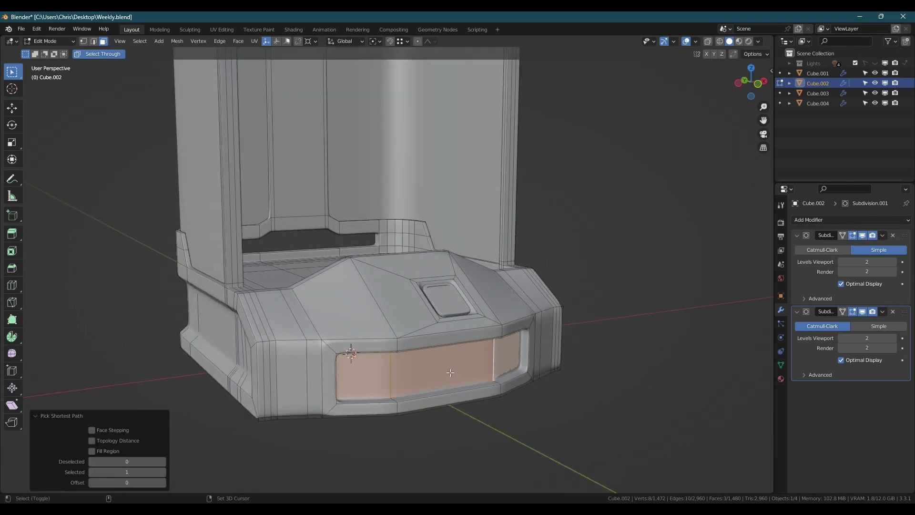
- Duplicate the selected faces of the long front recess in place and separate them into a new object
key("shift+d")
key("Escape")
key("p")
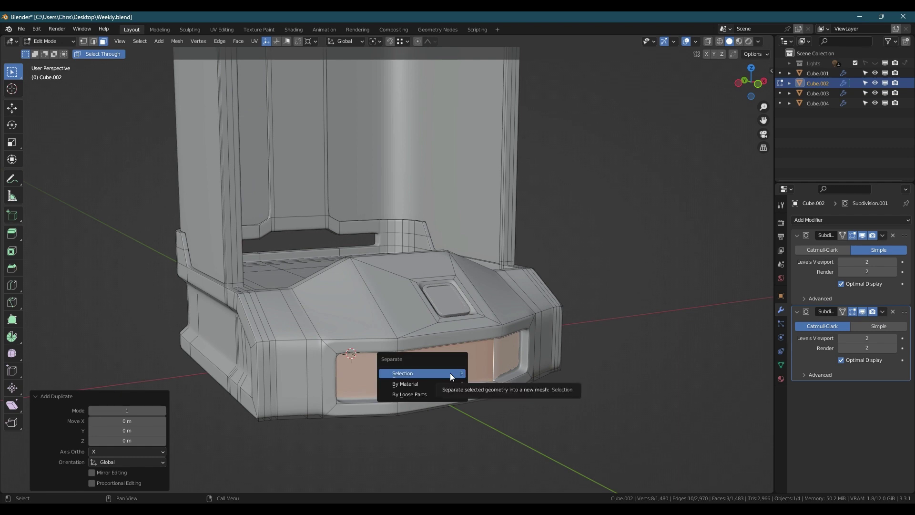
left_click(450, 373)
key("Tab")
left_click(438, 364)
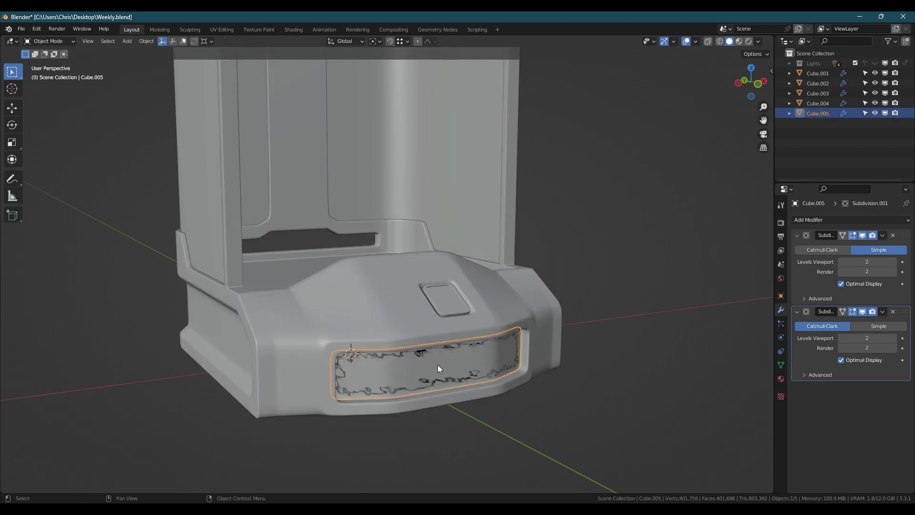
- Remove both Subdivision modifiers from the separated front panel
scroll(437, 364, "up", 1)
scroll(437, 374, "up", 3)
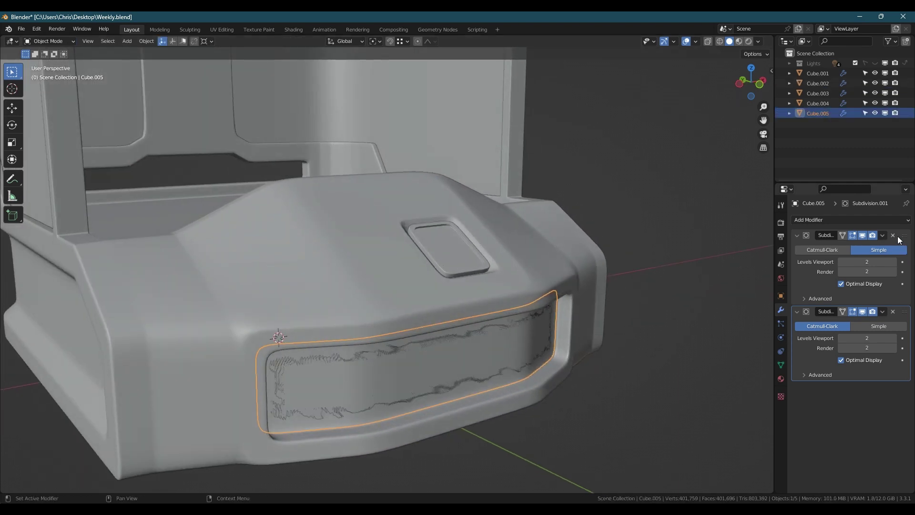
left_click(893, 235)
left_click(893, 235)
- Move the separated panel about -0.036 m along the global Y axis, clear of the recess surface
middle_click_drag(611, 329, 468, 379)
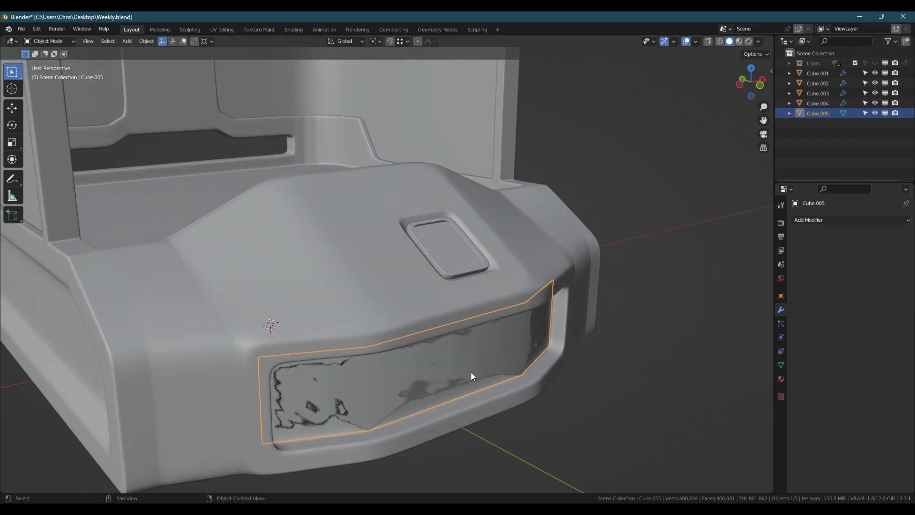
key("g")
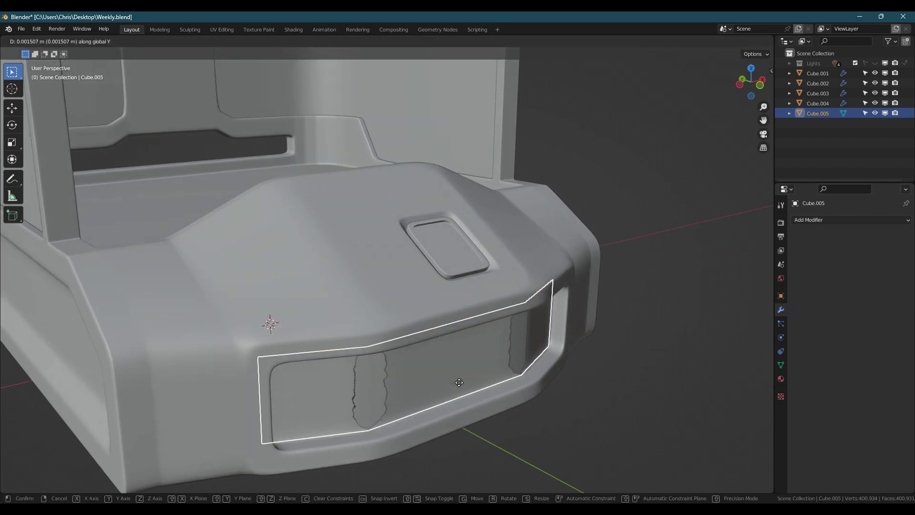
key("y")
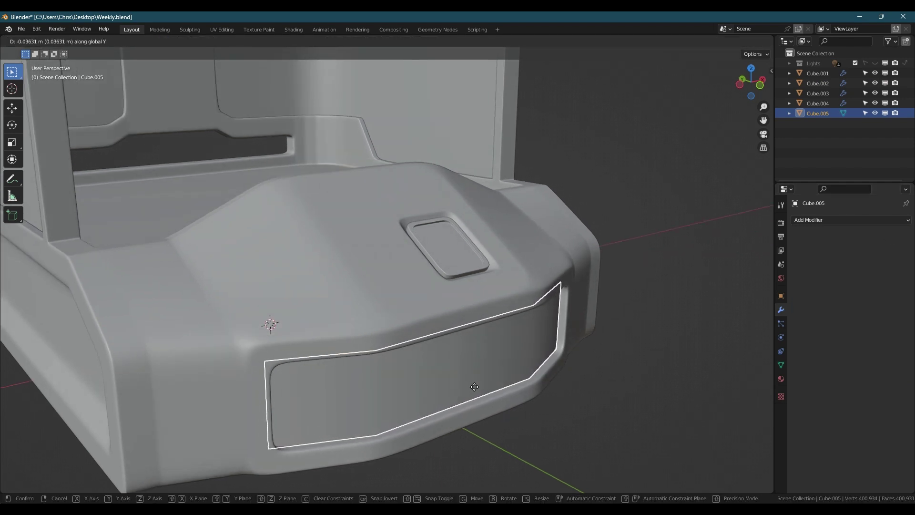
left_click(469, 388)
- Show the wireframe and add two vertical loop cuts to each of the front panel's end sections
middle_click_drag(439, 393, 348, 381)
key("alt+w")
key("Tab")
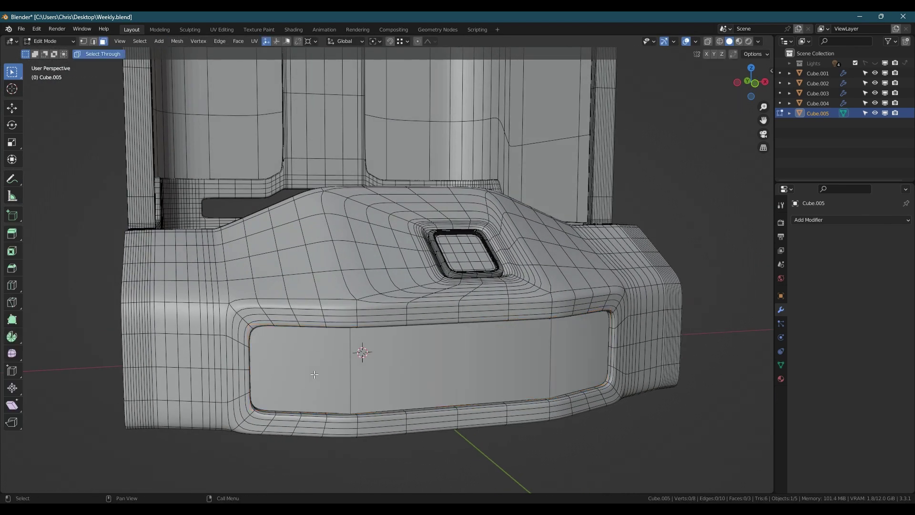
key("ctrl+r")
scroll(307, 395, "up", 1)
double_click(306, 395)
key("ctrl+r")
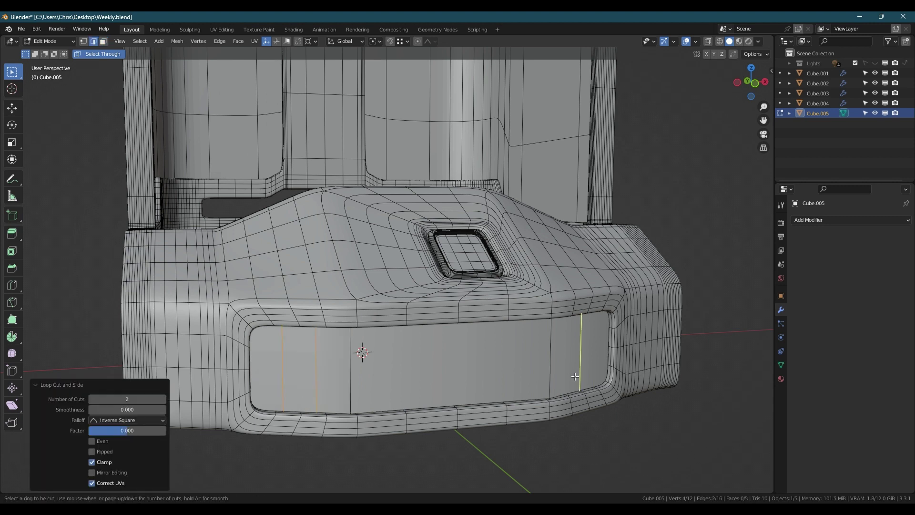
scroll(577, 377, "up", 1)
double_click(577, 376)
- Add six evenly spaced vertical loop cuts to the front panel's middle section
key("ctrl+r")
scroll(428, 390, "up", 3)
scroll(428, 390, "up", 1)
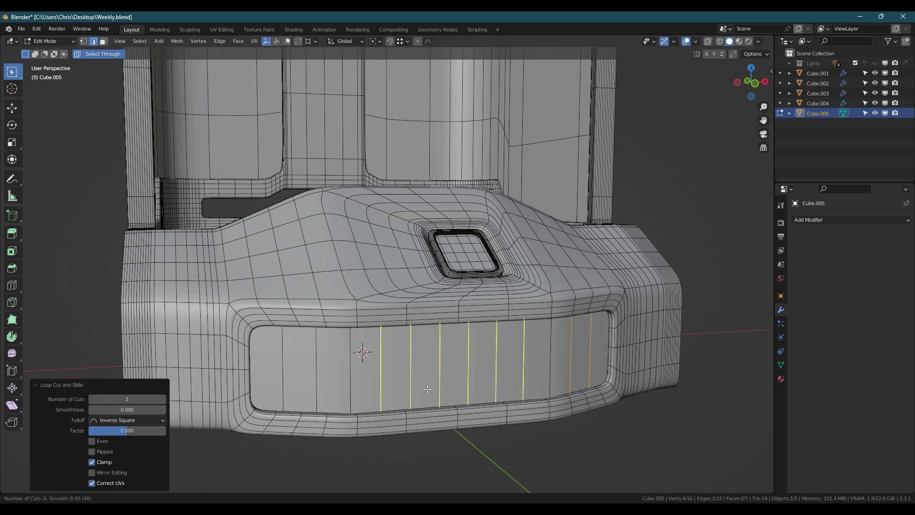
scroll(427, 390, "up", 1)
double_click(428, 391)
key("ctrl+t")
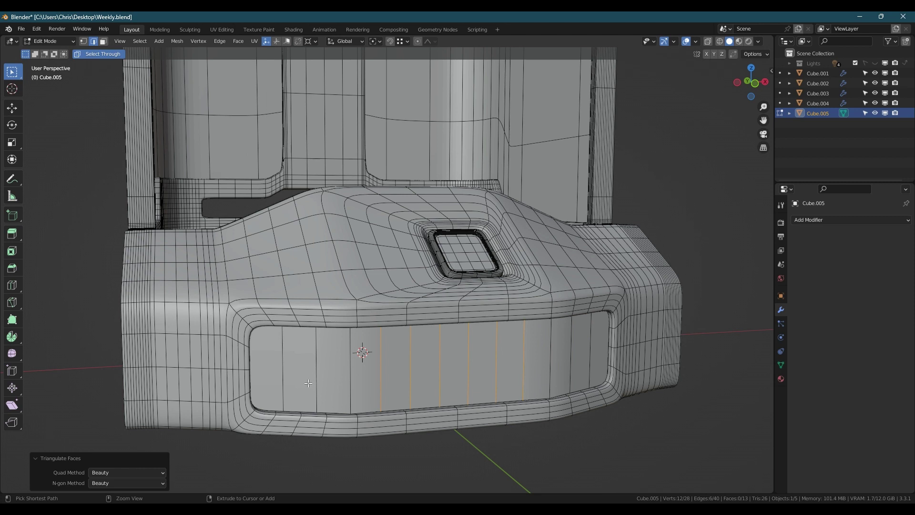
- Add two horizontal loop cuts across the full length of the front panel
key("ctrl+r")
scroll(300, 389, "up", 1)
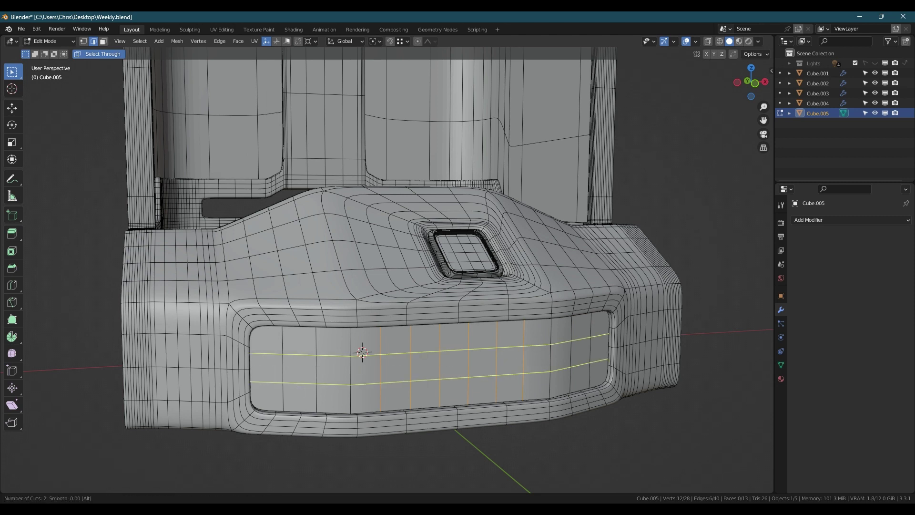
double_click(300, 389)
- Select all faces of the front panel and poke them
key("3")
key("a")
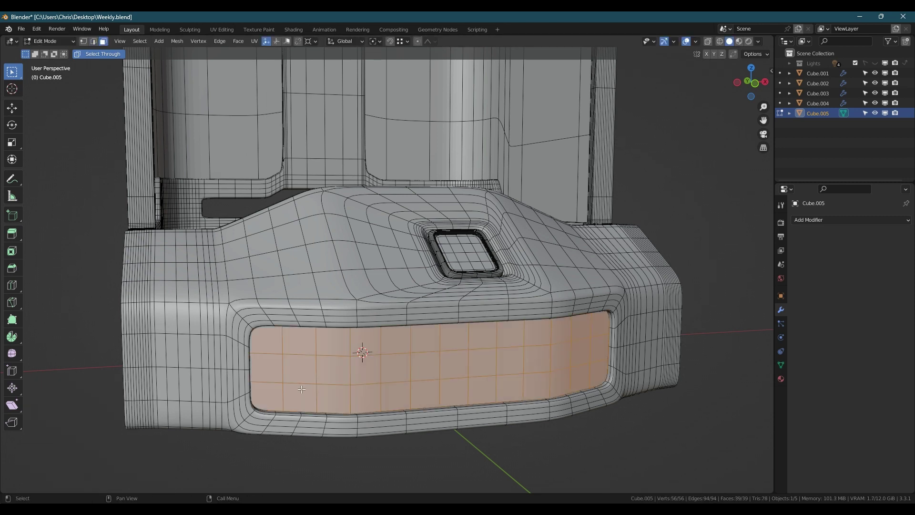
right_click(301, 389)
left_click(267, 336)
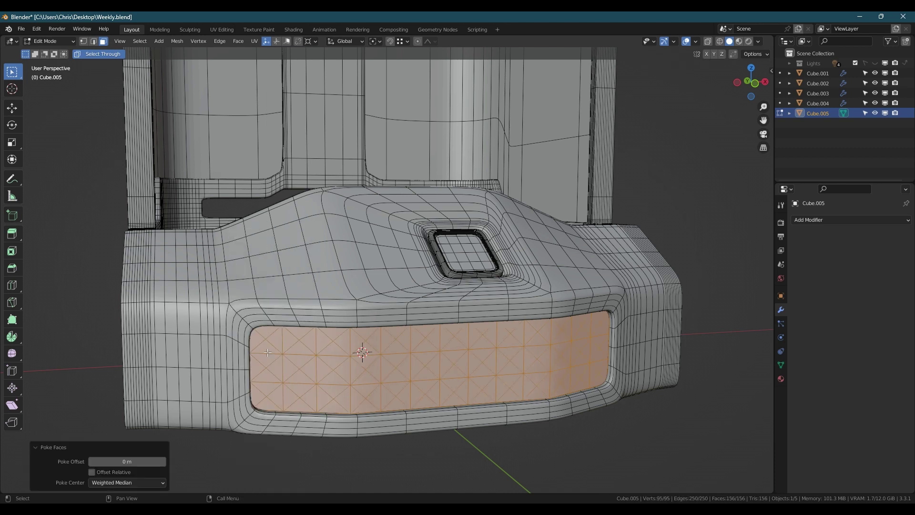
- Select the four border edges of one grid square and extend the selection to edges with similar direction
key("2")
left_click(317, 368)
left_click(328, 357, "shift")
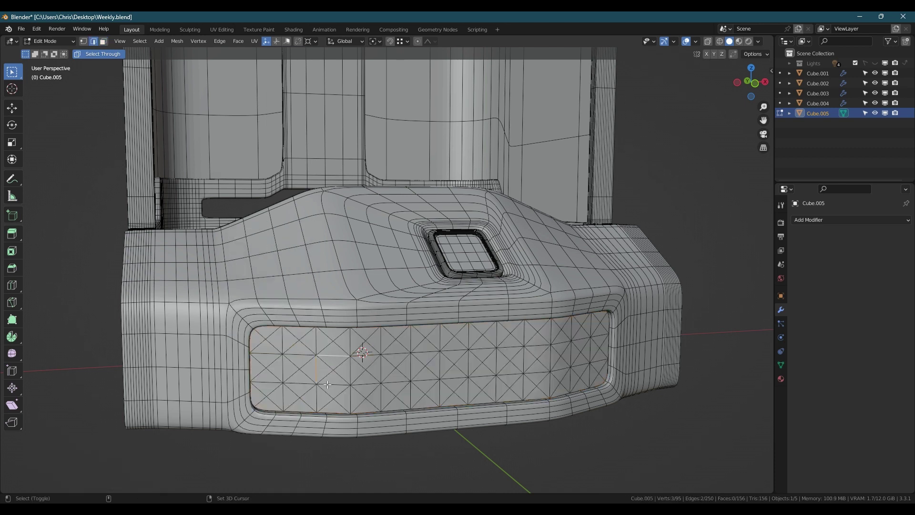
left_click(350, 372, "shift")
left_click(139, 42)
mouse_move(174, 159)
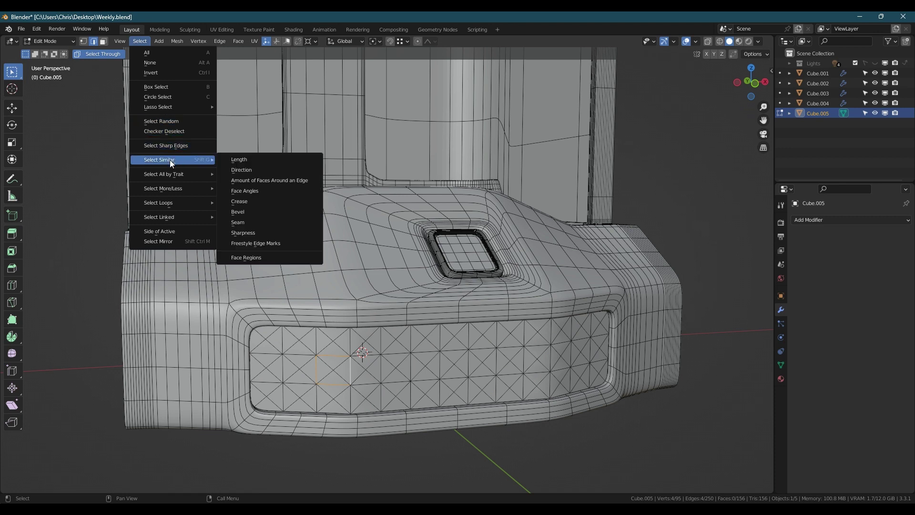
left_click(247, 170)
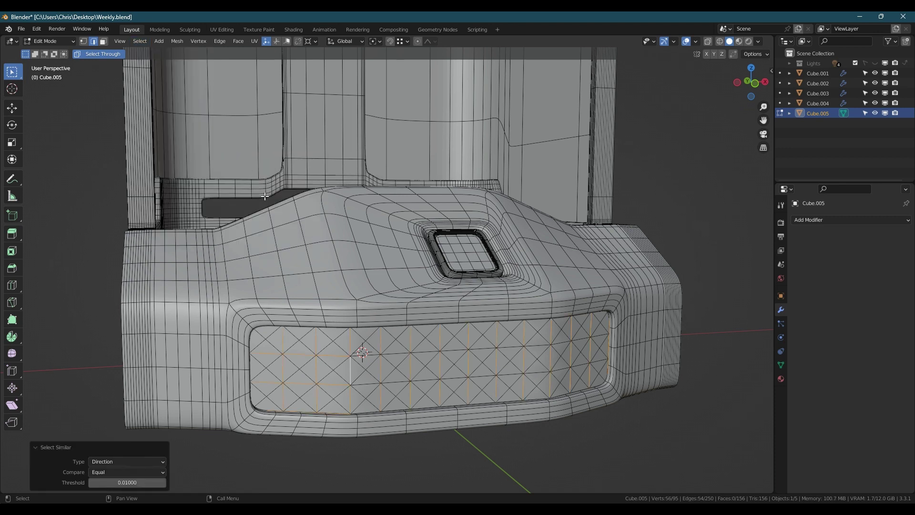
- Add the remaining horizontal grid edges of the middle and far end sections to the selection
left_click(391, 354, "shift")
left_click(452, 350, "shift")
left_click(599, 336, "ctrl")
left_click(598, 362, "shift")
left_click(367, 384, "ctrl")
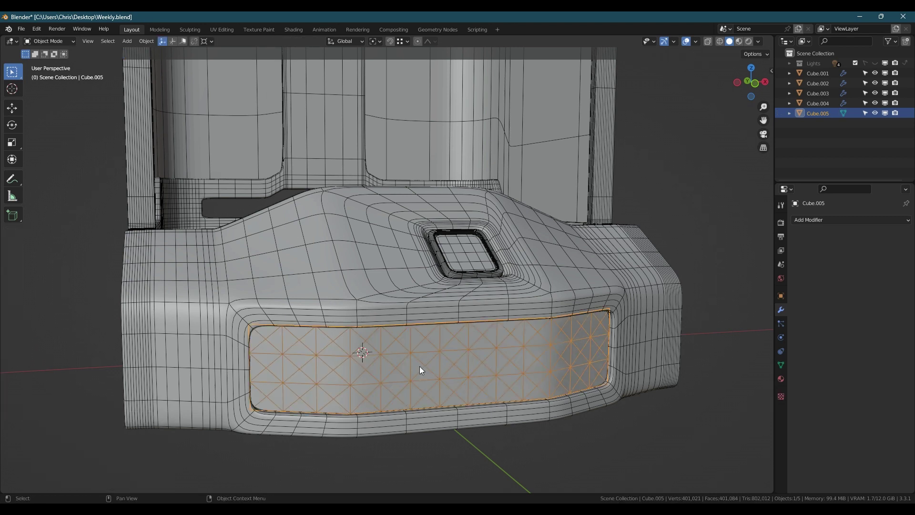
- Isolate the panel, dissolve the selected grid edges to leave a diamond pattern, and end the isolation
key("KP_Divide")
scroll(267, 354, "up", 4)
scroll(286, 352, "down", 3)
scroll(359, 353, "up", 1)
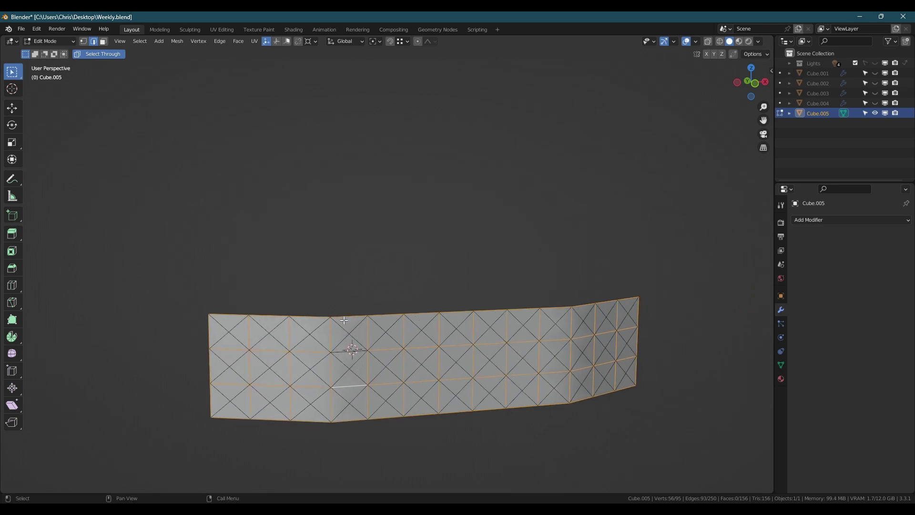
key("x")
left_click(353, 371)
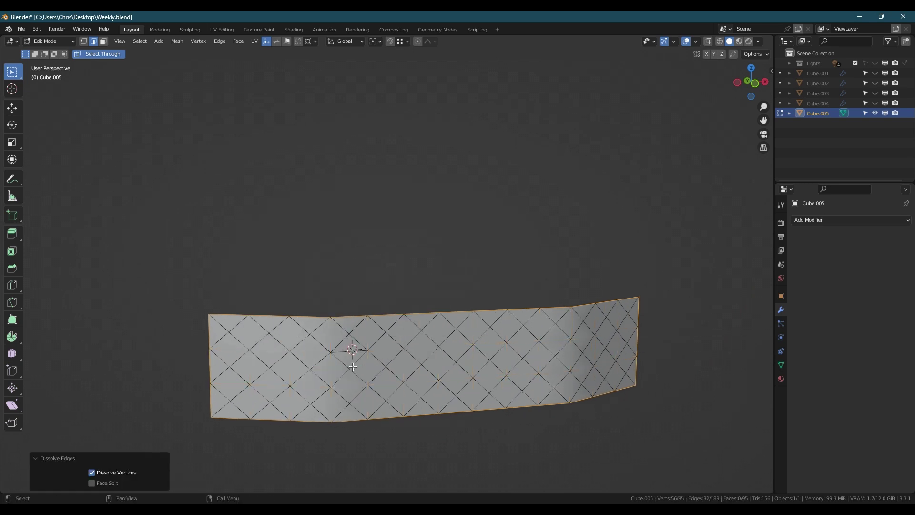
key("KP_Divide")
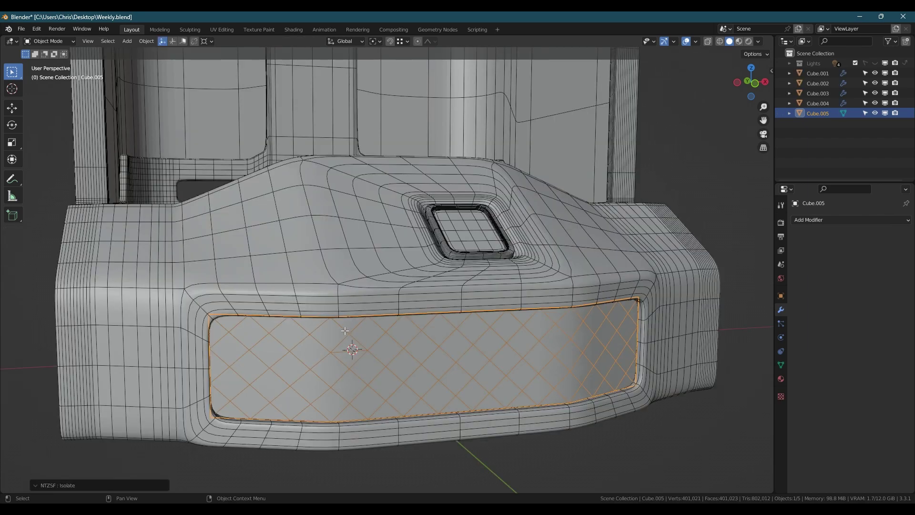
- Dissolve the single leftover horizontal edge inside the panel's diamond pattern
mouse_move(348, 329)
middle_mouse_down()
mouse_move(355, 362)
mouse_move(337, 326)
middle_mouse_up()
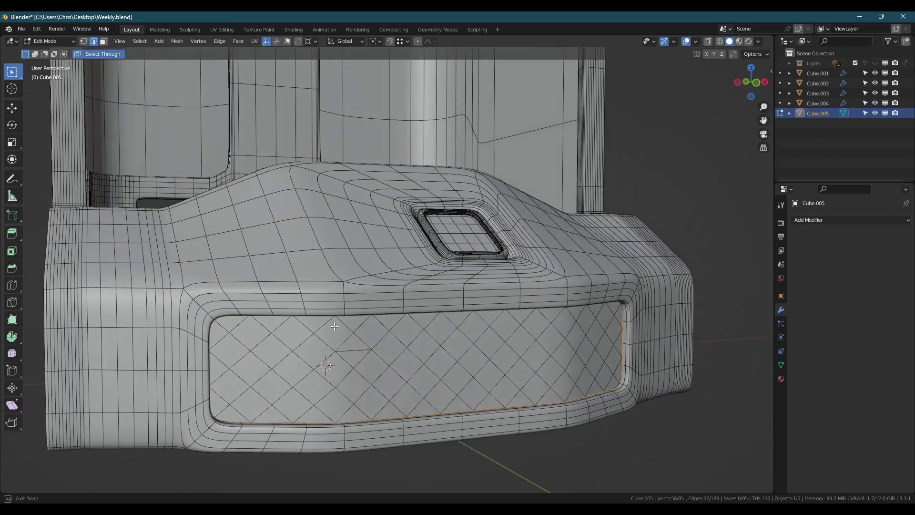
key("3")
key("2")
key("a")
left_click(355, 350)
key("ctrl+x")
- Isolate the diamond-patterned panel and select all its edges except the outer border loop
middle_click_drag(451, 364, 408, 359)
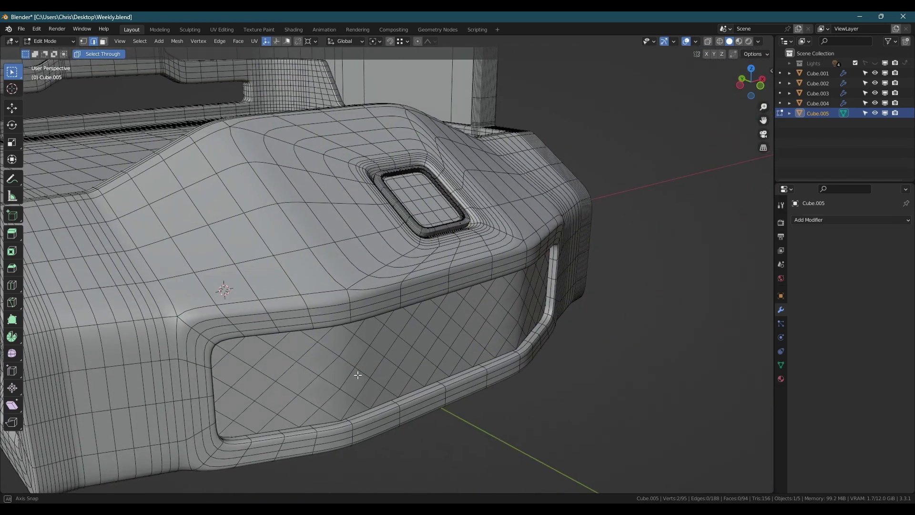
middle_click_drag(364, 384, 348, 372)
key("a")
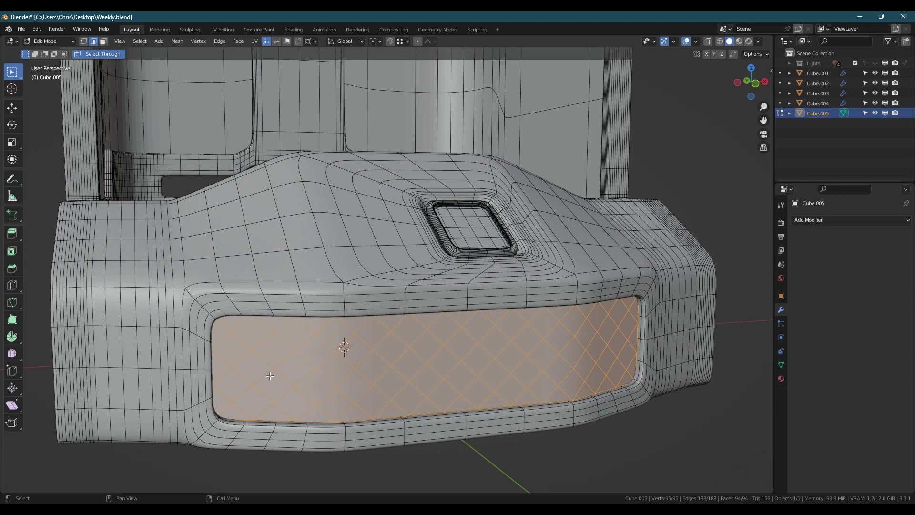
key("Tab")
key("shift+h")
key("Tab")
double_click(313, 315)
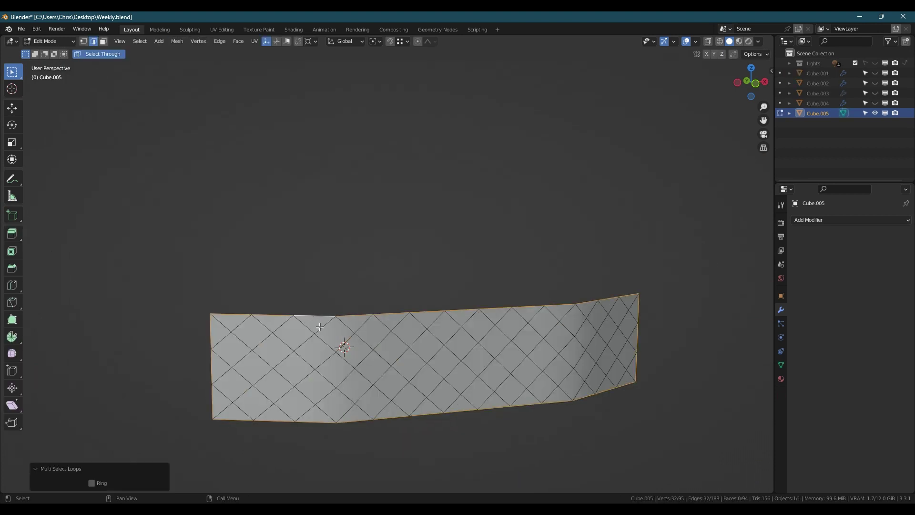
key("ctrl+KP_Add")
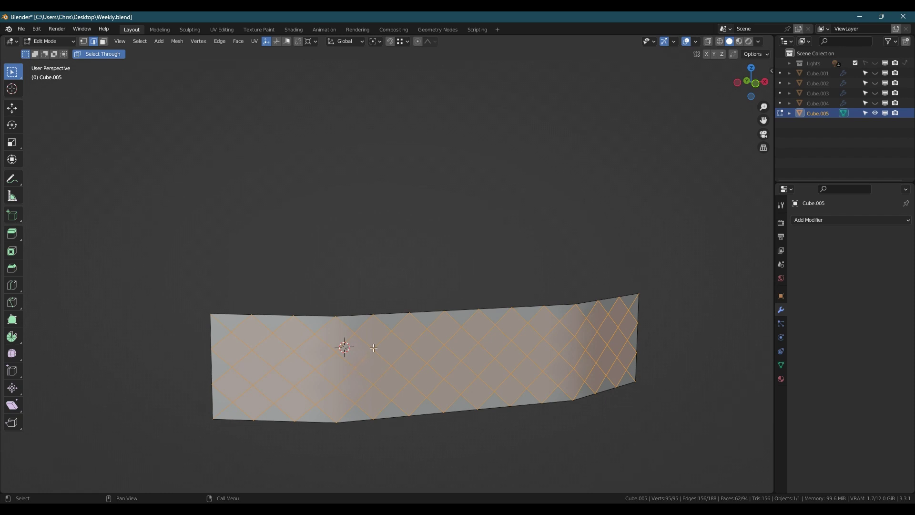
- Separate the selected diamond geometry into its own object and delete the remaining border object
right_click(374, 348)
key("p")
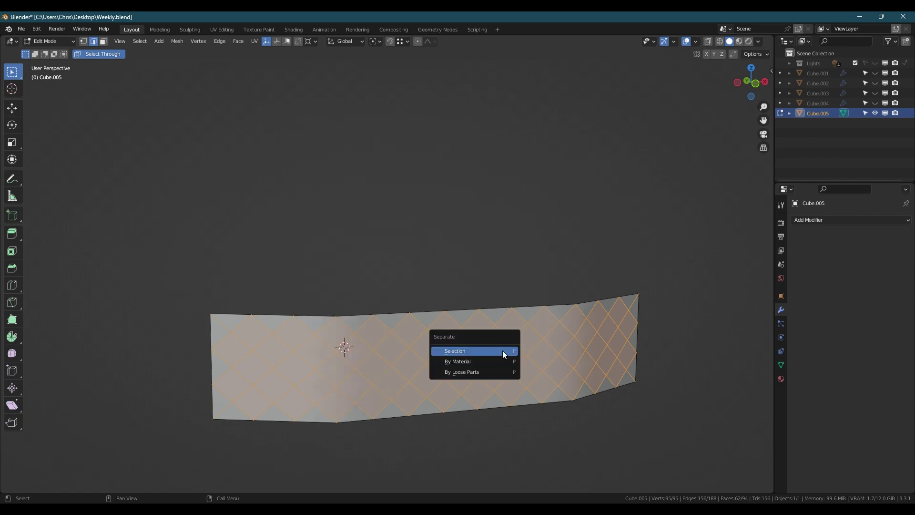
left_click(502, 350)
key("Tab")
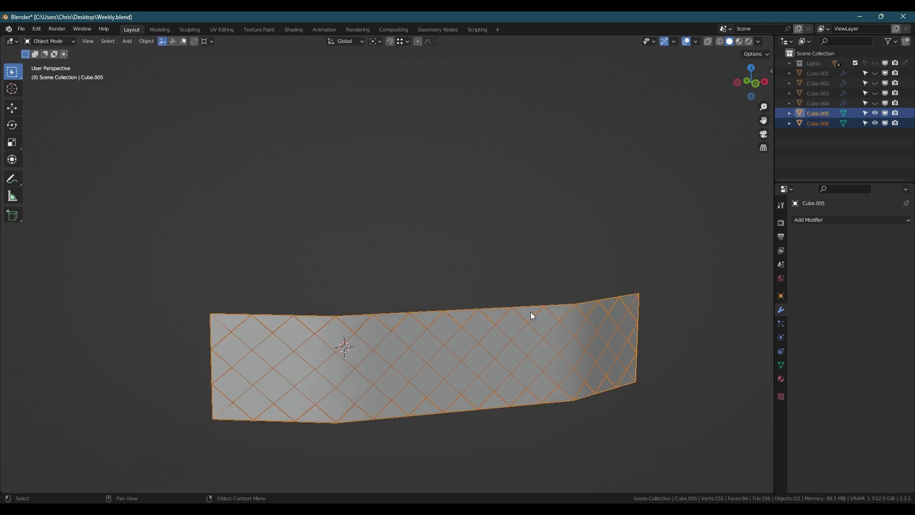
left_click(531, 312)
key("Delete")
left_click(506, 322)
- Try to dissolve all faces of the separated diamond mesh, and undo the dissolve
key("Tab")
key("a")
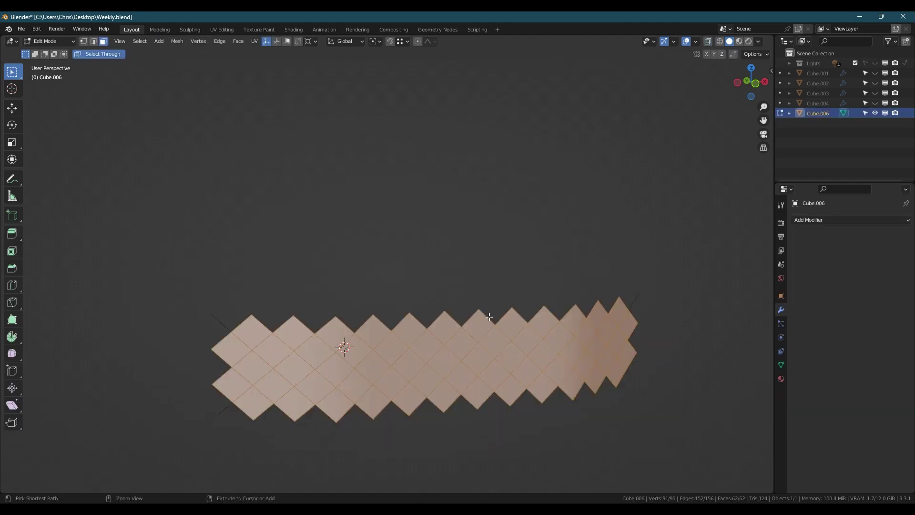
key("x")
left_click(548, 349)
key("x")
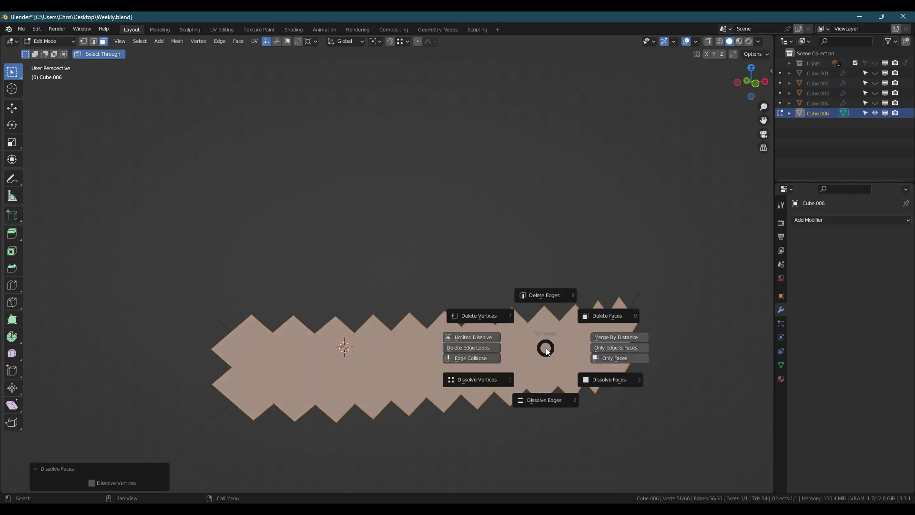
key("Escape")
key("ctrl+z")
- Undo the border object's deletion and the separation, and reselect the panel's edges inside the border
left_click(256, 330)
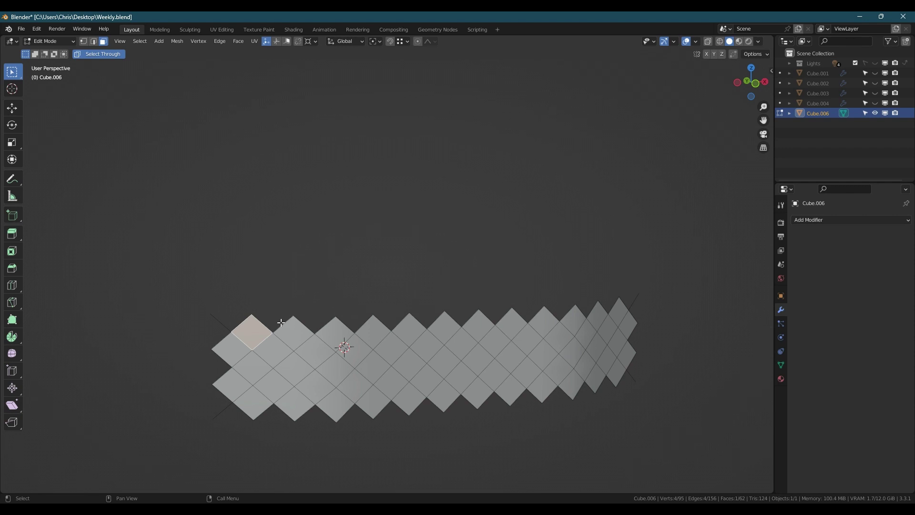
key("ctrl+z")
key("ctrl+z")
key("ctrl+z")
key("ctrl+z")
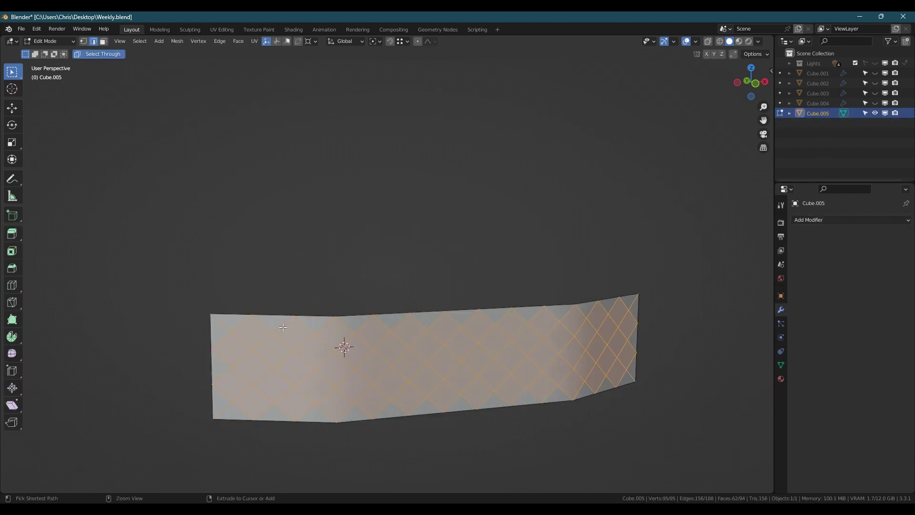
key("ctrl+z")
double_click(234, 314)
key("ctrl+i")
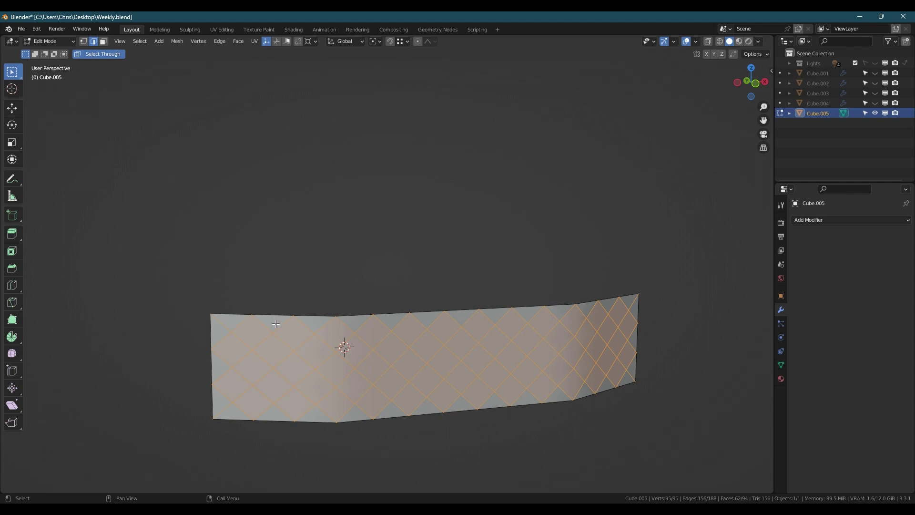
- Select all the panel's diagonal edge loops running from lower left to upper right and separate them into a new object
double_click(244, 324)
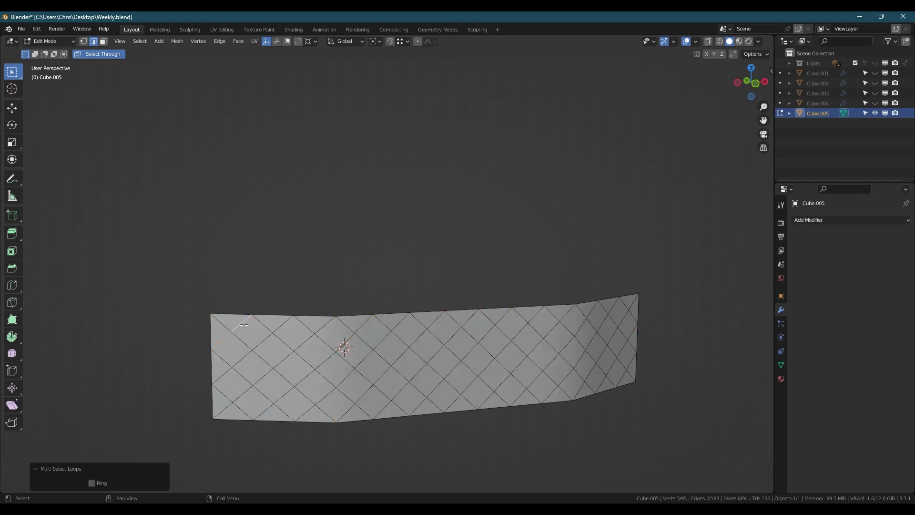
left_click(278, 328, "alt+shift")
left_click(316, 335, "alt+shift")
left_click(350, 340, "alt+shift")
left_click(382, 339, "alt+shift")
left_click(419, 338, "alt+shift")
left_click(453, 336, "alt+shift")
left_click(488, 334, "alt+shift")
left_click(520, 332, "alt+shift")
left_click(551, 331, "alt+shift")
left_click(586, 321, "alt+shift")
left_click(606, 323, "alt+shift")
left_click(622, 321, "alt+shift")
left_click(632, 328, "alt+shift")
key("p")
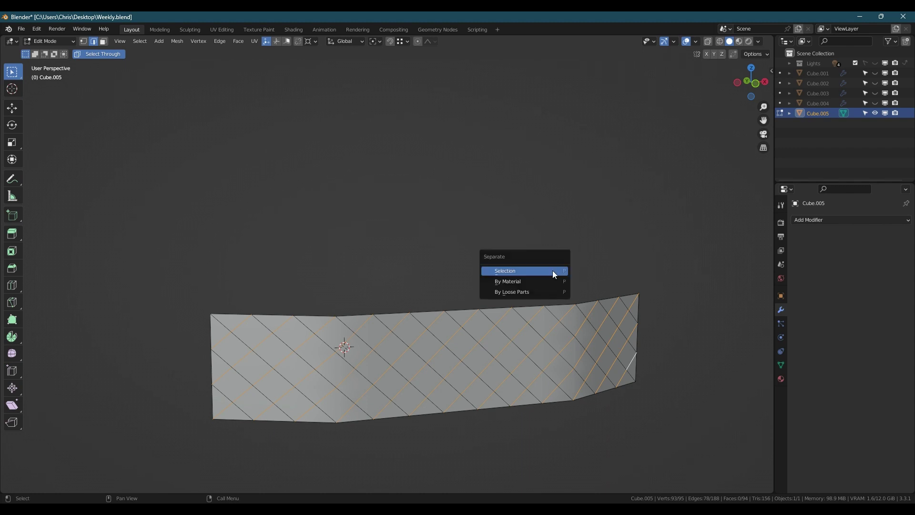
left_click(553, 271)
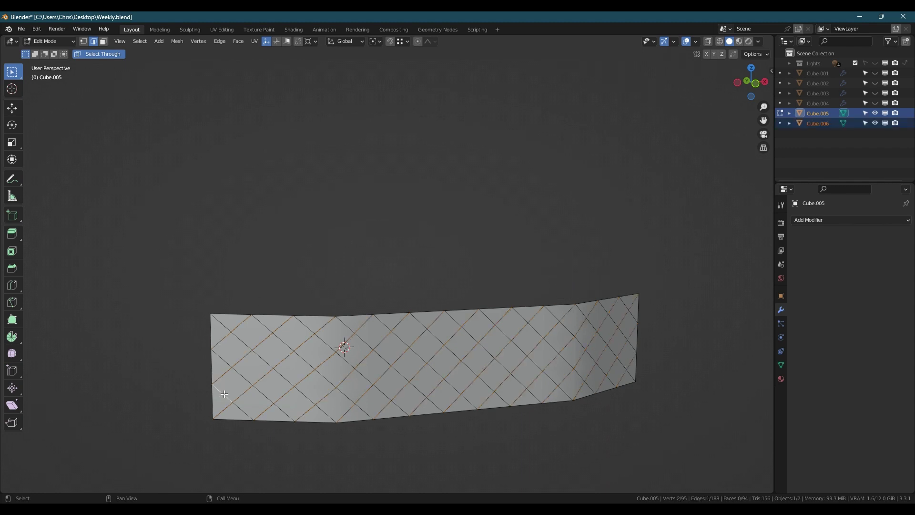
- Separate the panel's remaining diagonal edge loops, running from upper left to lower right, into a new object and delete the leftover panel object
left_click(270, 365, "alt+shift")
left_click(303, 357, "alt+shift")
left_click(330, 348, "alt+shift")
left_click(365, 343, "alt+shift")
left_click(402, 340, "alt+shift")
left_click(436, 336, "alt+shift")
left_click(472, 336, "alt+shift")
left_click(506, 334, "alt+shift")
left_click(539, 331, "alt+shift")
left_click(569, 328, "alt+shift")
key("p")
left_click(635, 319)
key("Tab")
left_click(373, 333)
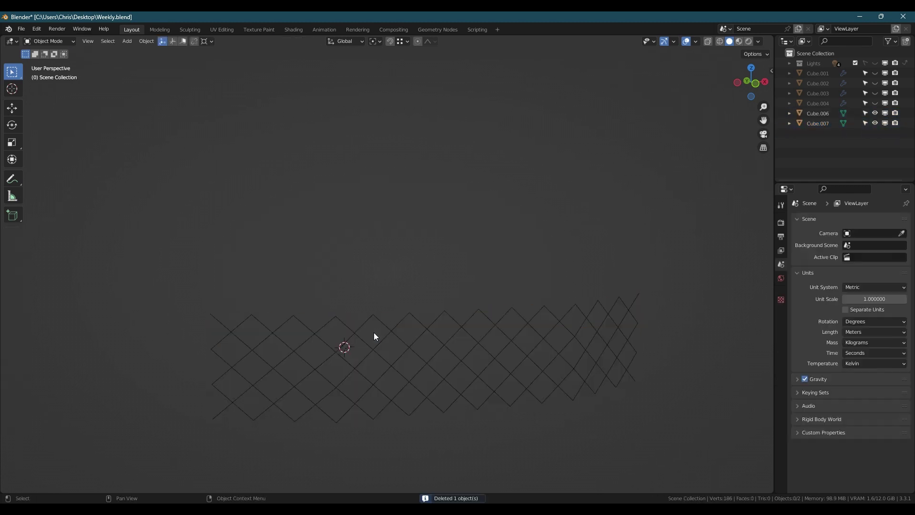
- Join the two sets of diagonal edges into a single lattice object
key("a")
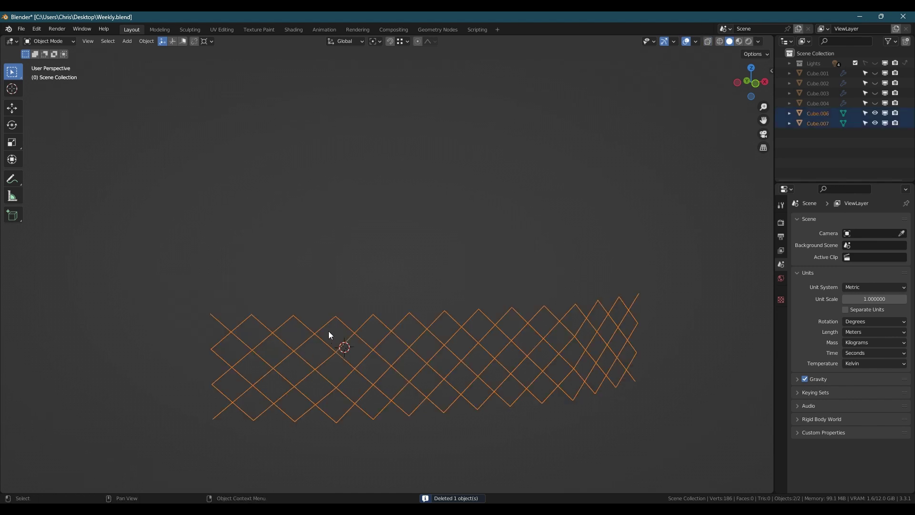
right_click(296, 338)
key("alt+a")
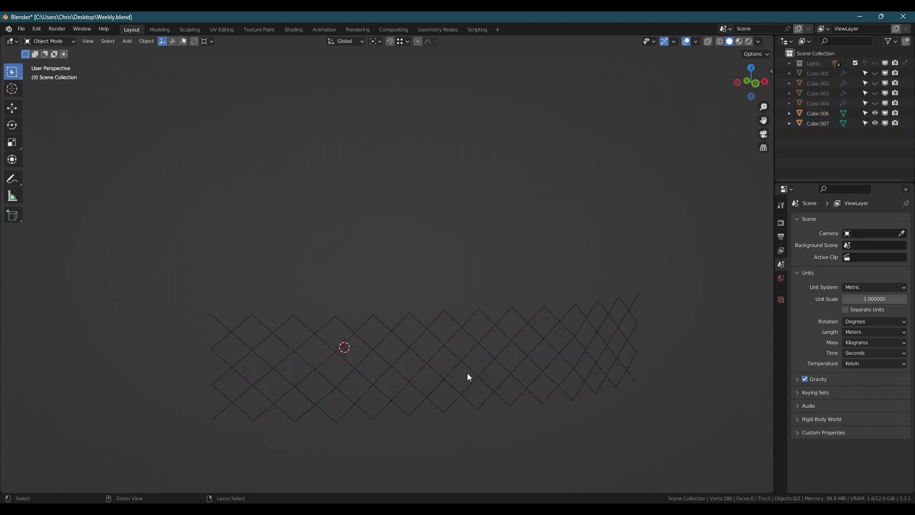
left_click_drag(186, 267, 345, 383)
right_click(346, 361)
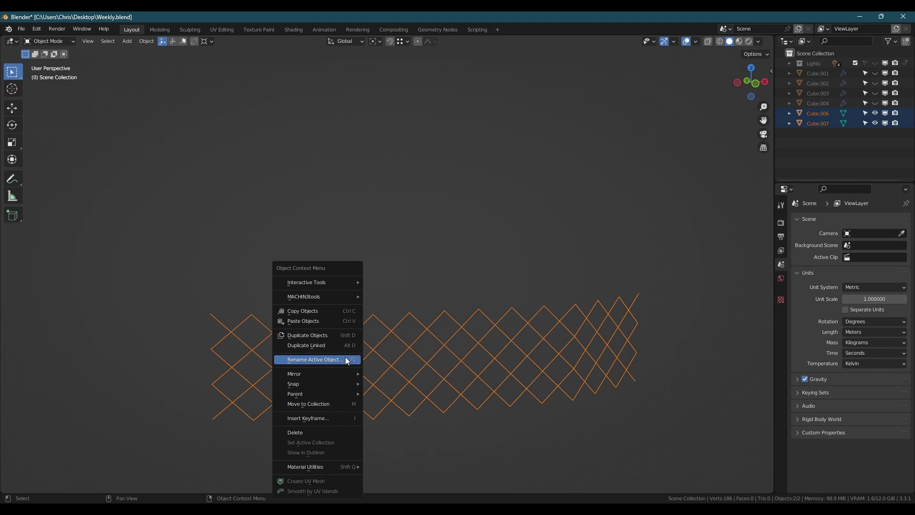
left_click(542, 317)
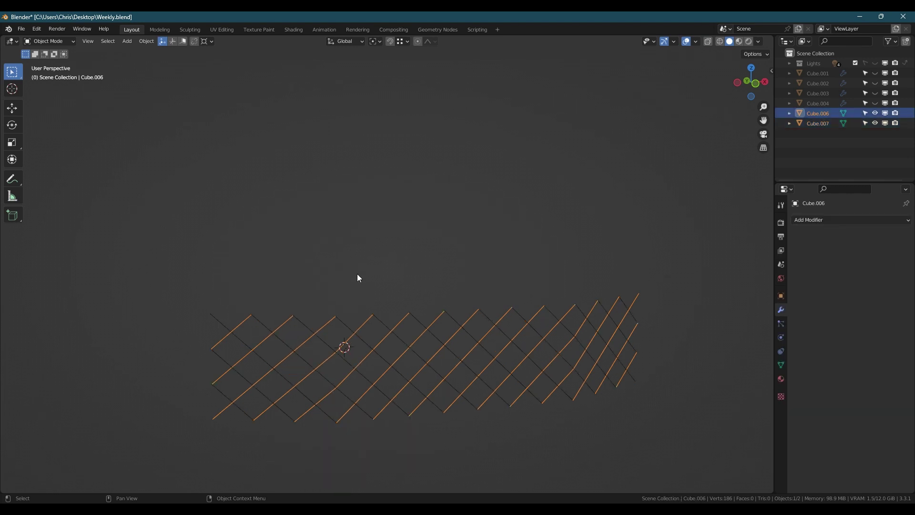
left_click(485, 313, "shift")
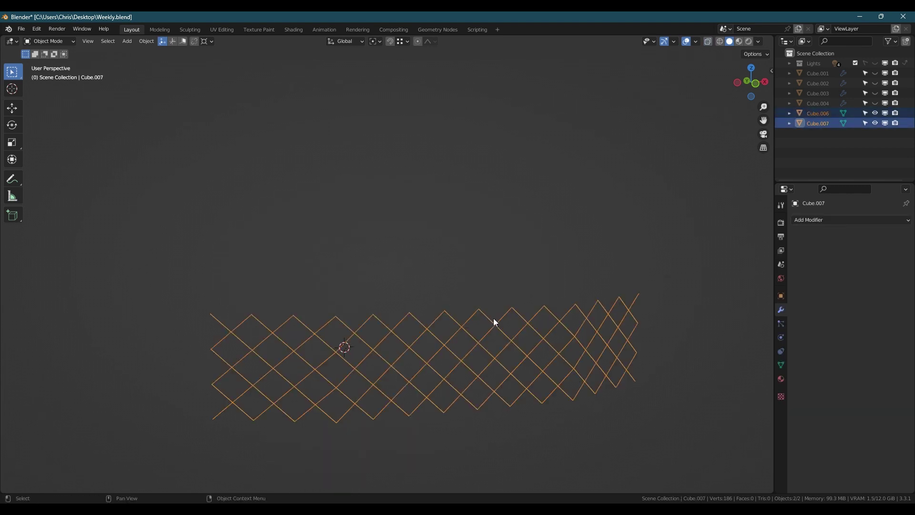
key("ctrl+j")
- Convert the joined lattice to a curve and show its geometry and bevel settings
right_click(470, 317)
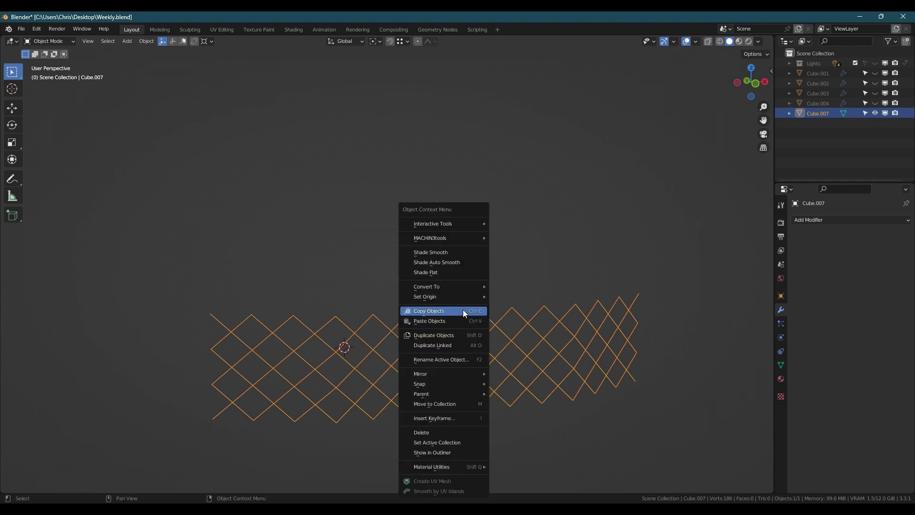
mouse_move(444, 286)
left_click(529, 286)
middle_click_drag(355, 309, 342, 315)
left_click(780, 351)
left_click(799, 370)
scroll(815, 367, "down", 3)
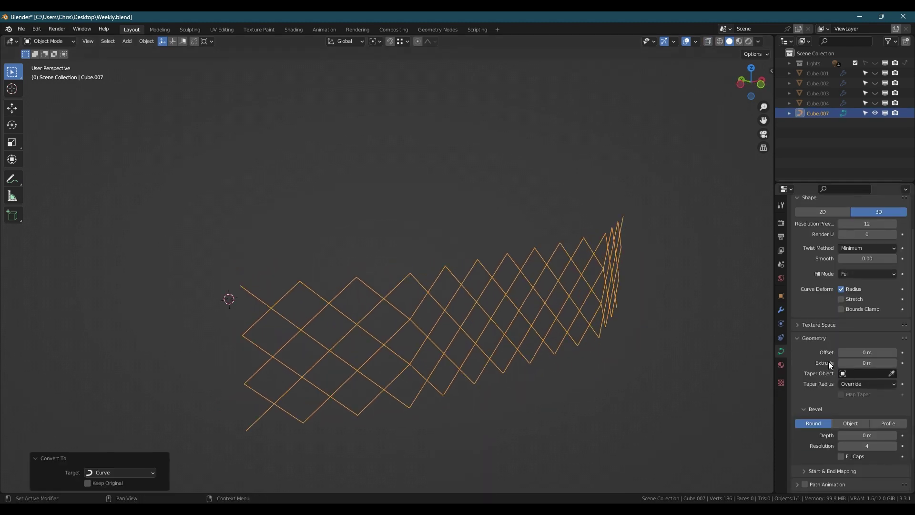
scroll(834, 361, "down", 2)
- Try a 1 m offset on the lattice curve and reset the offset to 0 m
left_click(896, 314)
left_click(896, 314)
left_click_drag(897, 315, 901, 315)
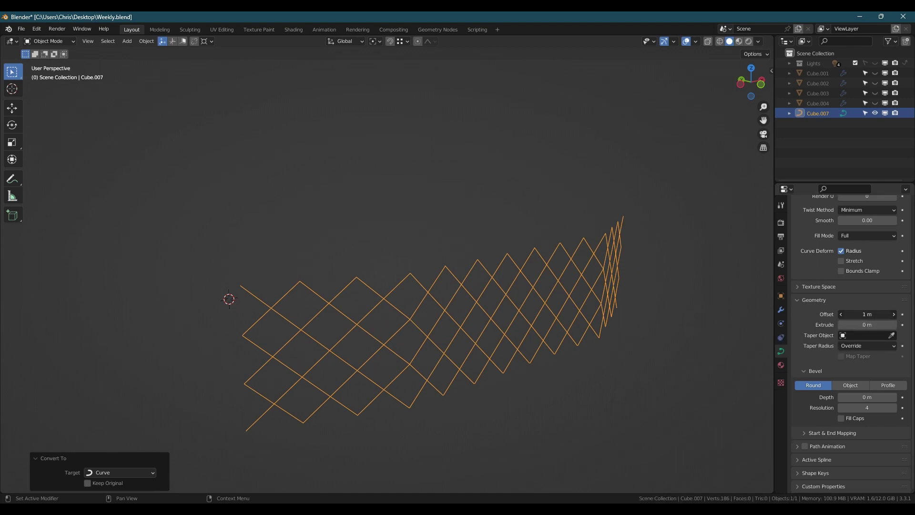
left_click(881, 314)
type("0")
key("Return")
mouse_move(867, 325)
left_mouse_down()
mouse_move(887, 325)
mouse_move(865, 325)
left_mouse_up()
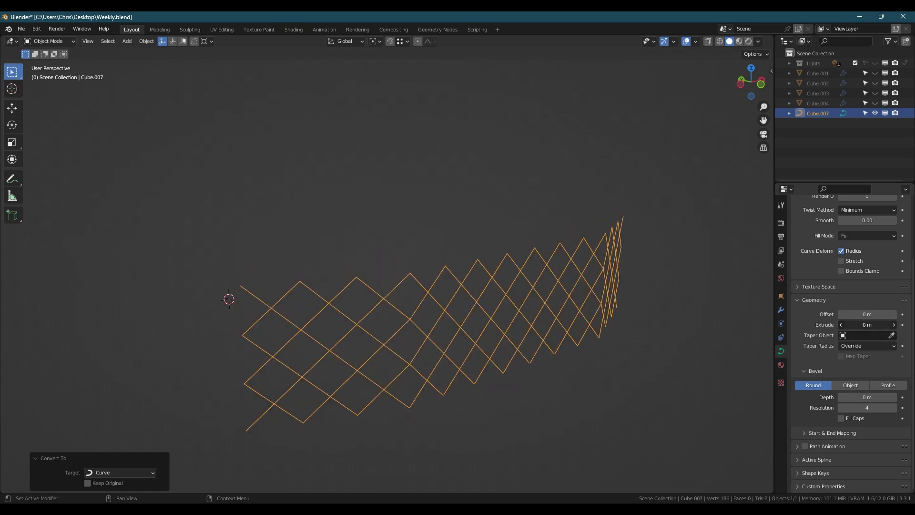
- Give the lattice curve a round bevel with a depth of 0.005 m and bring the other container parts back into view
mouse_move(868, 397)
left_mouse_down()
mouse_move(881, 397)
mouse_move(872, 397)
left_mouse_up()
left_click(842, 398)
scroll(355, 281, "up", 6)
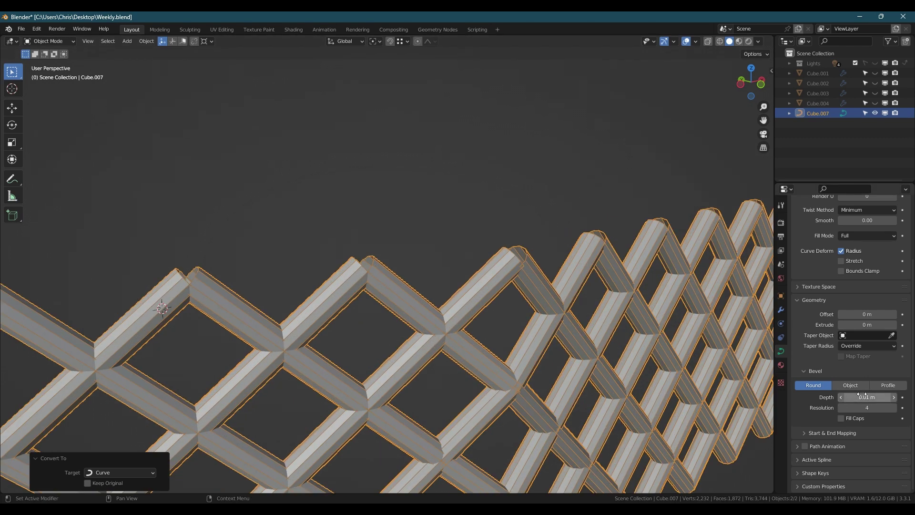
left_click(867, 397)
left_click(851, 397)
type("05")
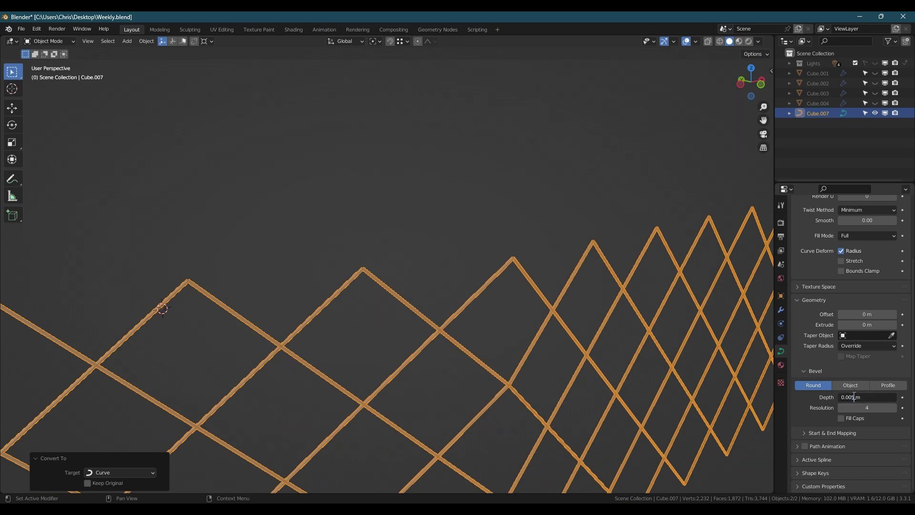
key("Return")
scroll(523, 281, "down", 5)
key("slash")
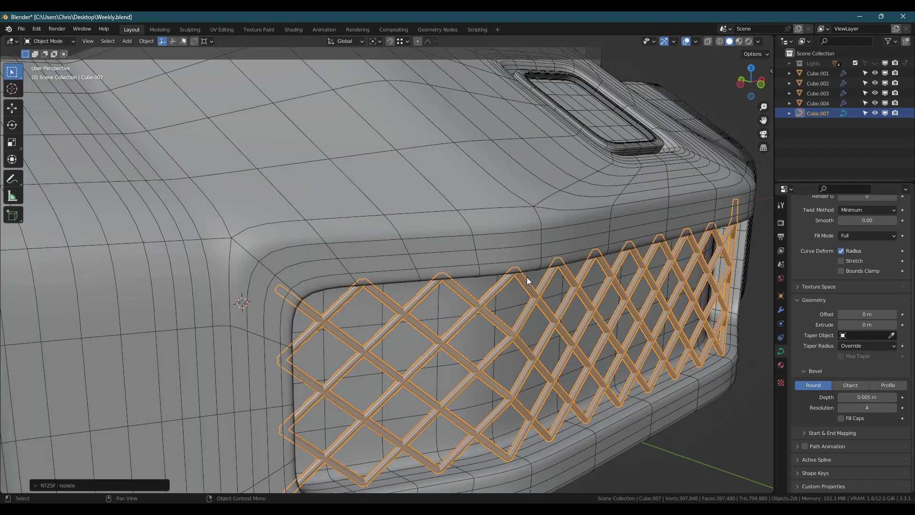
scroll(526, 276, "down", 4)
middle_click_drag(562, 267, 501, 285)
scroll(374, 328, "up", 2)
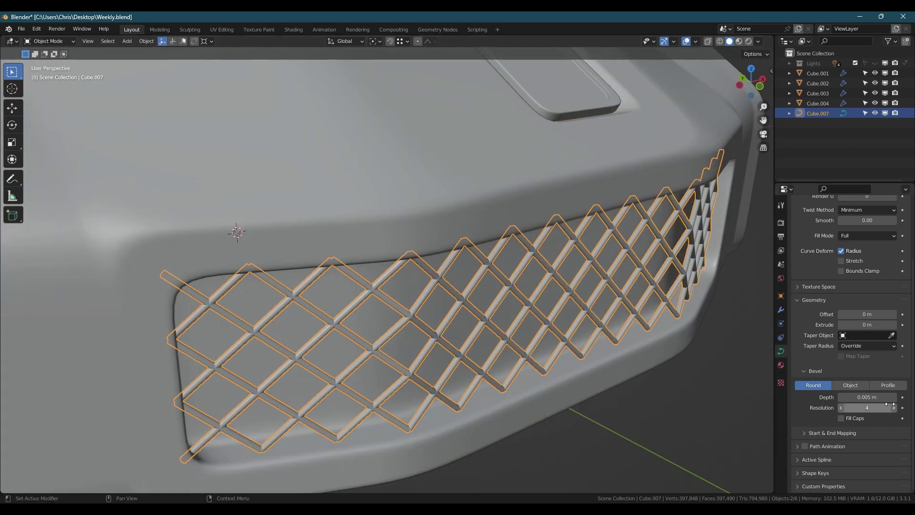
- Isolate the grille and reduce its bevel resolution to 1
scroll(375, 337, "up", 6)
key("shift+h")
middle_click_drag(328, 187, 327, 204)
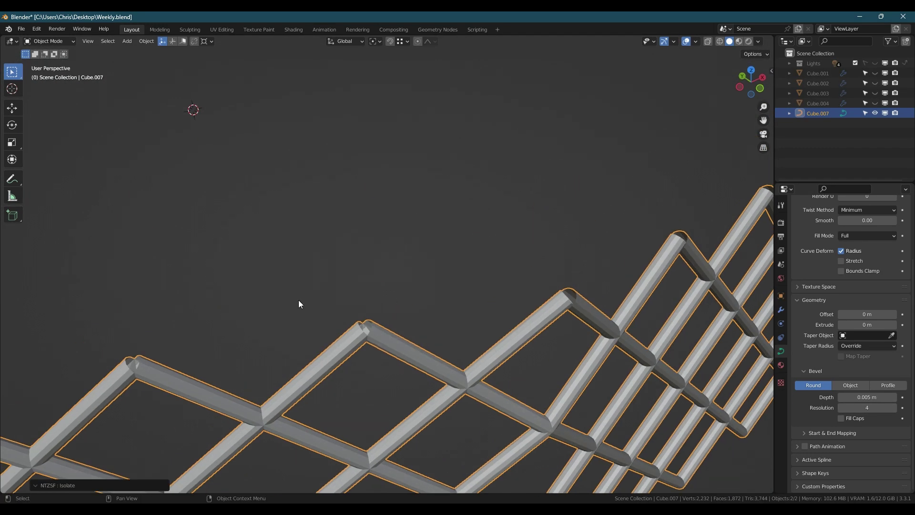
scroll(594, 304, "up", 5)
key("F4")
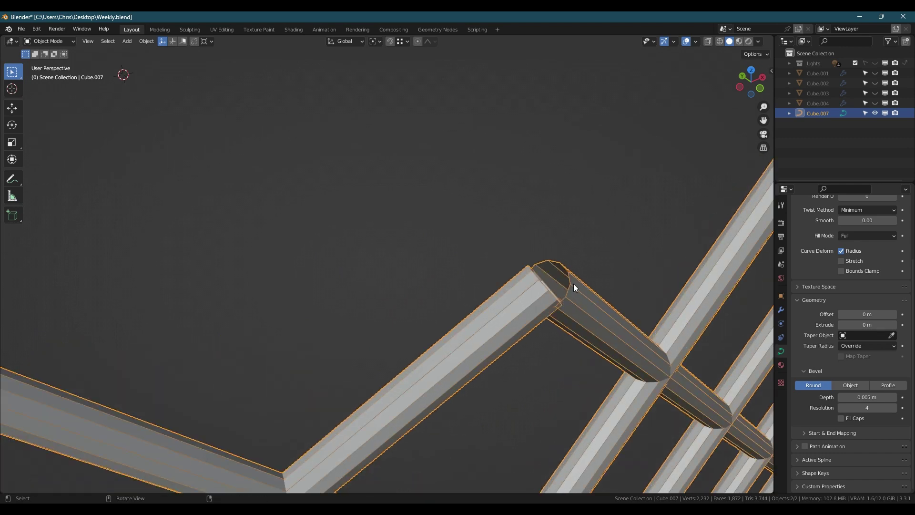
middle_click_drag(574, 285, 568, 290, "alt")
left_click(840, 408)
left_click(840, 407)
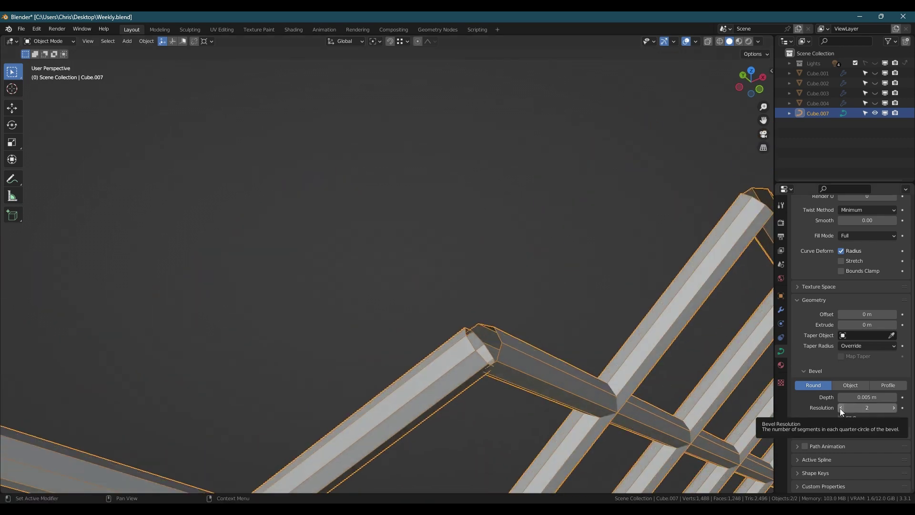
left_click(840, 408)
- Bring the other container parts back into view, hide the wireframe overlay, and shade the grille smooth
key("slash")
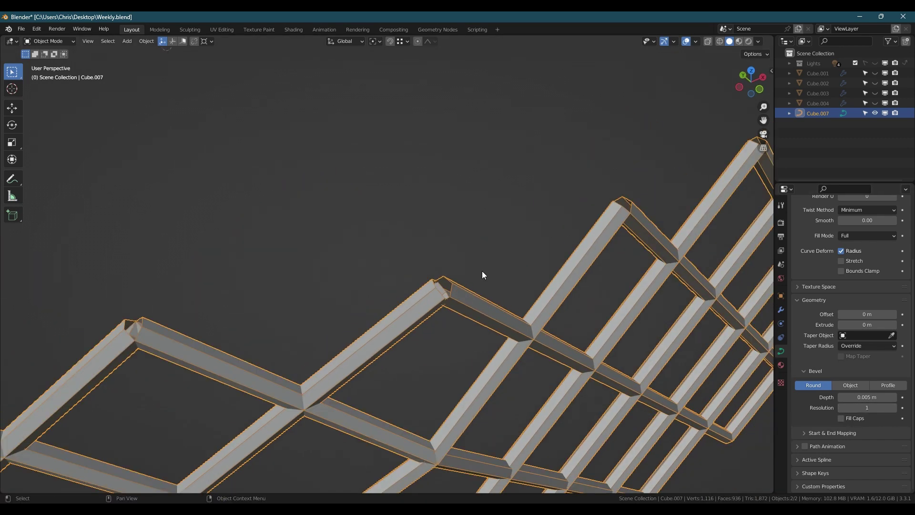
scroll(519, 287, "down", 6)
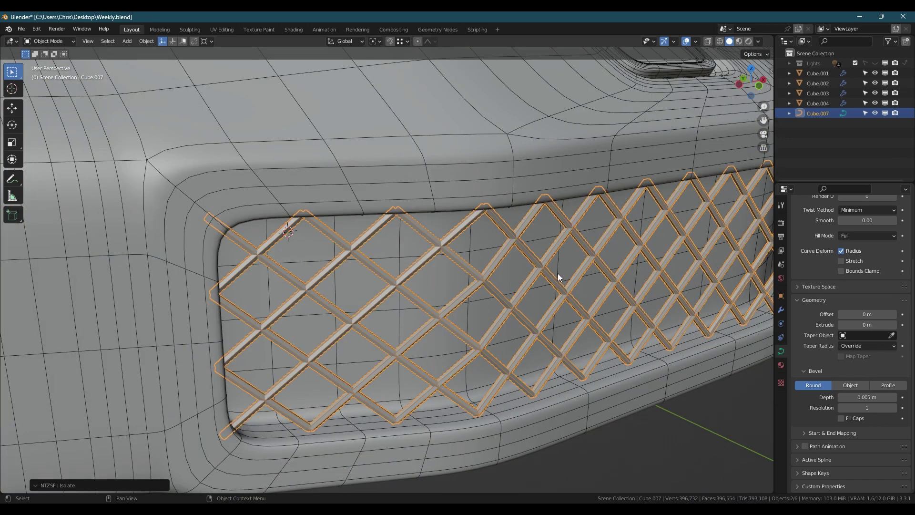
key("F4")
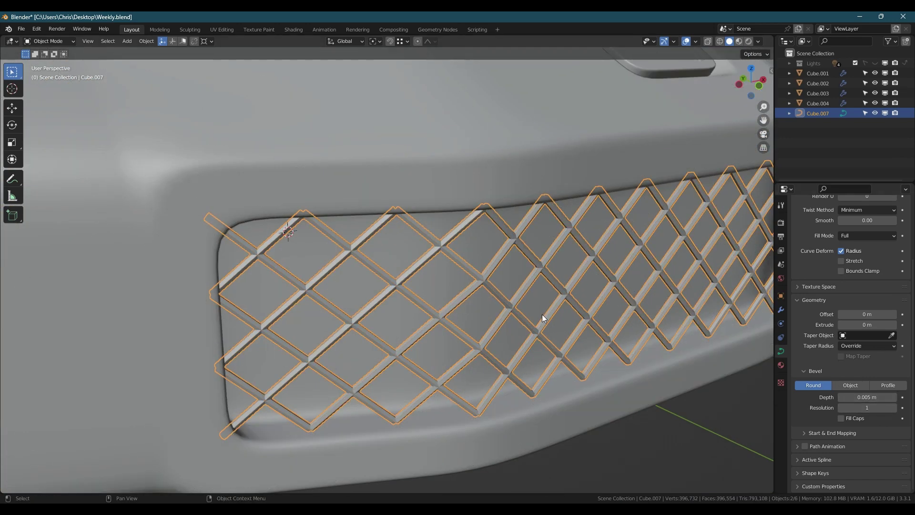
scroll(517, 316, "down", 8)
middle_click_drag(558, 302, 628, 318)
right_click(627, 318)
left_click(616, 223)
left_click(641, 265)
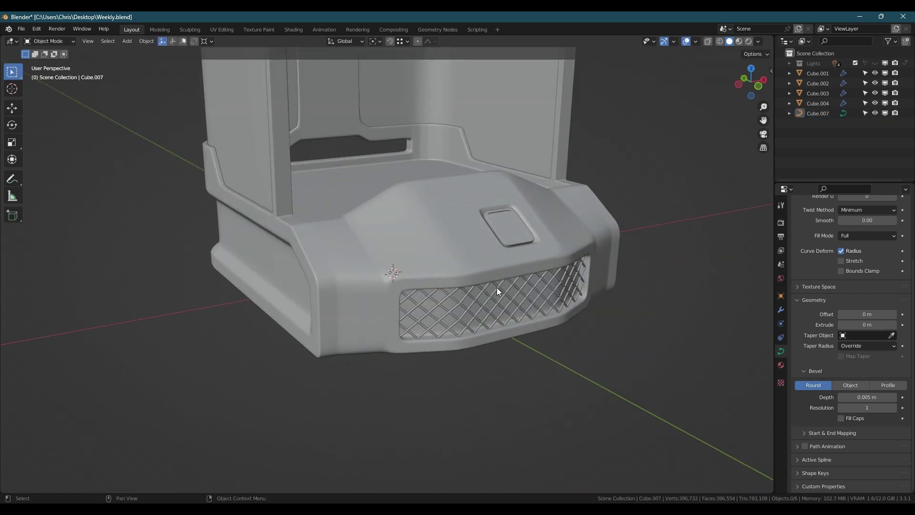
- Convert the grille curve to a mesh, add a level 2 Subdivision modifier, and show its modifier settings
scroll(505, 287, "up", 2)
middle_click_drag(543, 283, 559, 292)
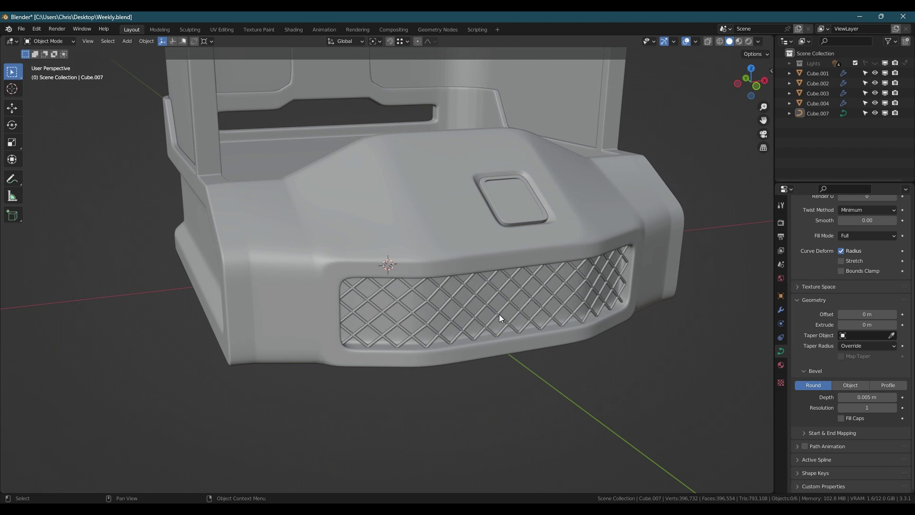
right_click(567, 287)
mouse_move(567, 287)
left_click(429, 299)
right_click(428, 299)
mouse_move(429, 289)
left_click(472, 288)
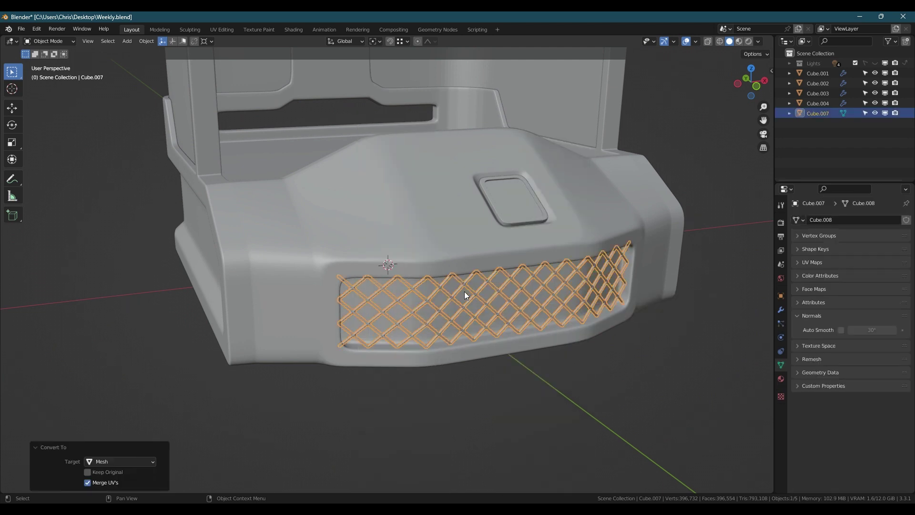
key("alt+a")
scroll(429, 317, "up", 5)
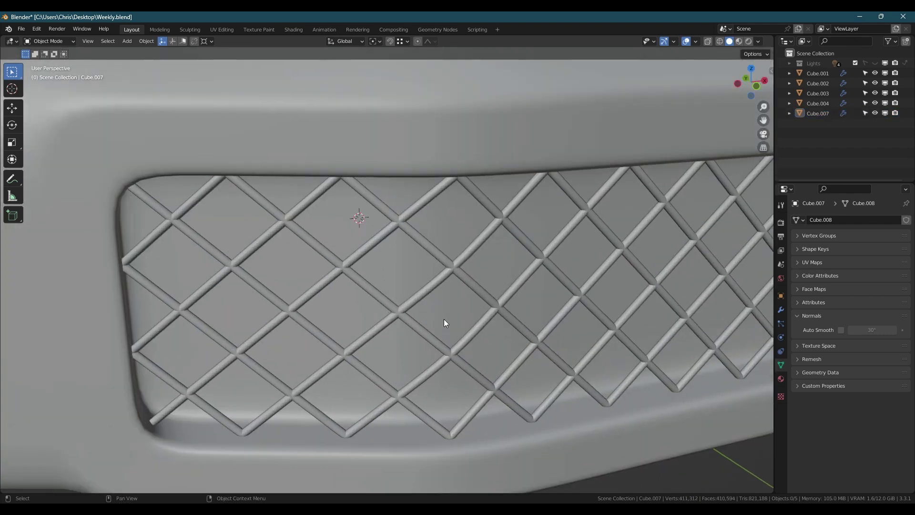
left_click(781, 310)
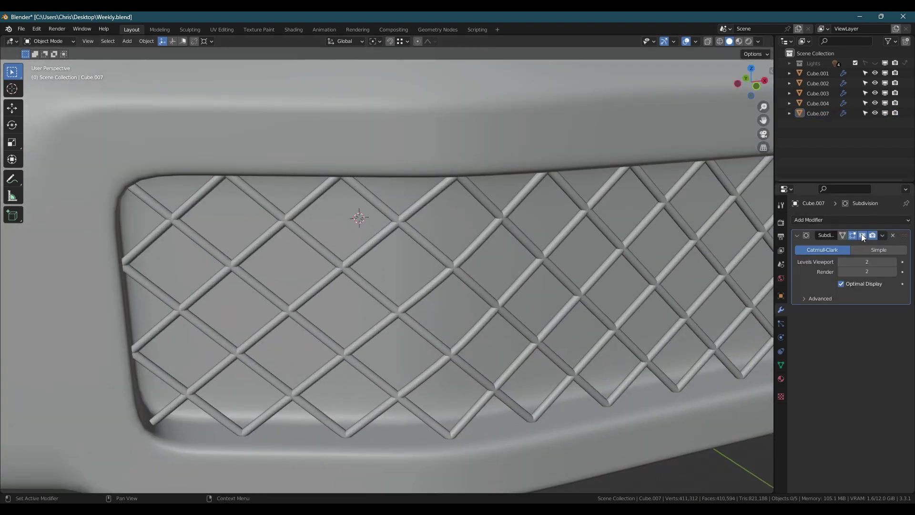